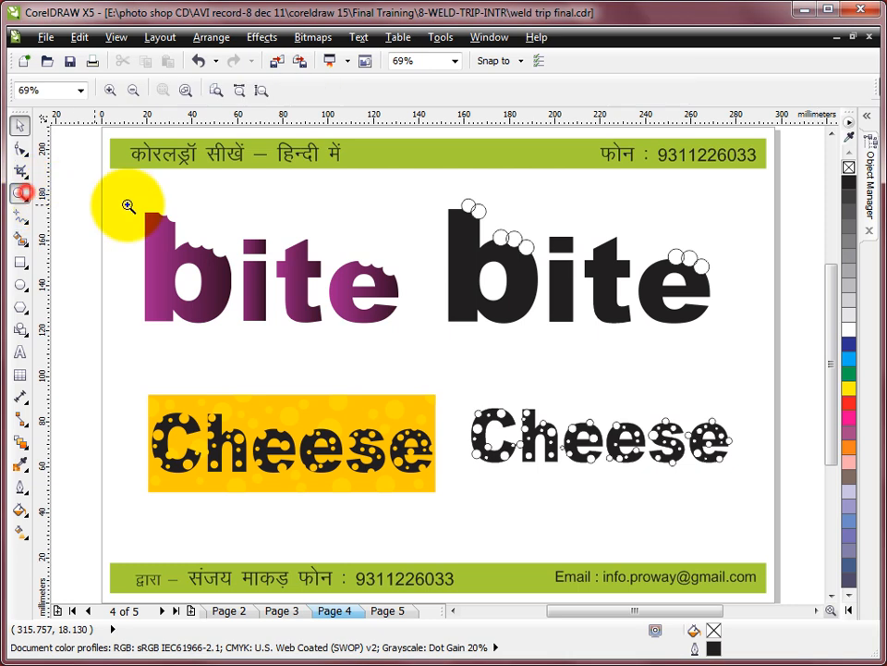
- Move the eight circles off the top edges of the black "bite" word, up and to the right of the letters
{"action": "left_click_drag", "start_coordinate": [105, 178], "coordinate": [736, 376]}
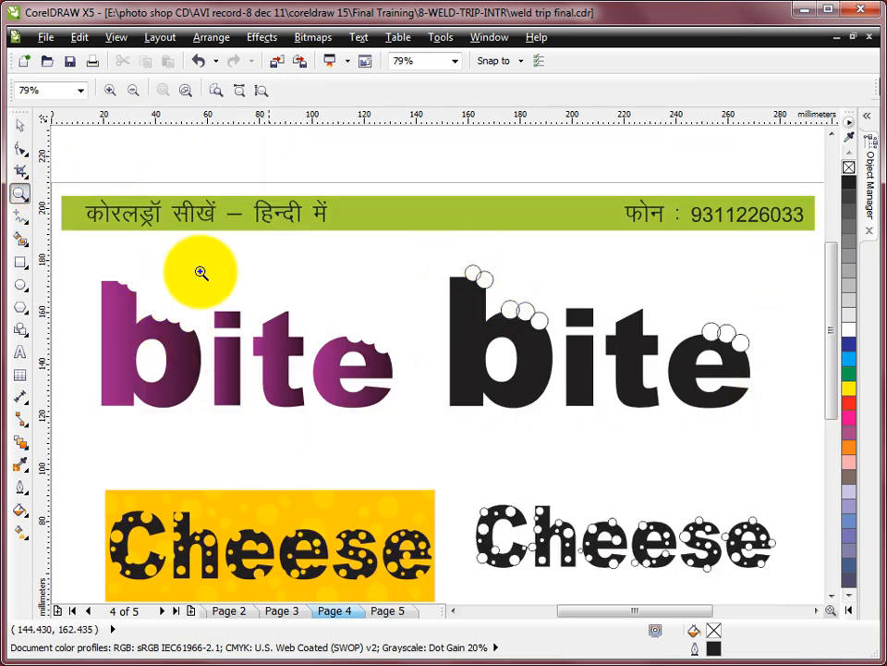
{"action": "left_click", "coordinate": [20, 125]}
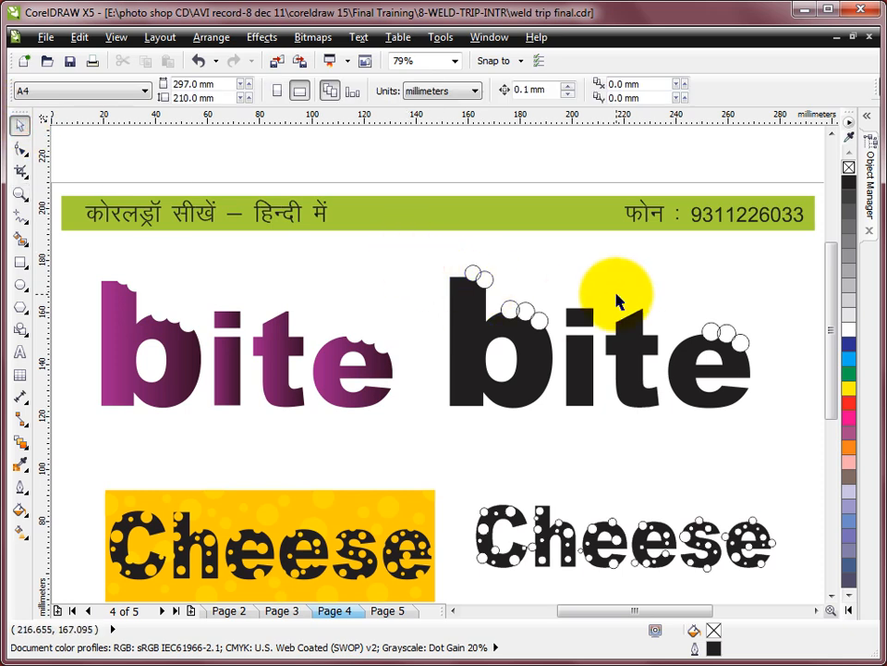
{"action": "key", "text": "F2"}
{"action": "left_click_drag", "start_coordinate": [370, 249], "coordinate": [820, 465]}
{"action": "left_click_drag", "start_coordinate": [183, 185], "coordinate": [745, 360]}
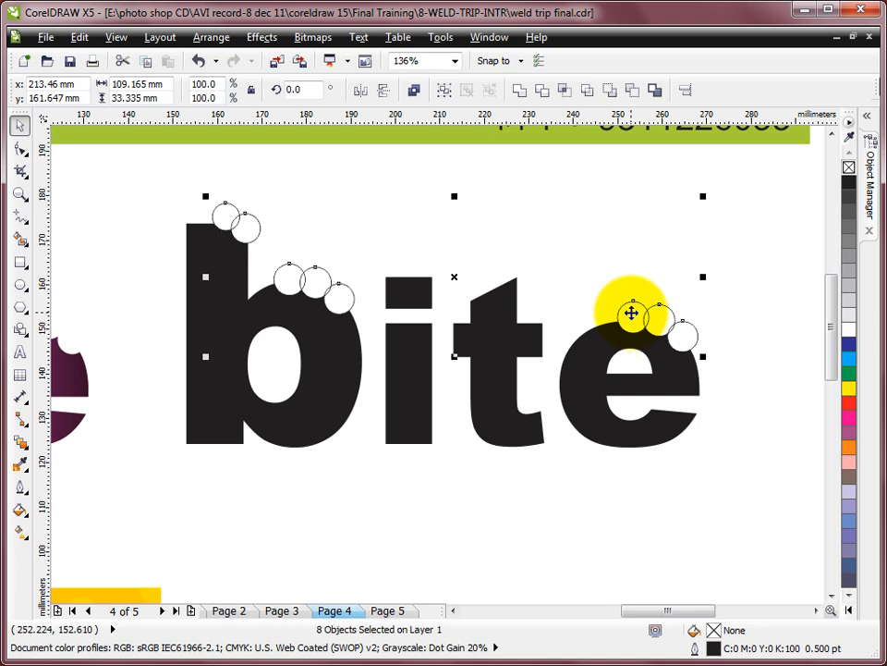
{"action": "left_click_drag", "start_coordinate": [635, 306], "coordinate": [677, 245]}
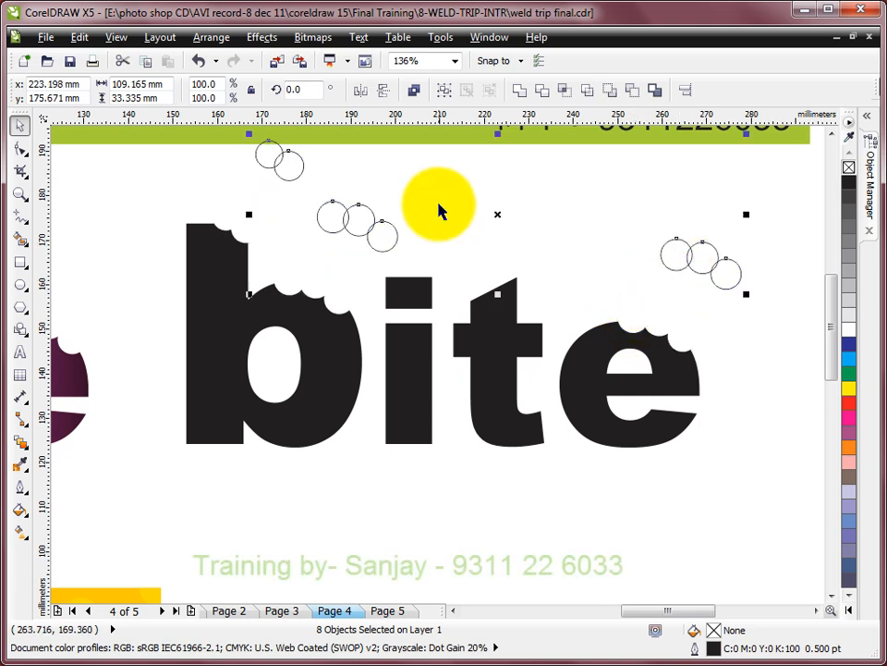
{"action": "left_click", "coordinate": [438, 204]}
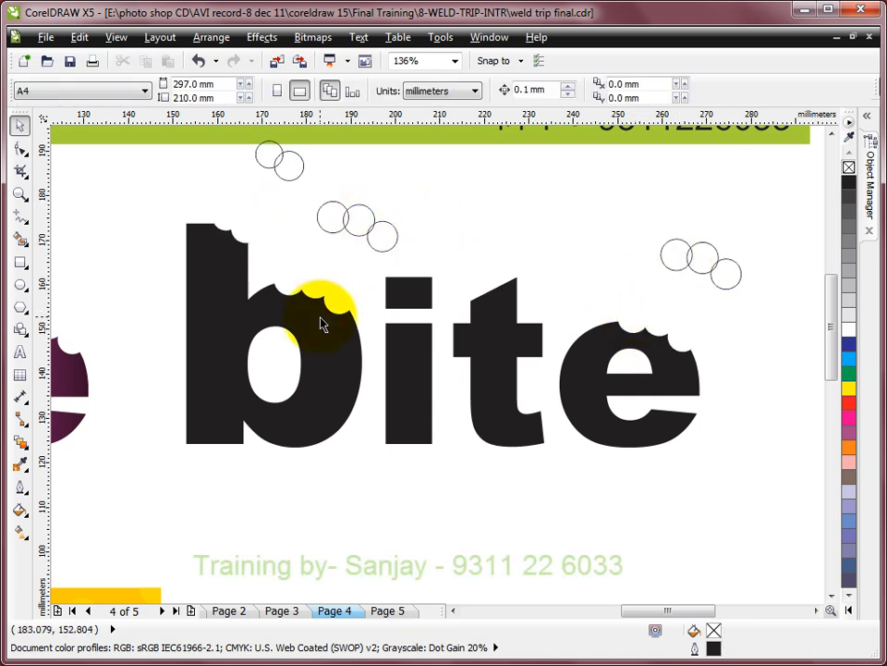
- Draw three overlapping circles, about 8.6 to 7.6 mm wide, along the lower-right edge of the black letter b
{"action": "left_click", "coordinate": [20, 284]}
{"action": "left_click_drag", "start_coordinate": [275, 430], "coordinate": [313, 466]}
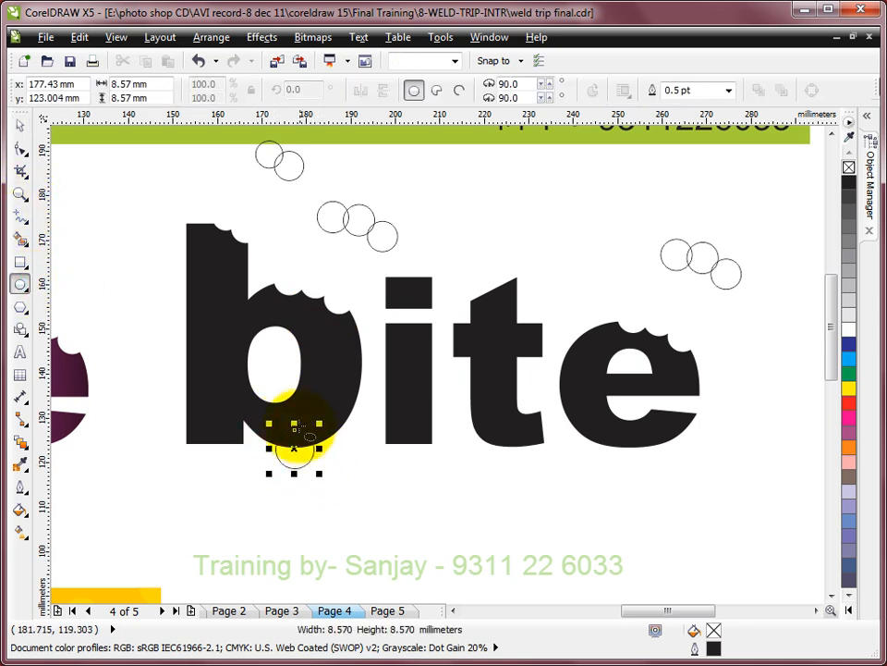
{"action": "left_click_drag", "start_coordinate": [302, 422], "coordinate": [335, 456]}
{"action": "left_click_drag", "start_coordinate": [324, 408], "coordinate": [357, 442]}
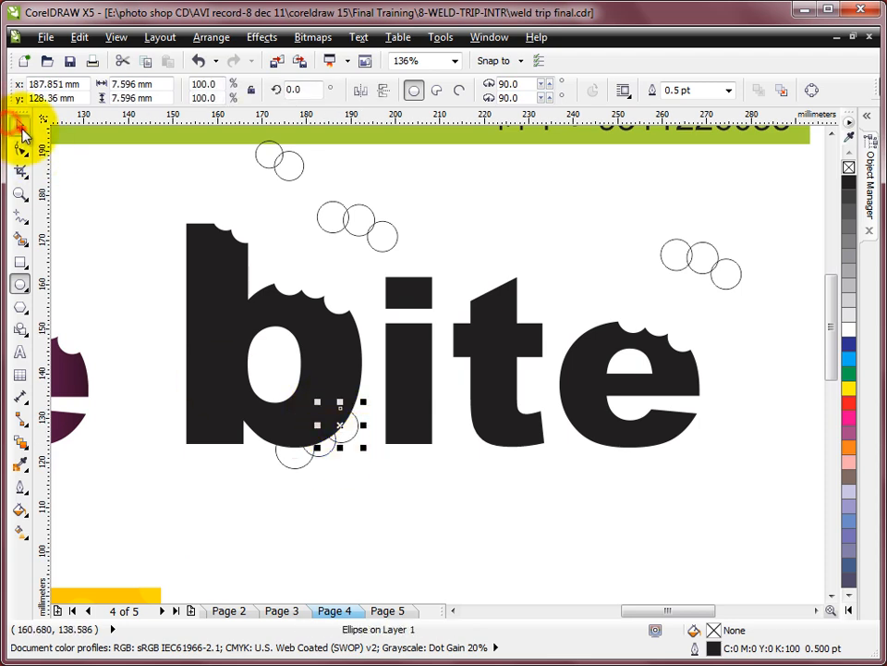
- Trim the black letter b with the three new circles and move the circles below the letter
{"action": "left_click", "coordinate": [23, 130]}
{"action": "left_click_drag", "start_coordinate": [246, 487], "coordinate": [372, 400]}
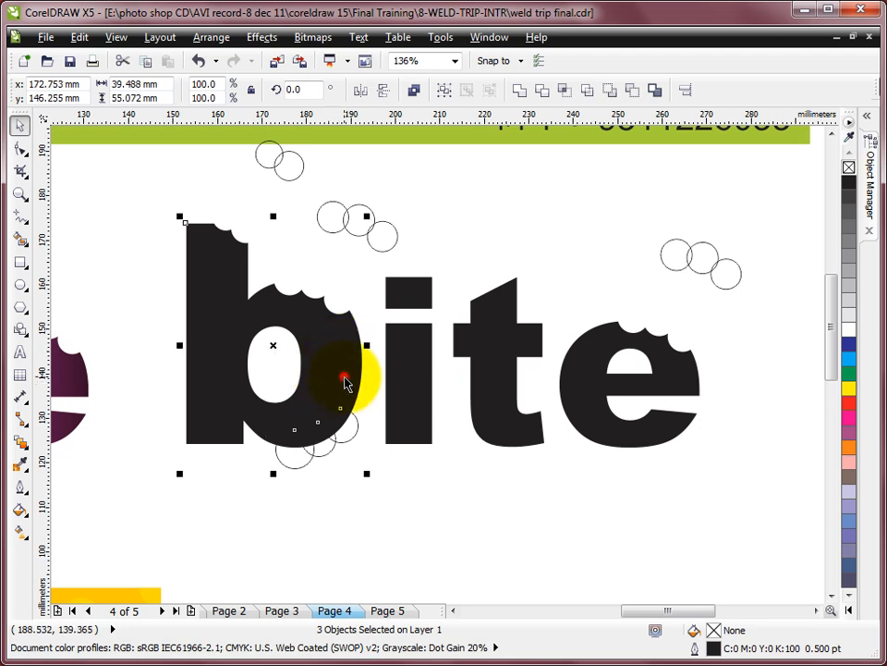
{"action": "left_click", "coordinate": [545, 91]}
{"action": "left_click_drag", "start_coordinate": [262, 492], "coordinate": [330, 469]}
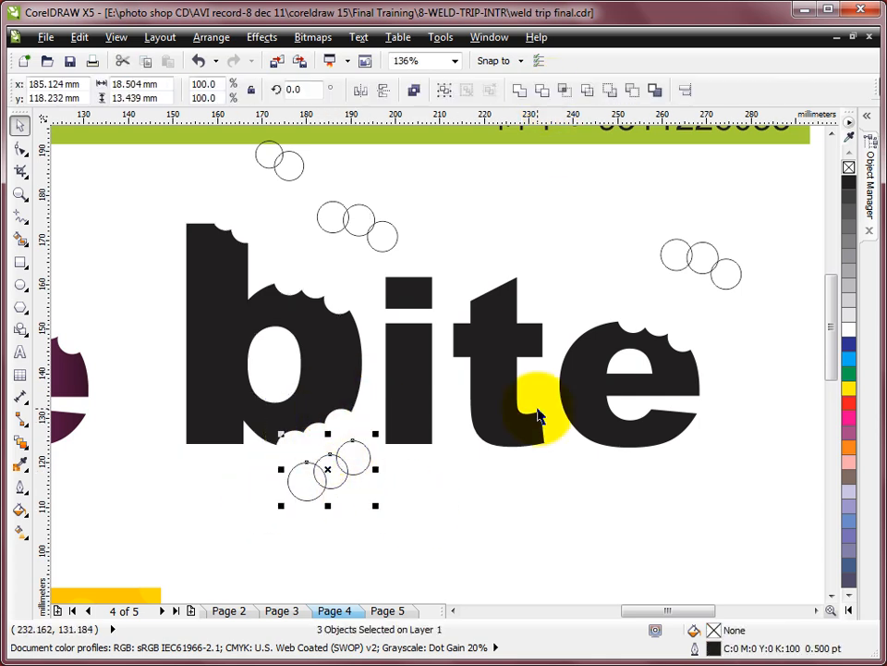
- Place a copy of the black "Cheese" text directly below the original that is covered with circles
{"action": "key", "text": "F3"}
{"action": "key", "text": "F3"}
{"action": "key", "text": "F2"}
{"action": "left_click_drag", "start_coordinate": [207, 276], "coordinate": [619, 508]}
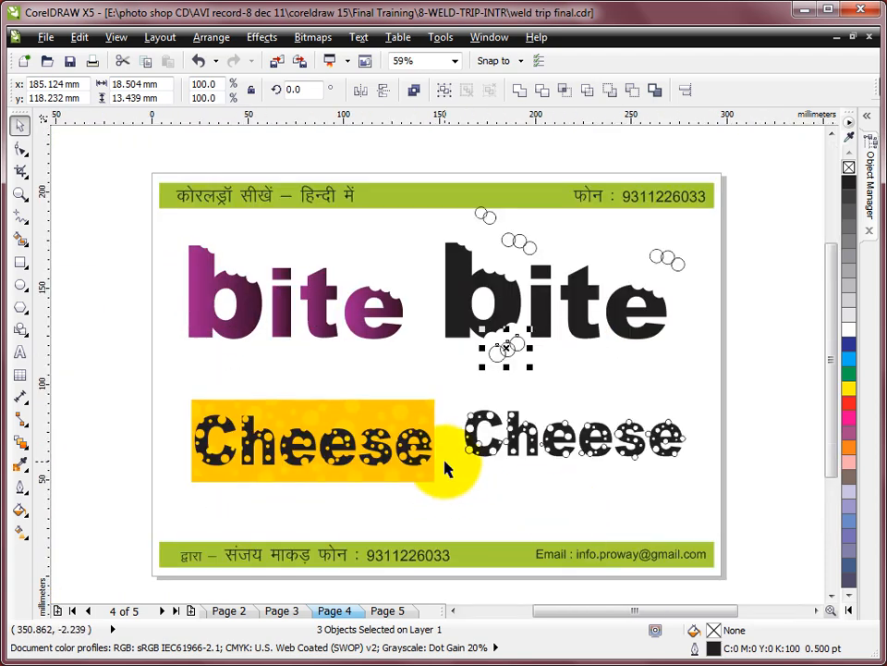
{"action": "left_click_drag", "start_coordinate": [168, 352], "coordinate": [737, 514]}
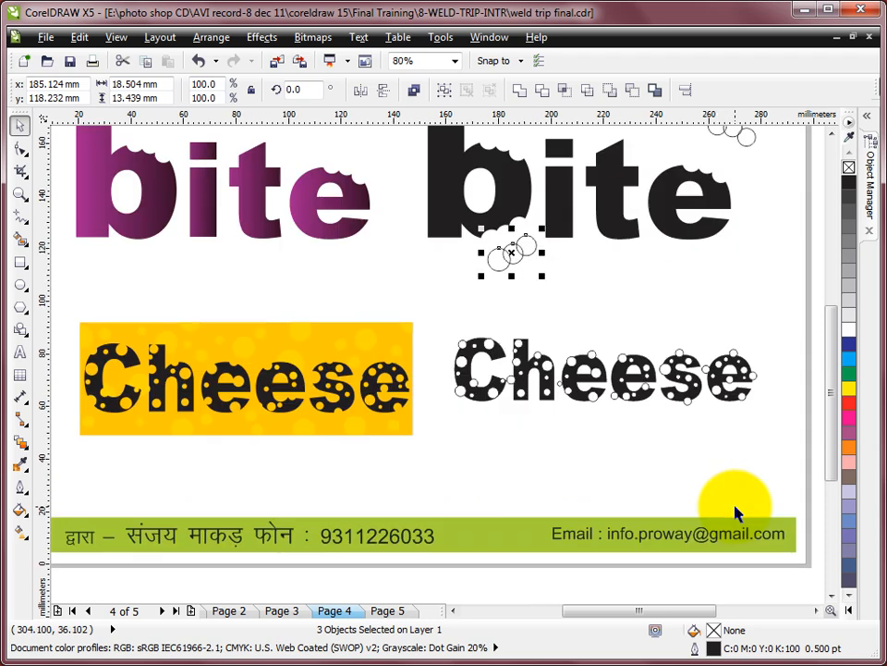
{"action": "left_click_drag", "start_coordinate": [388, 306], "coordinate": [805, 472]}
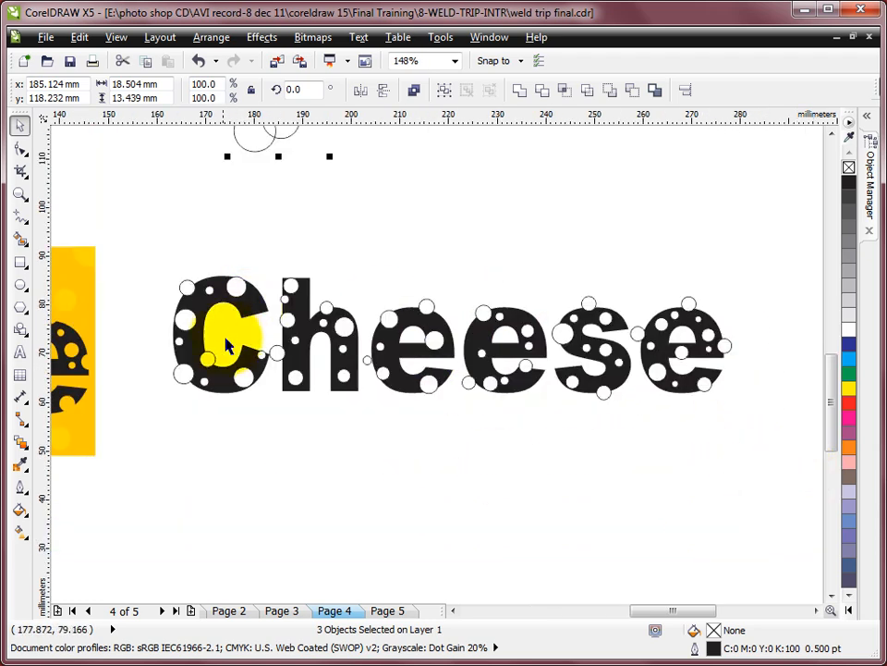
{"action": "left_click", "coordinate": [238, 294]}
{"action": "left_click_drag", "start_coordinate": [246, 287], "coordinate": [244, 461]}
{"action": "right_click", "coordinate": [244, 461]}
{"action": "key", "text": "F2"}
{"action": "left_click_drag", "start_coordinate": [130, 248], "coordinate": [769, 568]}
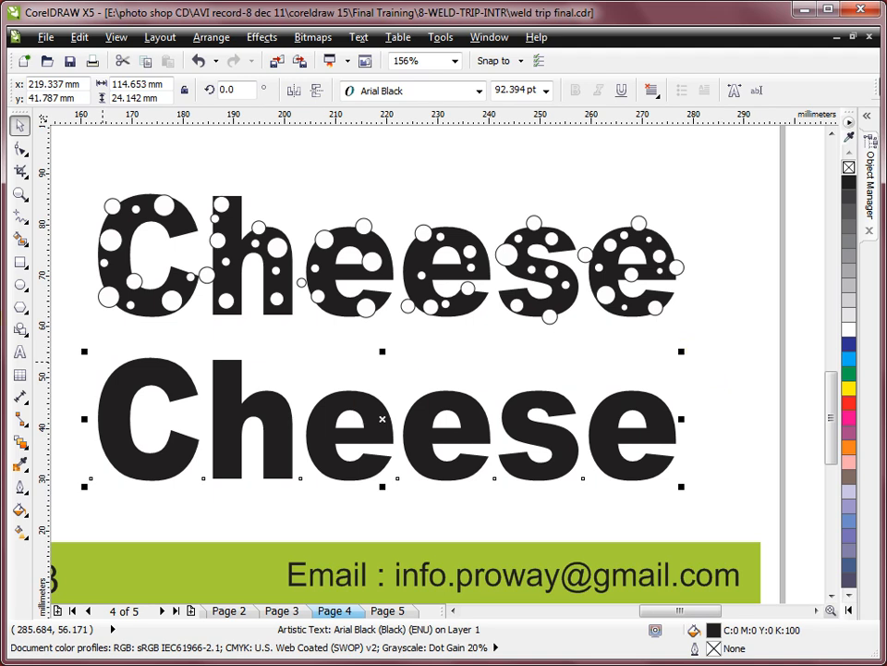
- Draw a circle about 4.2 mm wide on the copied C's upper-left edge and fill it white
{"action": "left_click", "coordinate": [19, 284]}
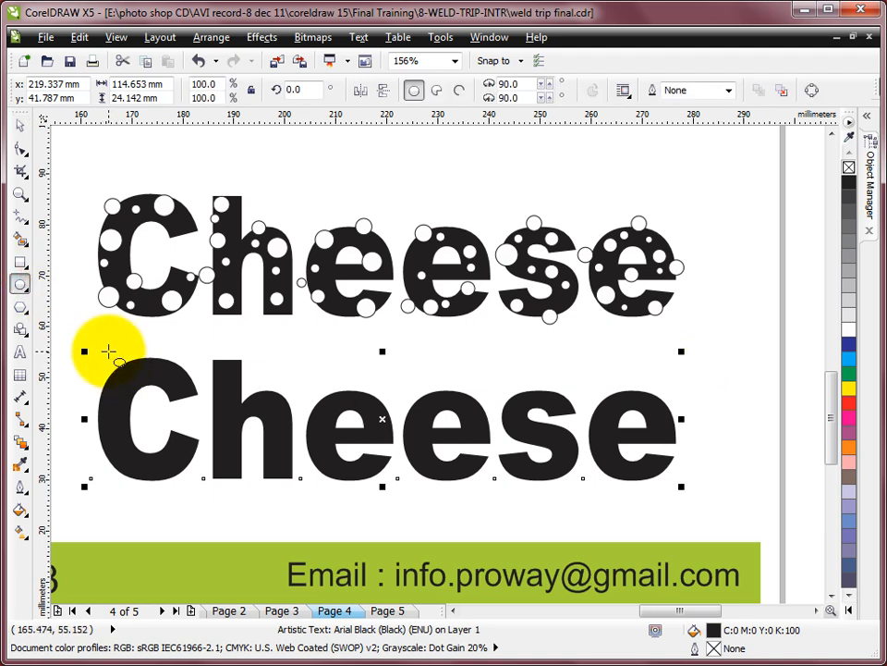
{"action": "left_click_drag", "start_coordinate": [111, 350], "coordinate": [133, 372]}
{"action": "left_click", "coordinate": [849, 331]}
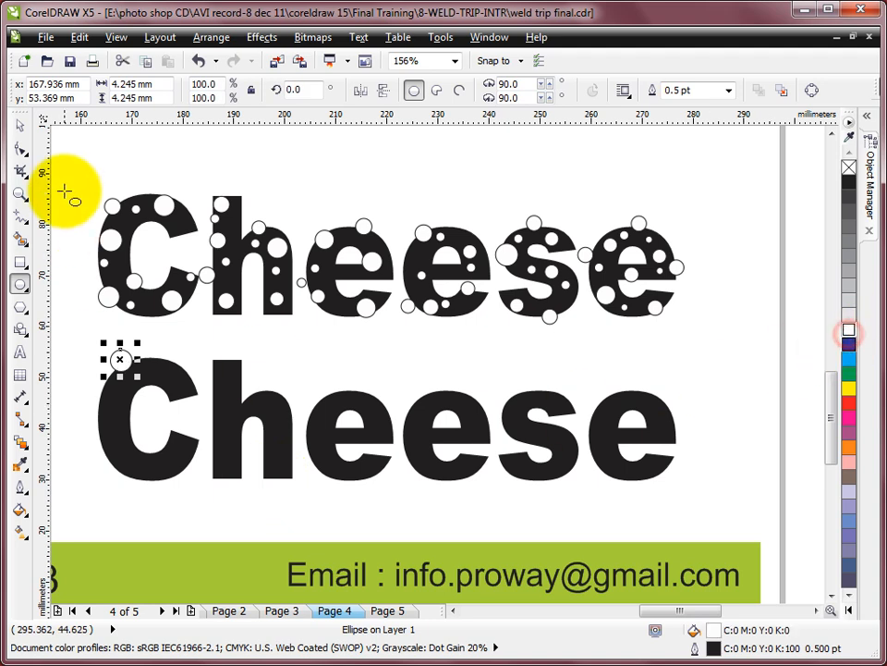
- Copy the white circle onto the upper edges of h, both middle e's and s, around the last e, and once beside the word
{"action": "left_click", "coordinate": [19, 124]}
{"action": "left_click_drag", "start_coordinate": [121, 360], "coordinate": [358, 393]}
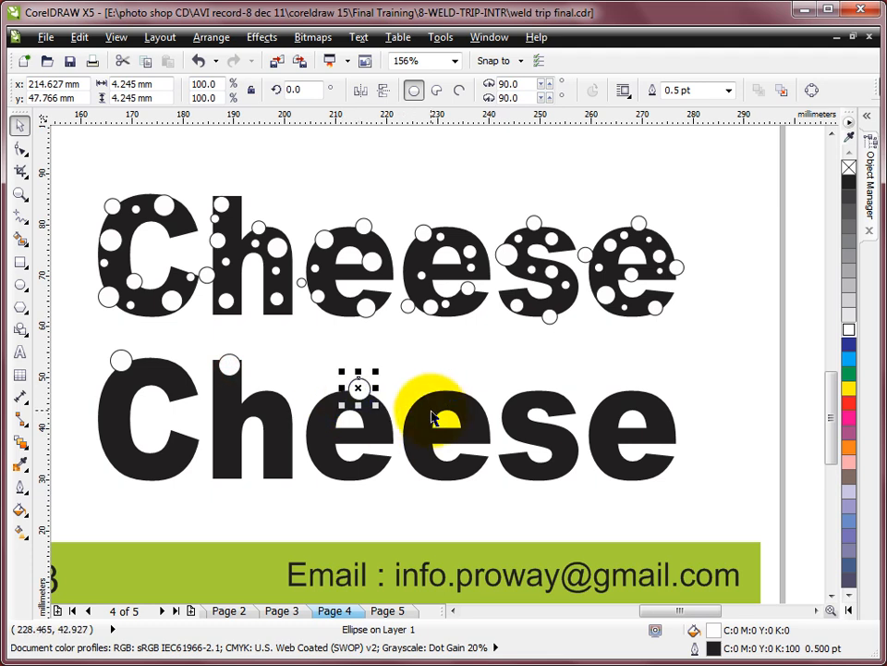
{"action": "left_click_drag", "start_coordinate": [355, 385], "coordinate": [617, 473]}
{"action": "left_click", "coordinate": [660, 366]}
{"action": "left_click_drag", "start_coordinate": [627, 394], "coordinate": [719, 365]}
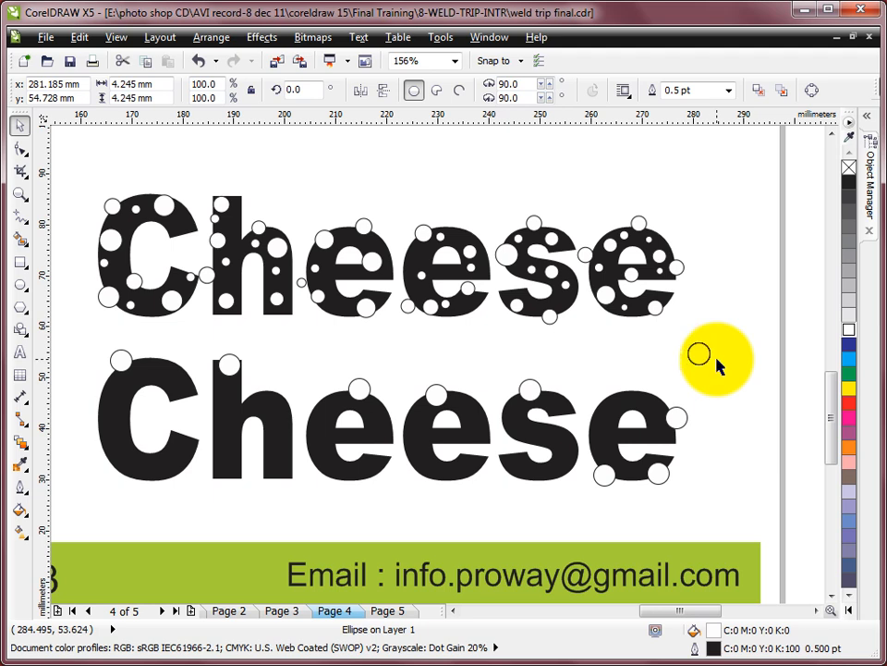
{"action": "left_click", "coordinate": [743, 311]}
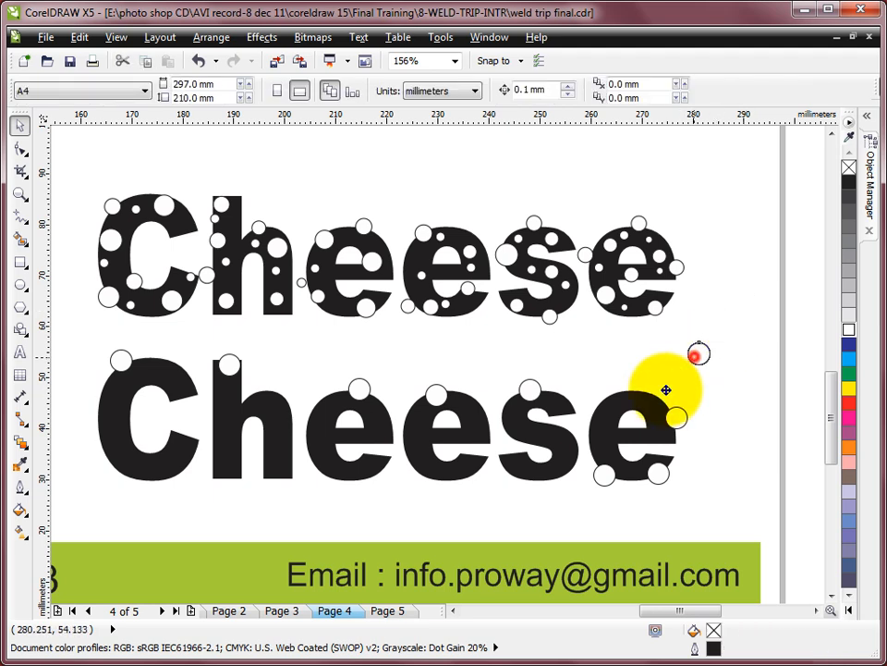
- Copy the spare large circle onto the lower parts of s, both middle e's, h and C, and the last e's upper-left edge
{"action": "left_click_drag", "start_coordinate": [564, 445], "coordinate": [563, 446]}
{"action": "right_click", "coordinate": [563, 445]}
{"action": "left_click_drag", "start_coordinate": [703, 356], "coordinate": [442, 467]}
{"action": "right_click", "coordinate": [433, 470]}
{"action": "left_click_drag", "start_coordinate": [700, 356], "coordinate": [349, 473]}
{"action": "right_click", "coordinate": [348, 473]}
{"action": "left_click_drag", "start_coordinate": [699, 351], "coordinate": [288, 473]}
{"action": "right_click", "coordinate": [289, 473]}
{"action": "left_click_drag", "start_coordinate": [699, 354], "coordinate": [655, 393]}
{"action": "right_click", "coordinate": [163, 477]}
{"action": "right_click", "coordinate": [105, 458]}
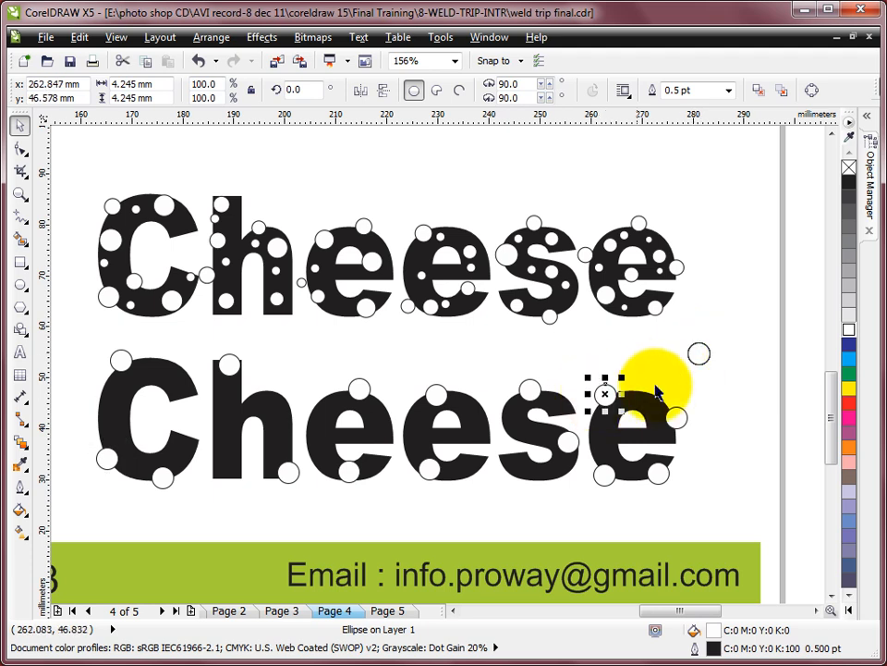
- Scale the spare circle to 48% and copy it onto three spots of the last e and the upper left of s
{"action": "left_click_drag", "start_coordinate": [677, 331], "coordinate": [649, 407]}
{"action": "left_click", "coordinate": [695, 366]}
{"action": "left_click_drag", "start_coordinate": [695, 349], "coordinate": [606, 434]}
{"action": "left_click_drag", "start_coordinate": [693, 354], "coordinate": [633, 481]}
{"action": "left_click_drag", "start_coordinate": [693, 350], "coordinate": [508, 416]}
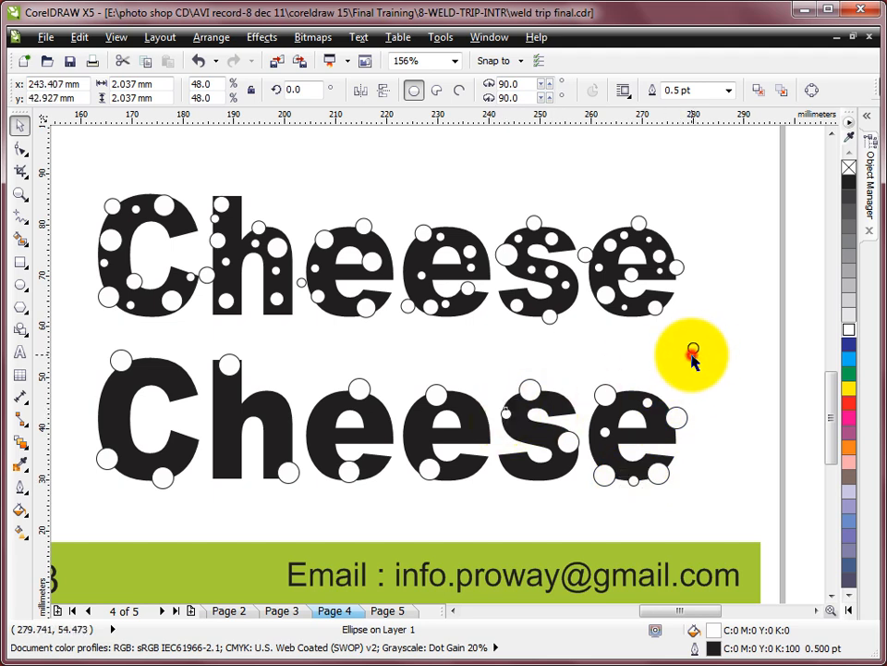
- Copy the small circle onto both middle e's, scaling the one at the first e's upper left to 76%
{"action": "left_click", "coordinate": [692, 355]}
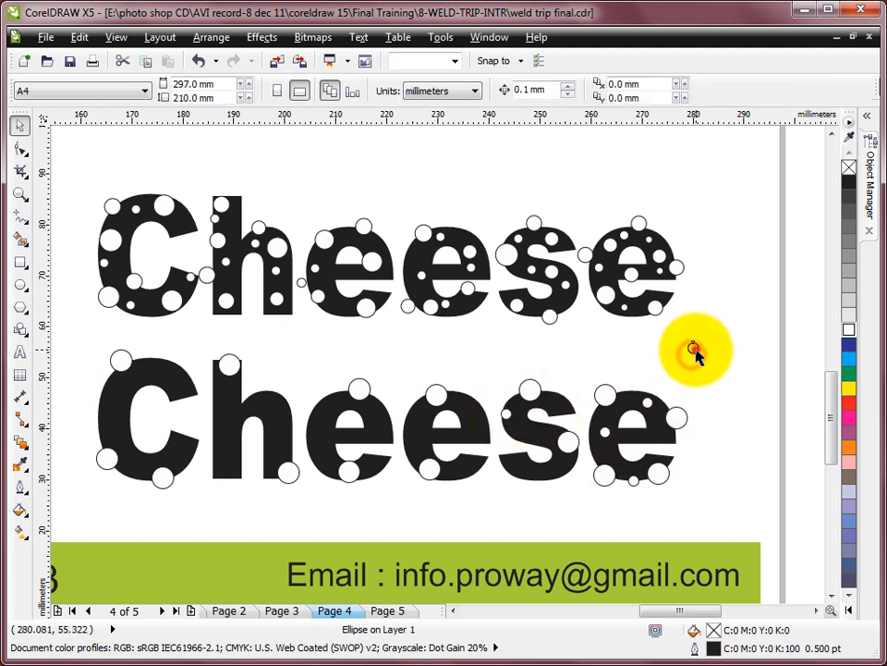
{"action": "left_click", "coordinate": [482, 407]}
{"action": "left_click_drag", "start_coordinate": [691, 349], "coordinate": [382, 445]}
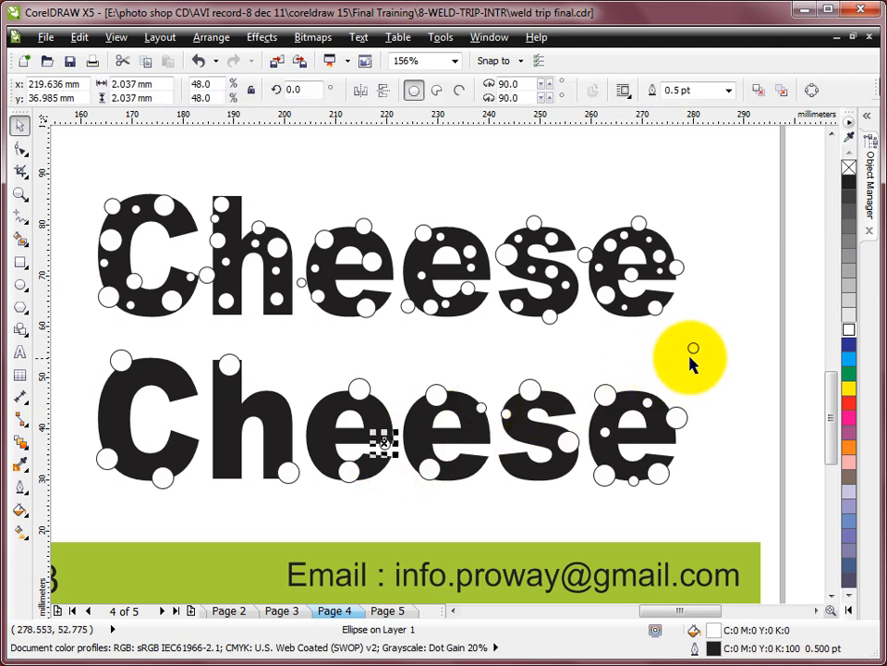
{"action": "left_click_drag", "start_coordinate": [693, 351], "coordinate": [325, 435]}
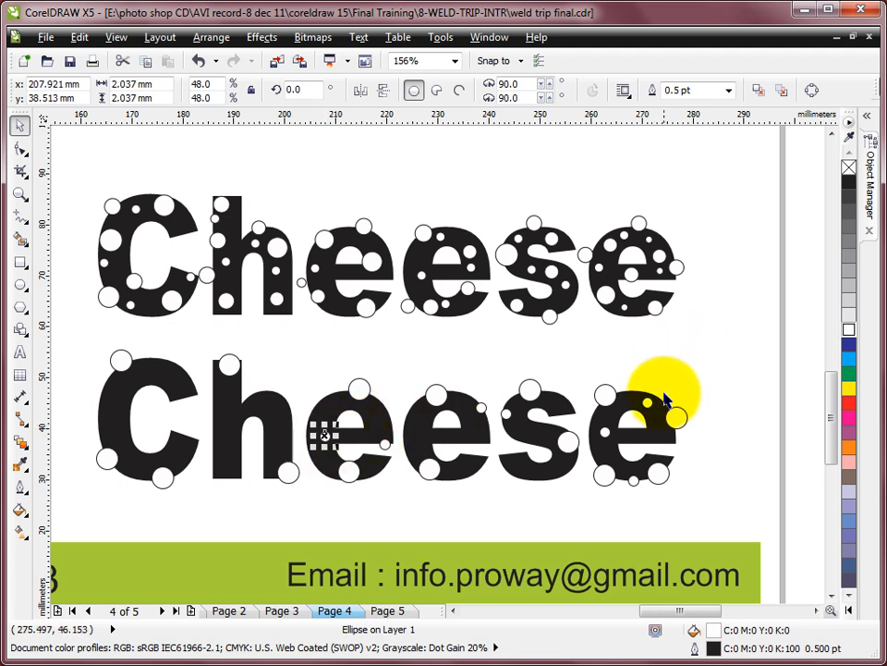
{"action": "left_click_drag", "start_coordinate": [654, 406], "coordinate": [693, 362]}
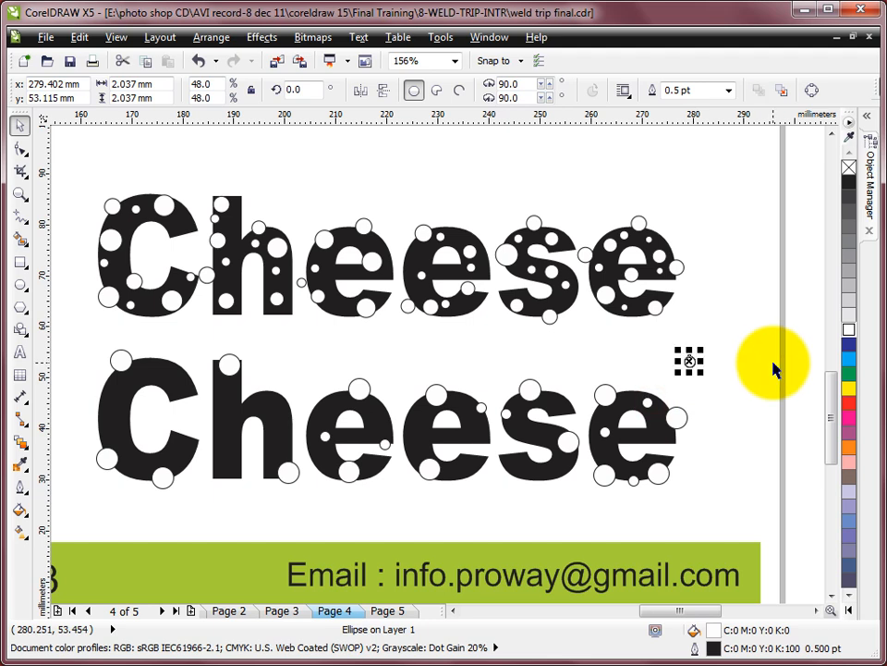
{"action": "left_click", "coordinate": [753, 346]}
{"action": "left_click", "coordinate": [689, 362]}
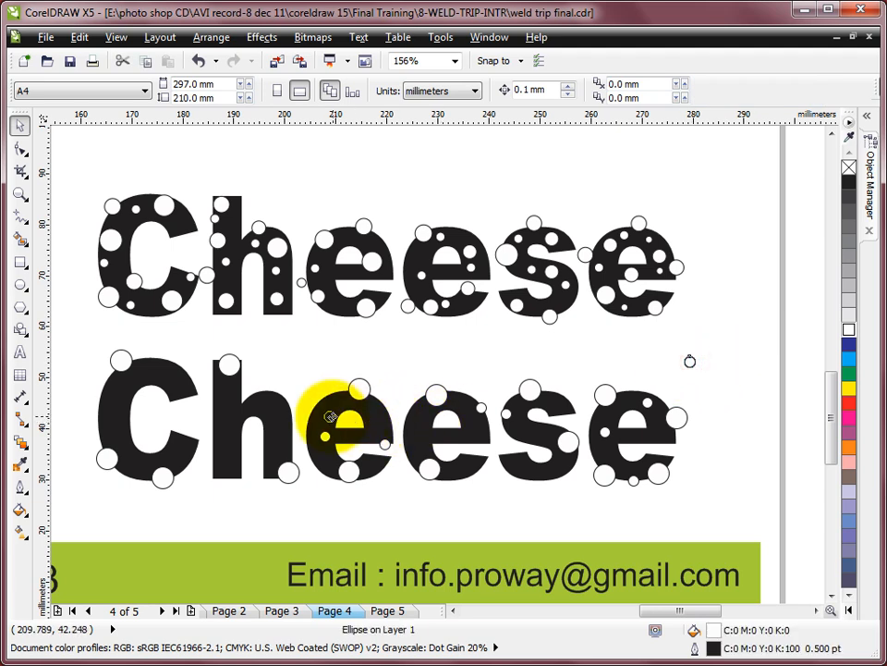
{"action": "left_click", "coordinate": [330, 414]}
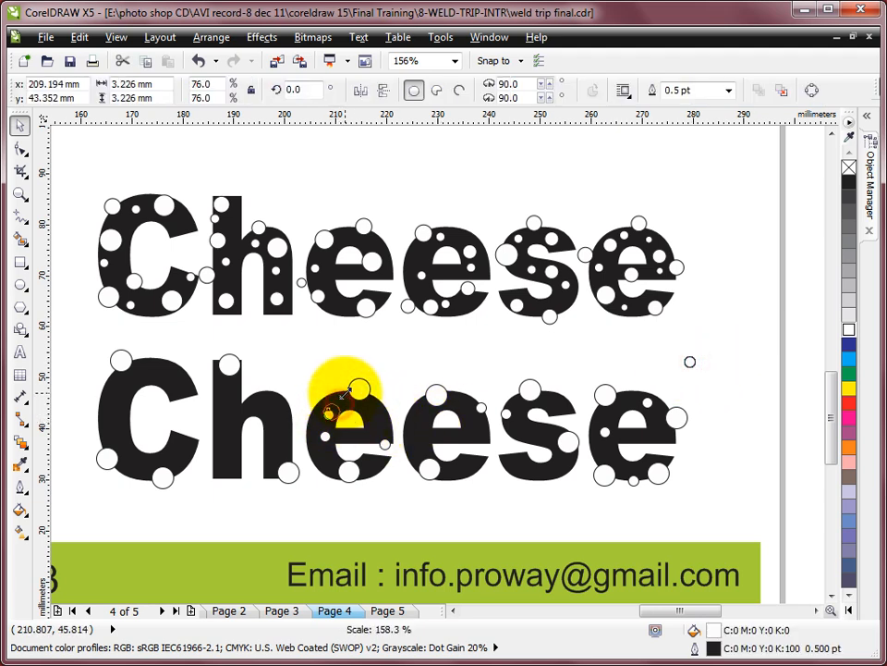
{"action": "left_click", "coordinate": [689, 361]}
{"action": "left_click_drag", "start_coordinate": [690, 362], "coordinate": [483, 428]}
{"action": "right_click", "coordinate": [483, 428]}
- Copy the small spare circle onto the stem of h and four spots around the C
{"action": "left_click_drag", "start_coordinate": [695, 365], "coordinate": [228, 418]}
{"action": "right_click", "coordinate": [229, 418]}
{"action": "left_click_drag", "start_coordinate": [690, 361], "coordinate": [110, 420]}
{"action": "right_click", "coordinate": [110, 420]}
{"action": "left_click_drag", "start_coordinate": [690, 362], "coordinate": [129, 467]}
{"action": "right_click", "coordinate": [190, 387]}
{"action": "right_click", "coordinate": [181, 451]}
{"action": "right_click", "coordinate": [137, 472]}
- Copy the small spare circle onto the second e's left side, the lower left of s, and two more spots on h
{"action": "mouse_move", "coordinate": [690, 362]}
{"action": "left_mouse_down"}
{"action": "mouse_move", "coordinate": [700, 373]}
{"action": "mouse_move", "coordinate": [500, 422]}
{"action": "mouse_move", "coordinate": [422, 430]}
{"action": "left_mouse_up"}
{"action": "right_click", "coordinate": [419, 434]}
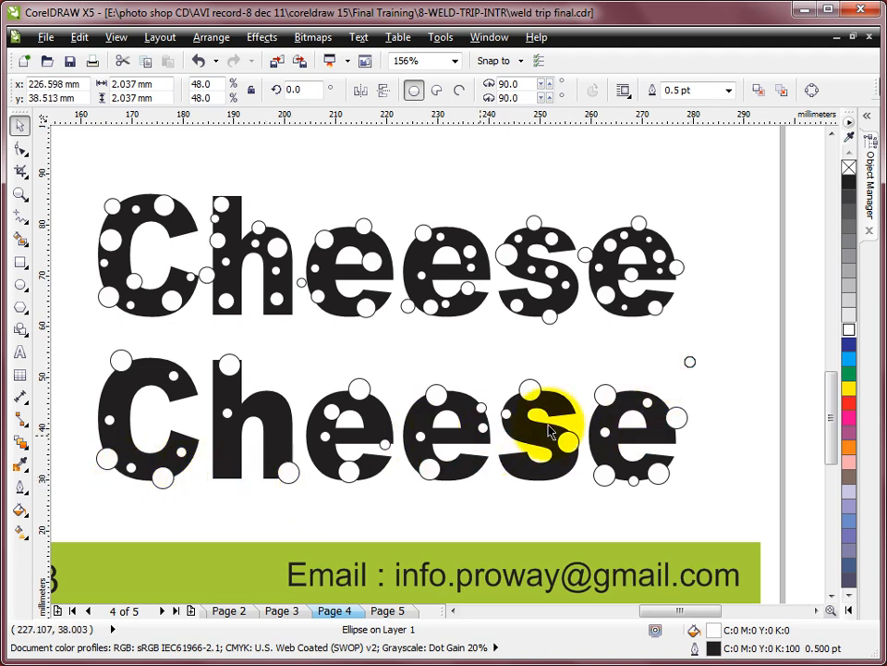
{"action": "left_click_drag", "start_coordinate": [692, 368], "coordinate": [522, 470]}
{"action": "right_click", "coordinate": [521, 470]}
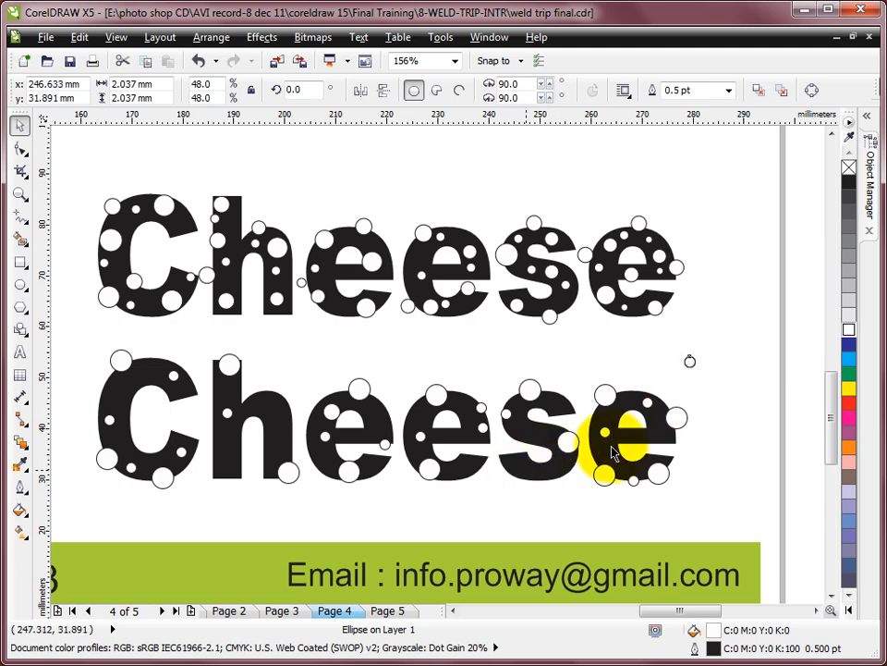
{"action": "mouse_move", "coordinate": [691, 368]}
{"action": "left_mouse_down"}
{"action": "mouse_move", "coordinate": [293, 438]}
{"action": "mouse_move", "coordinate": [274, 409]}
{"action": "left_mouse_up"}
{"action": "right_click", "coordinate": [274, 409]}
{"action": "left_click_drag", "start_coordinate": [691, 363], "coordinate": [225, 459]}
{"action": "right_click", "coordinate": [225, 460]}
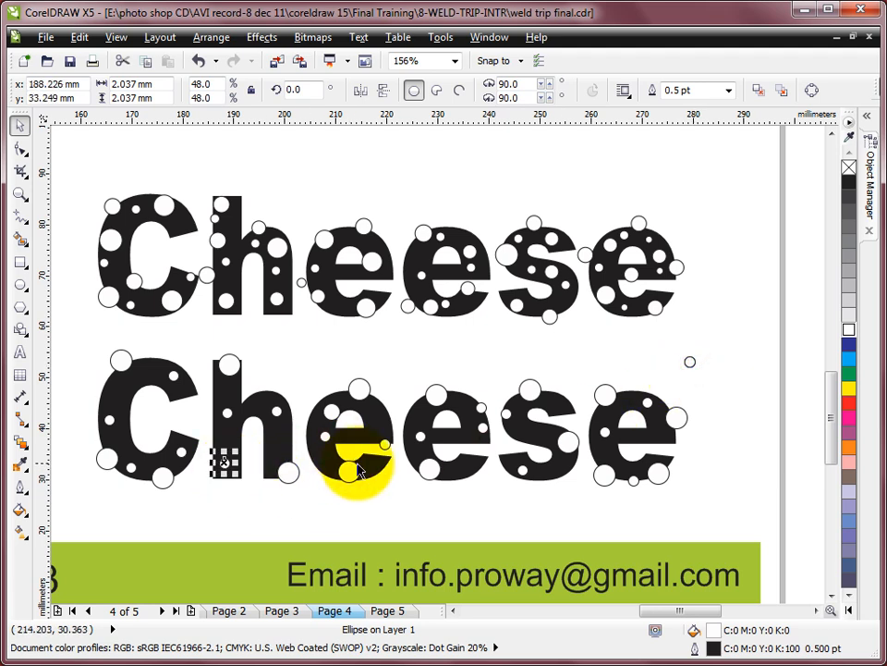
- Copy a large circle above the middle e's as a spare and duplicate it twice onto the second e and once onto the first
{"action": "left_click_drag", "start_coordinate": [361, 390], "coordinate": [405, 361]}
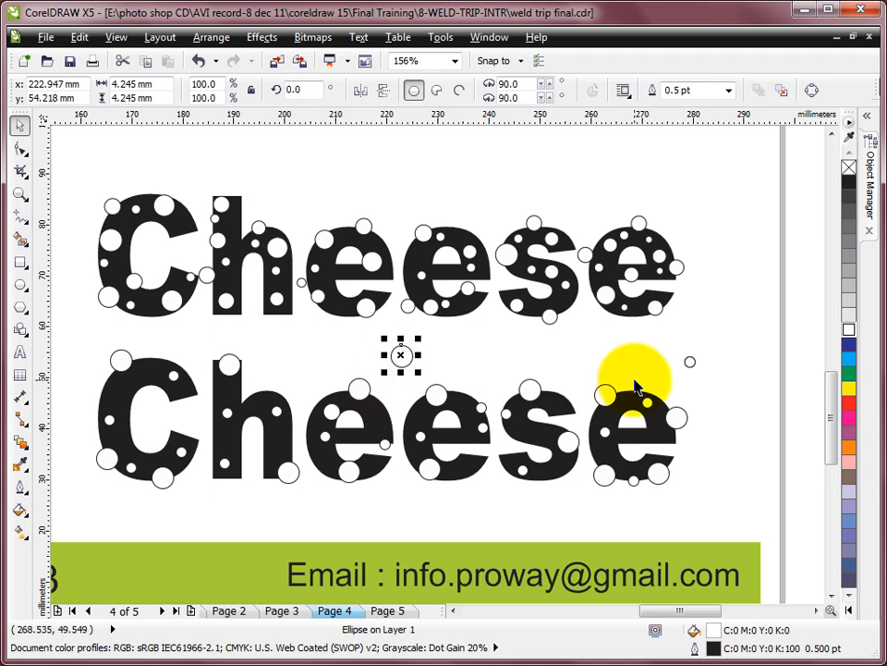
{"action": "left_click", "coordinate": [444, 349]}
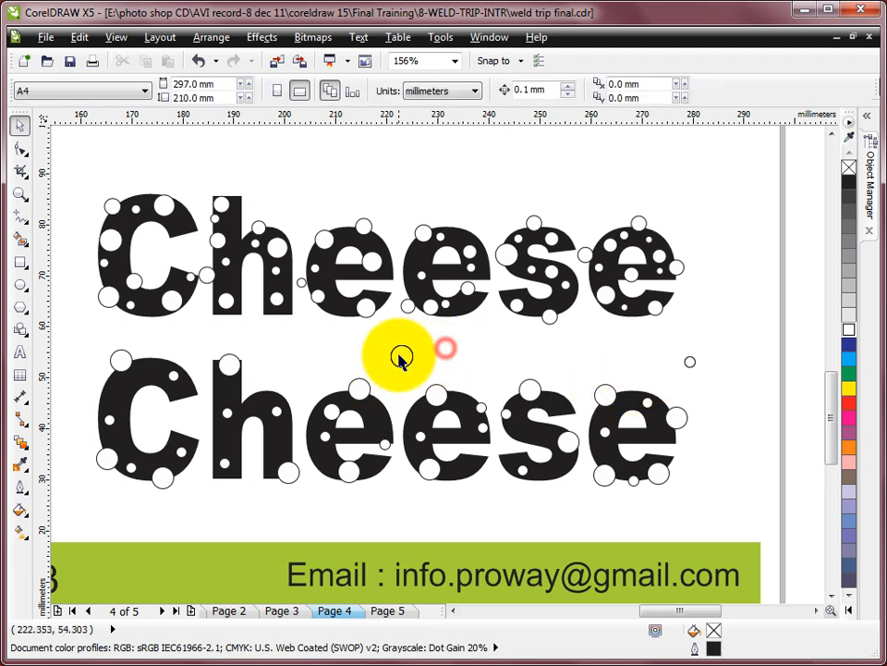
{"action": "left_click_drag", "start_coordinate": [453, 440], "coordinate": [414, 414]}
{"action": "right_click", "coordinate": [413, 414]}
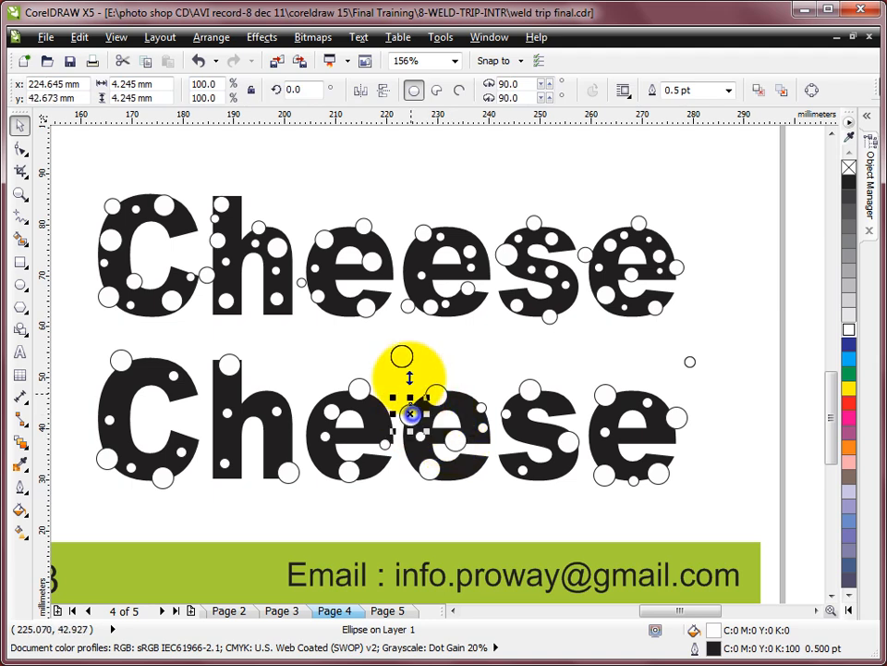
{"action": "left_click_drag", "start_coordinate": [404, 358], "coordinate": [323, 459]}
{"action": "right_click", "coordinate": [324, 459]}
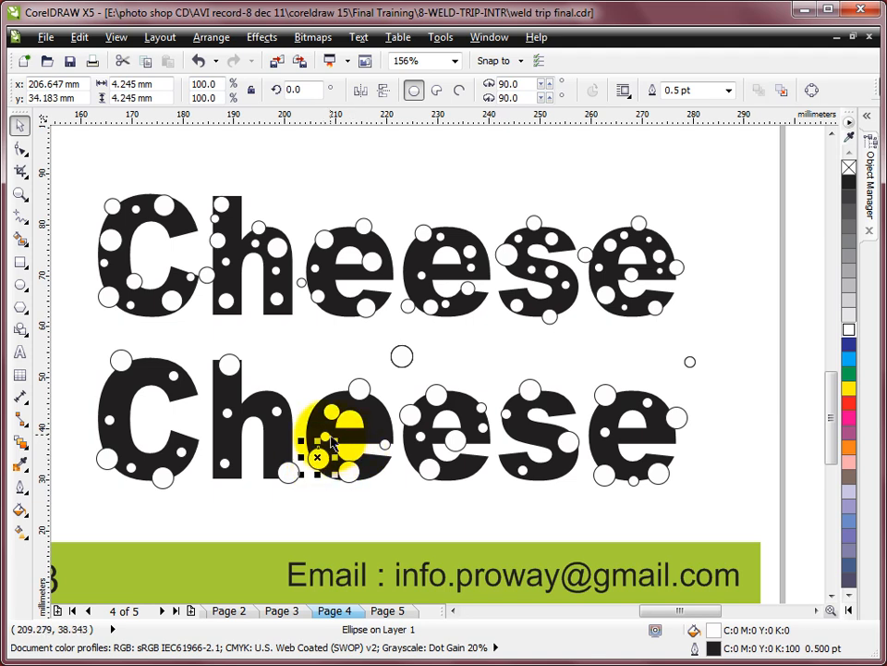
- Copy the large spare circle onto the right leg and stem of h and two spots on the upper part of C
{"action": "left_click_drag", "start_coordinate": [403, 356], "coordinate": [276, 441]}
{"action": "right_click", "coordinate": [277, 441]}
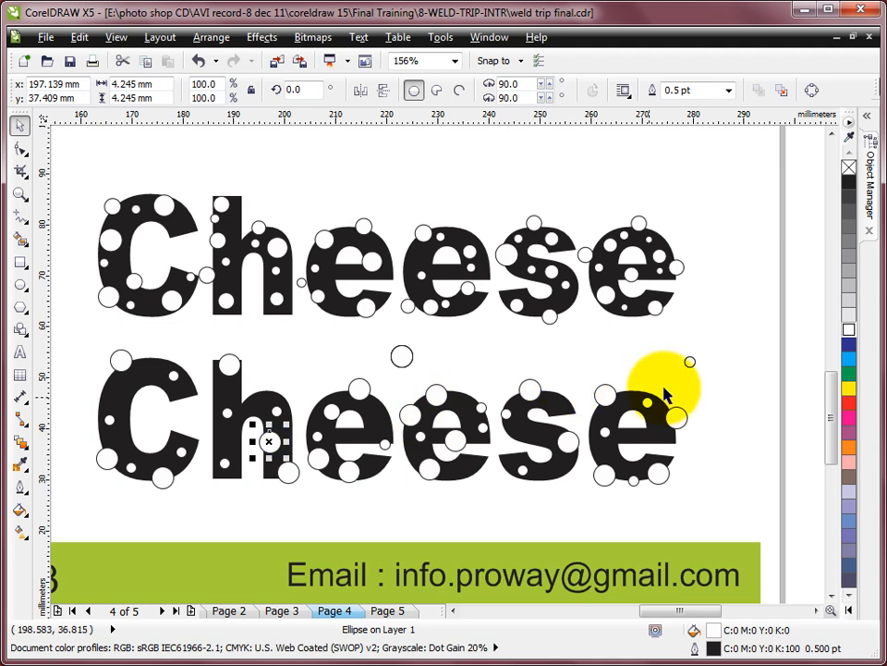
{"action": "left_click_drag", "start_coordinate": [404, 355], "coordinate": [111, 395]}
{"action": "right_click", "coordinate": [148, 387]}
{"action": "right_click", "coordinate": [111, 395]}
{"action": "left_click_drag", "start_coordinate": [403, 357], "coordinate": [233, 456]}
{"action": "right_click", "coordinate": [233, 456]}
- Delete the spare circles above the lower Cheese word and group all the circles lying over that word
{"action": "left_click_drag", "start_coordinate": [370, 328], "coordinate": [762, 416]}
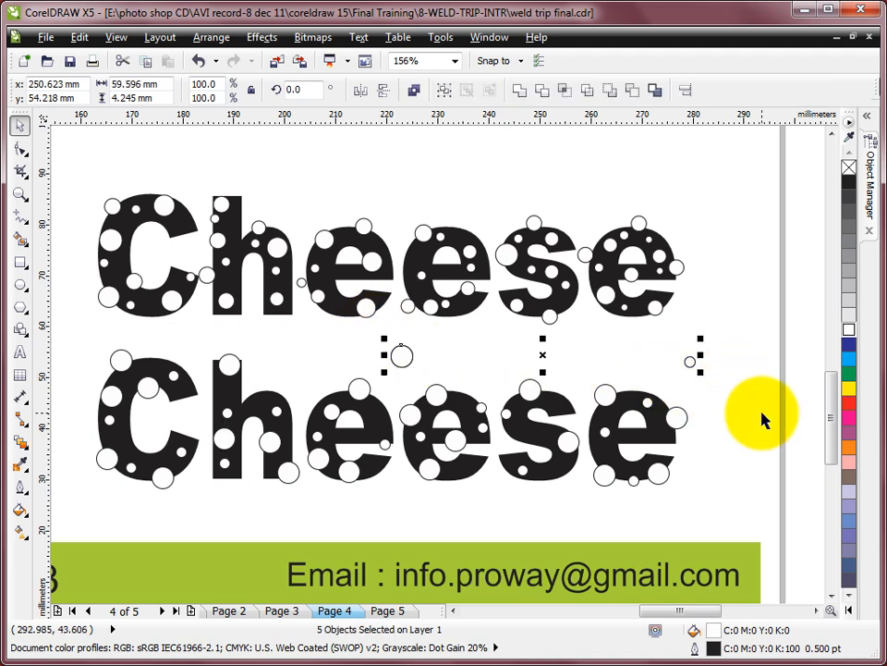
{"action": "key", "text": "Delete"}
{"action": "left_click_drag", "start_coordinate": [66, 329], "coordinate": [737, 525]}
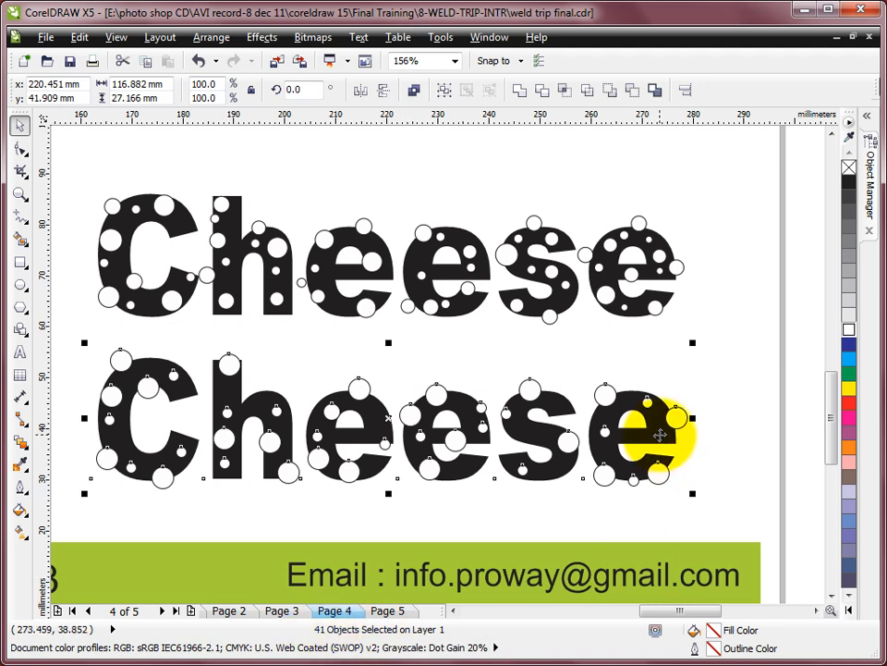
{"action": "left_click", "coordinate": [653, 425], "text": "shift"}
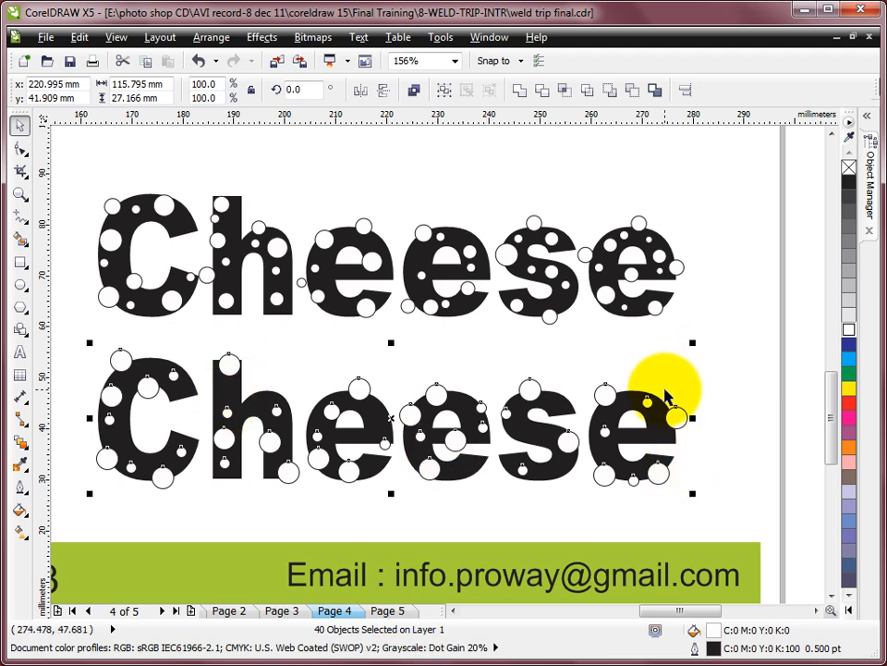
{"action": "key", "text": "ctrl+g"}
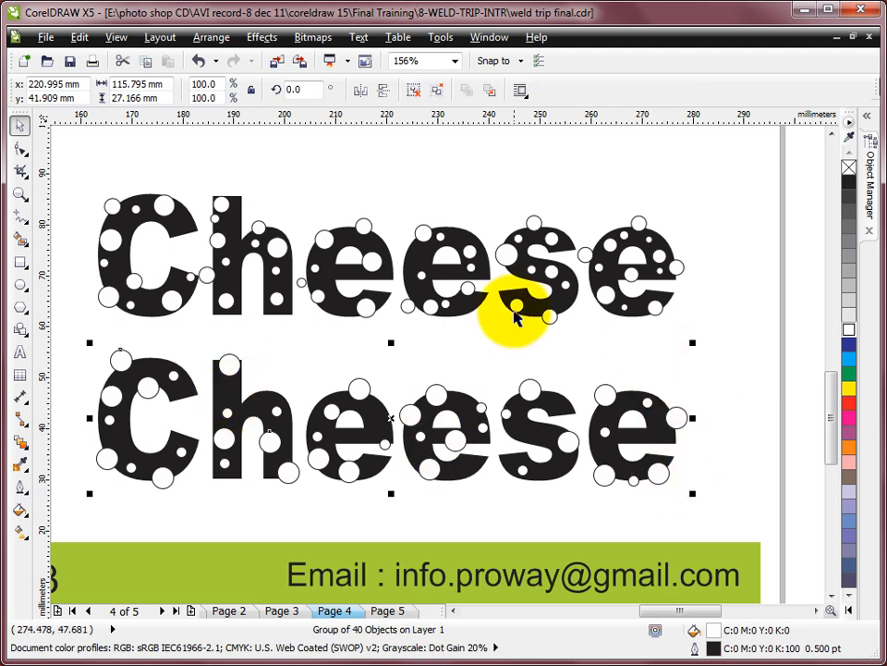
- Trim the lower Cheese text with the circle group and delete the circles
{"action": "left_click", "coordinate": [377, 425], "text": "shift"}
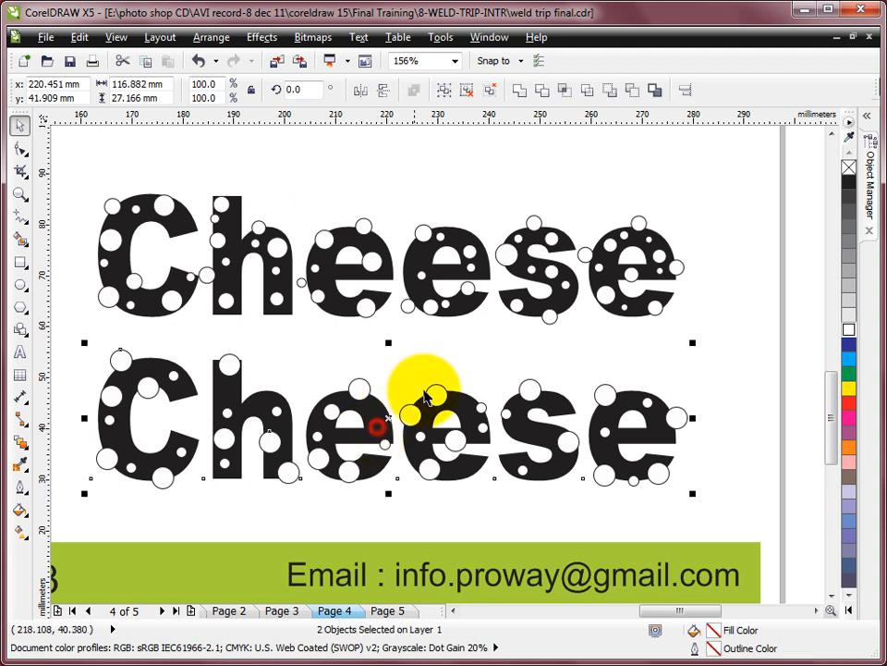
{"action": "left_click", "coordinate": [540, 97]}
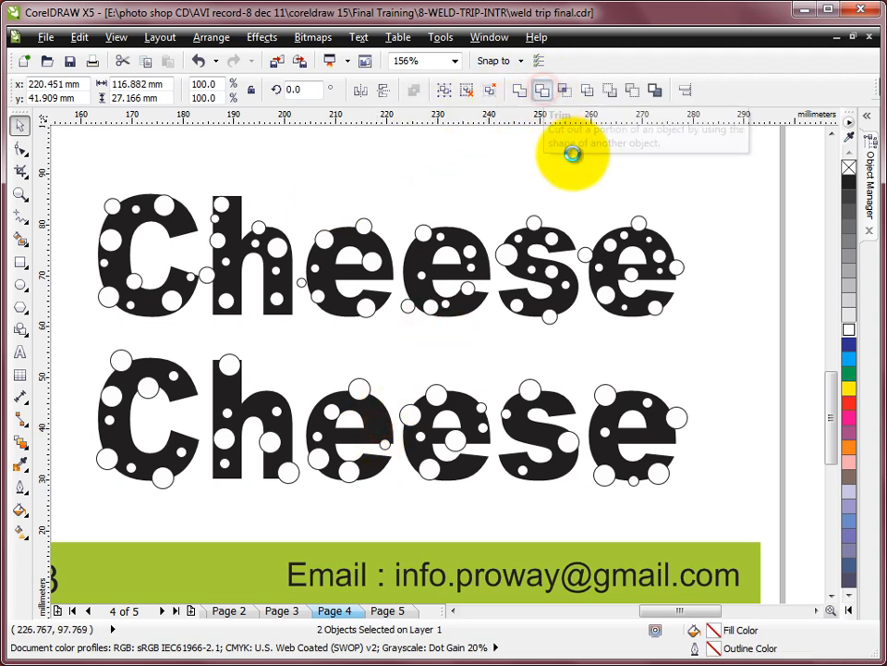
{"action": "left_click", "coordinate": [680, 333]}
{"action": "left_click", "coordinate": [597, 388]}
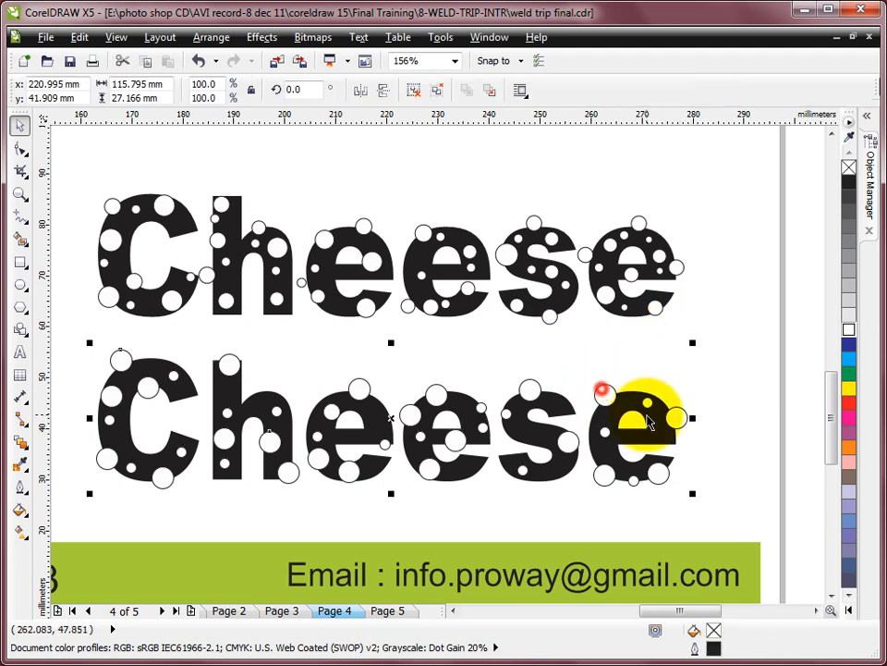
{"action": "key", "text": "Delete"}
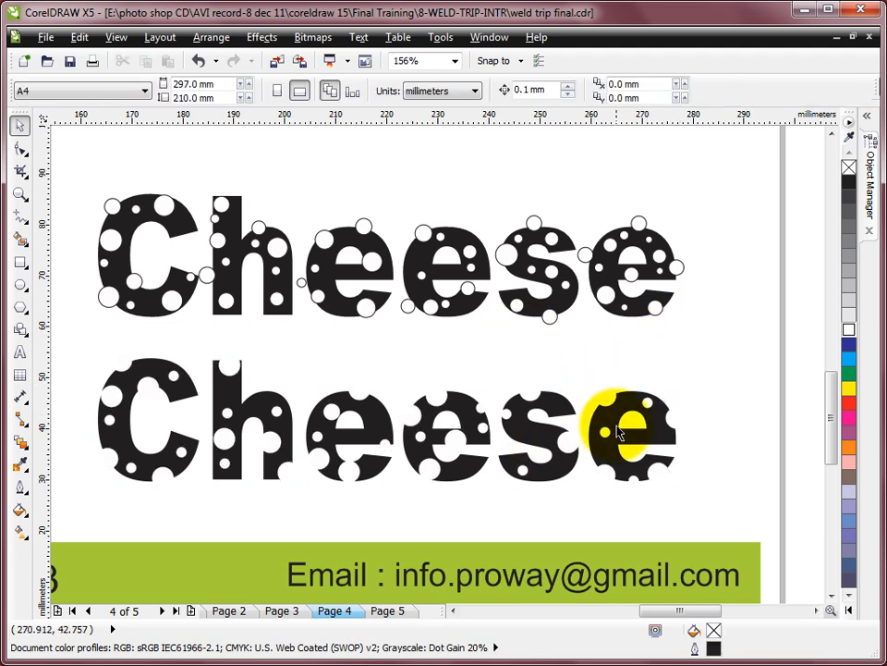
- Ungroup the finished Cheese sample with the yellow-orange background
{"action": "scroll", "coordinate": [430, 366], "scroll_direction": "down", "scroll_amount": 2}
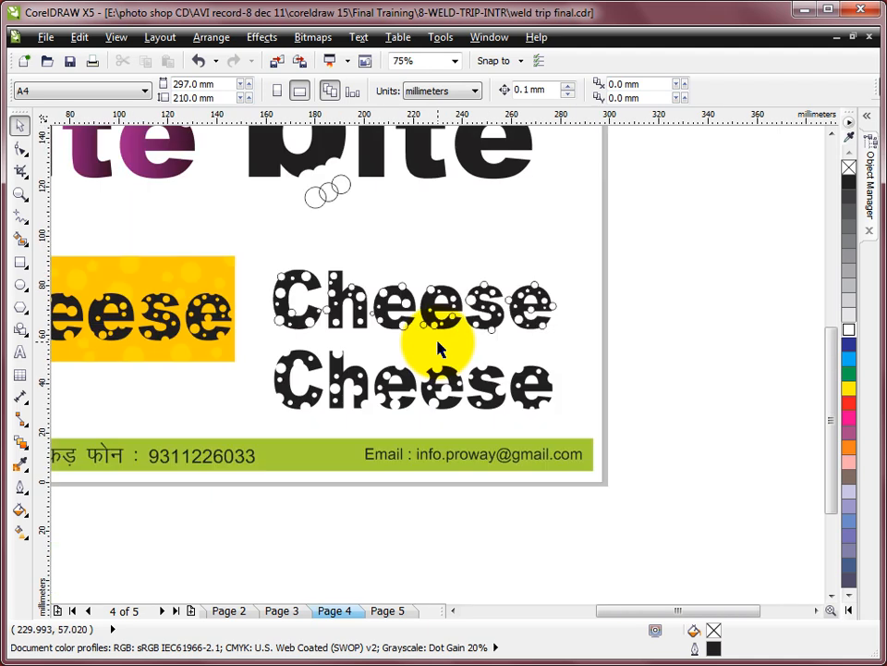
{"action": "left_click_drag", "start_coordinate": [159, 277], "coordinate": [373, 394]}
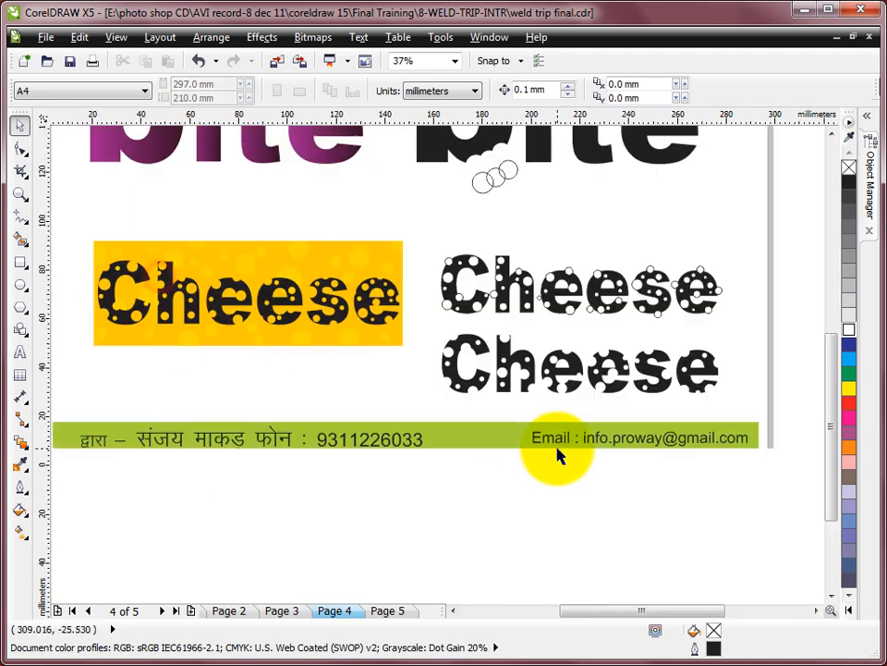
{"action": "left_click", "coordinate": [282, 319]}
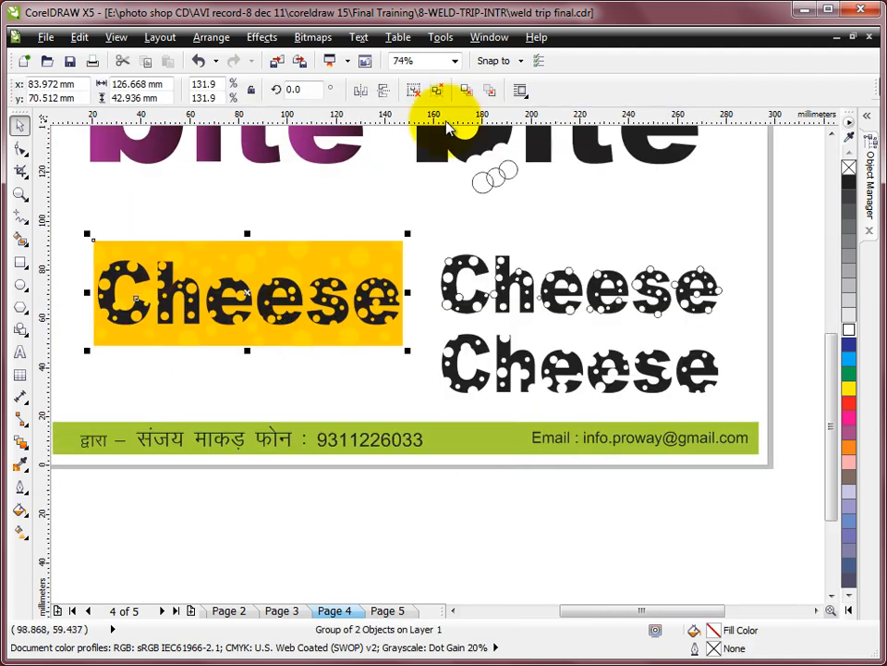
{"action": "left_click", "coordinate": [418, 89]}
{"action": "left_click", "coordinate": [383, 193]}
- Move the sample's Cheese text below its yellow-orange background and place the newly trimmed Cheese text on the background instead
{"action": "left_click_drag", "start_coordinate": [323, 314], "coordinate": [322, 402]}
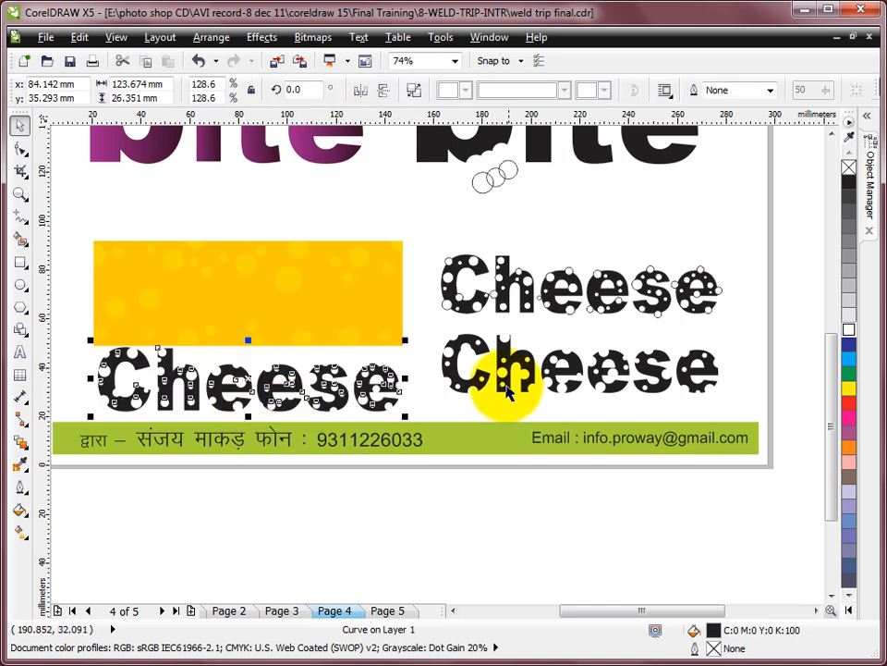
{"action": "left_click", "coordinate": [480, 381]}
{"action": "left_click_drag", "start_coordinate": [480, 381], "coordinate": [150, 308]}
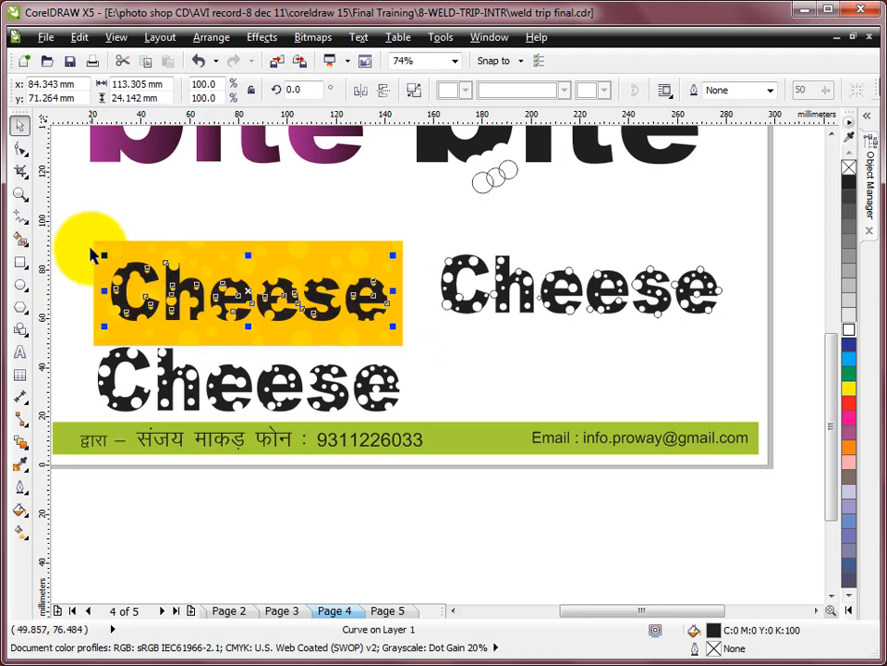
{"action": "left_click", "coordinate": [113, 250]}
{"action": "left_click_drag", "start_coordinate": [151, 246], "coordinate": [534, 337]}
{"action": "key", "text": "F2"}
{"action": "left_click_drag", "start_coordinate": [379, 276], "coordinate": [847, 486]}
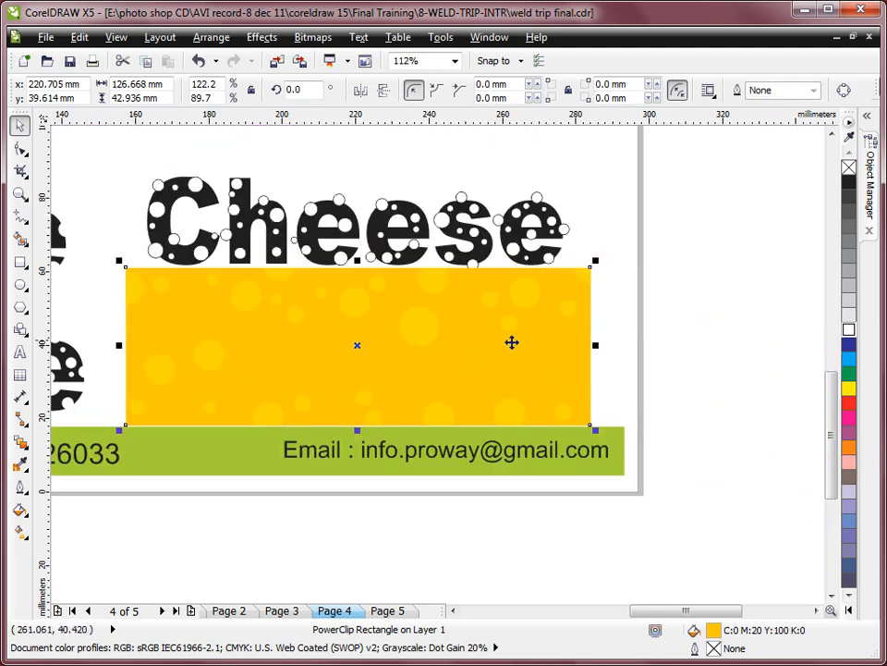
{"action": "left_click", "coordinate": [604, 287]}
{"action": "left_click", "coordinate": [568, 288]}
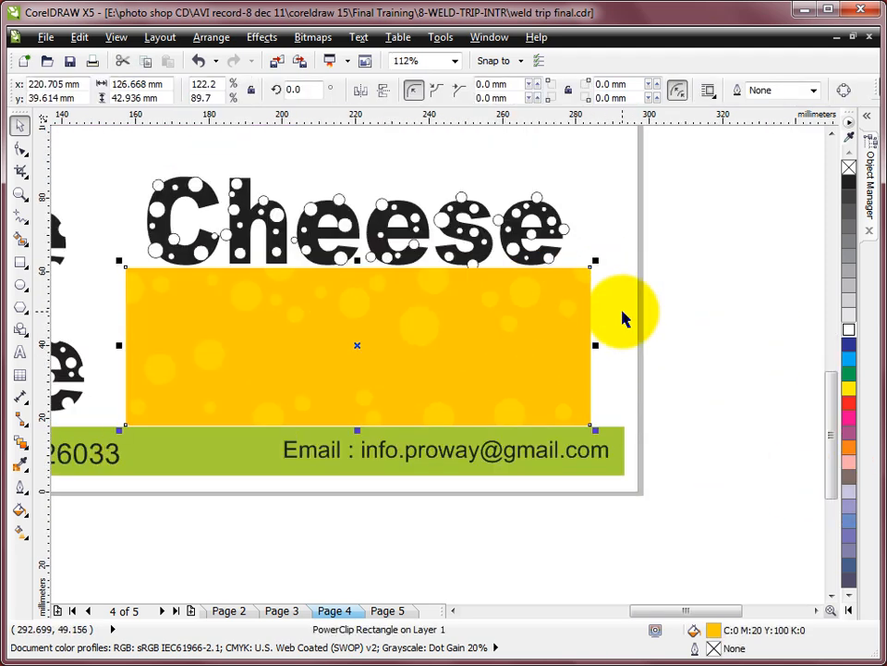
{"action": "key", "text": "F3"}
{"action": "key", "text": "F2"}
{"action": "left_click_drag", "start_coordinate": [175, 220], "coordinate": [761, 479]}
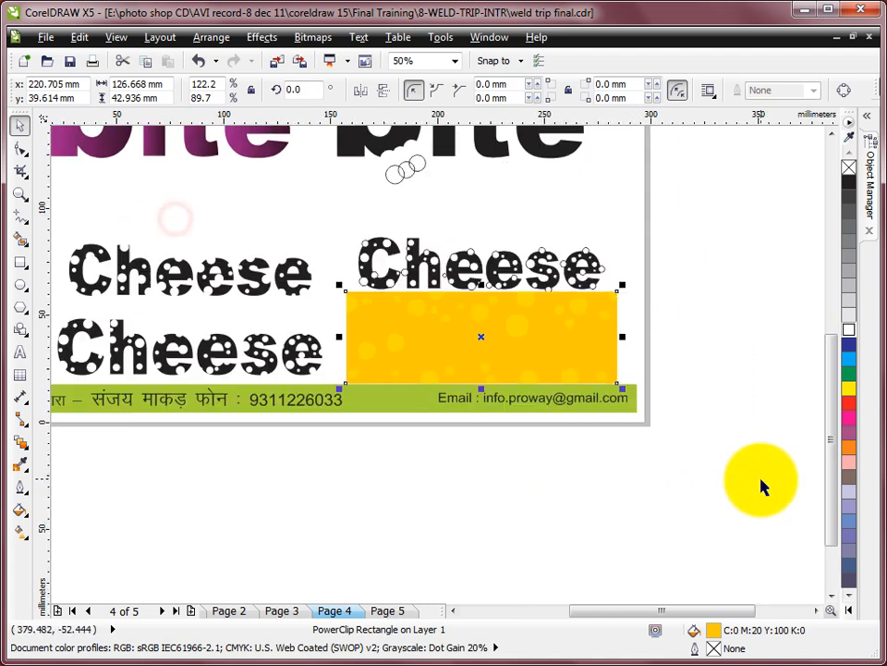
{"action": "key", "text": "ctrl+z"}
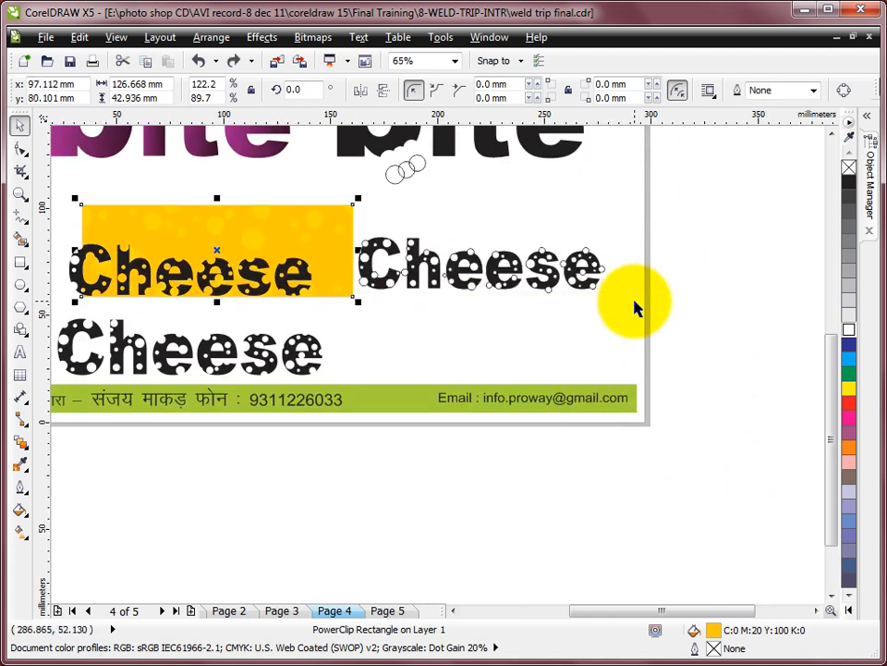
{"action": "key", "text": "ctrl+z"}
{"action": "left_click", "coordinate": [653, 252]}
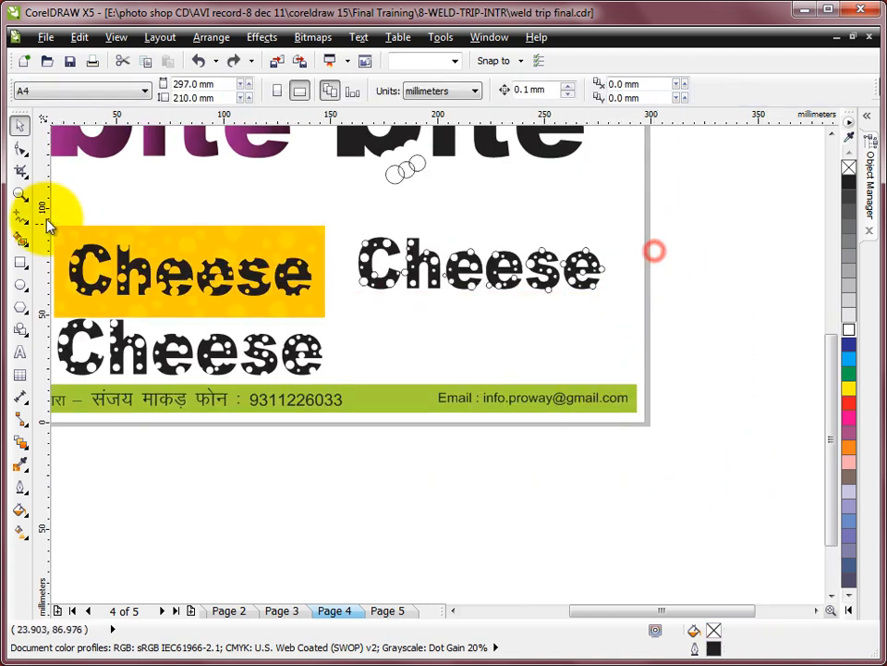
- Draw a rectangle about 121 × 34 mm below the circle-covered Cheese word and fill it with C0 M20 Y100 K0
{"action": "left_click", "coordinate": [28, 268]}
{"action": "left_click_drag", "start_coordinate": [354, 298], "coordinate": [612, 371]}
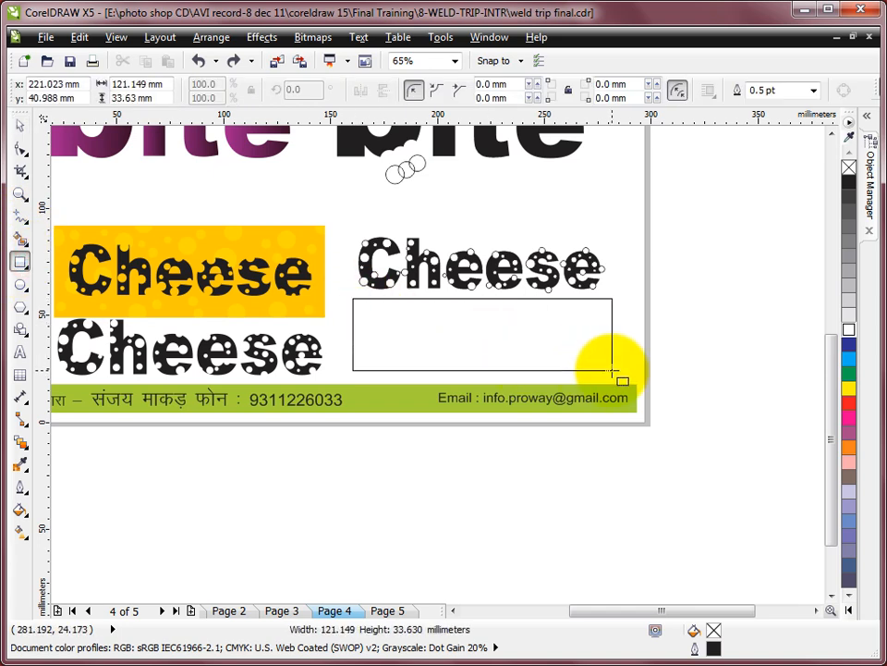
{"action": "key", "text": "z"}
{"action": "left_click_drag", "start_coordinate": [295, 220], "coordinate": [652, 428]}
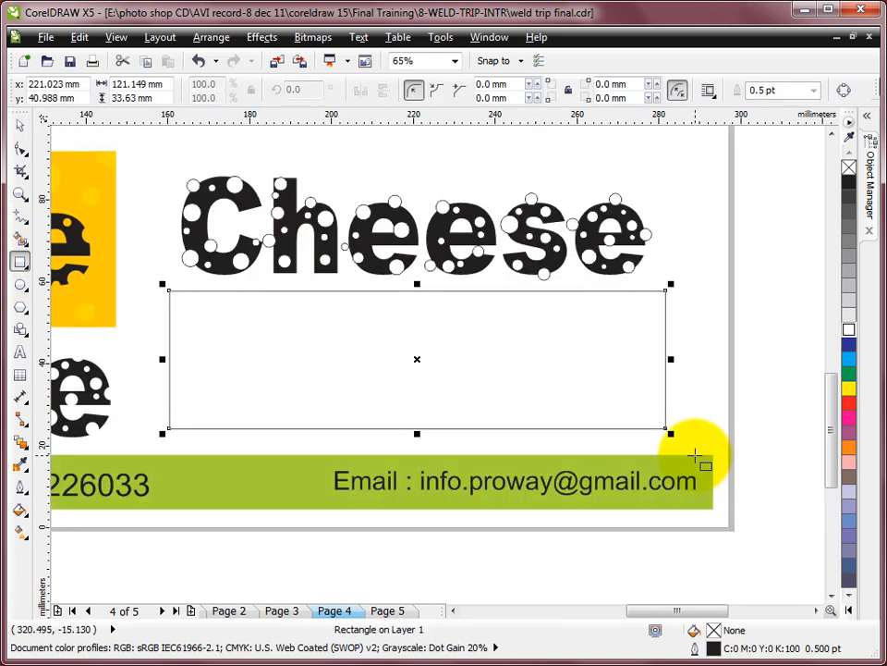
{"action": "left_click", "coordinate": [852, 612]}
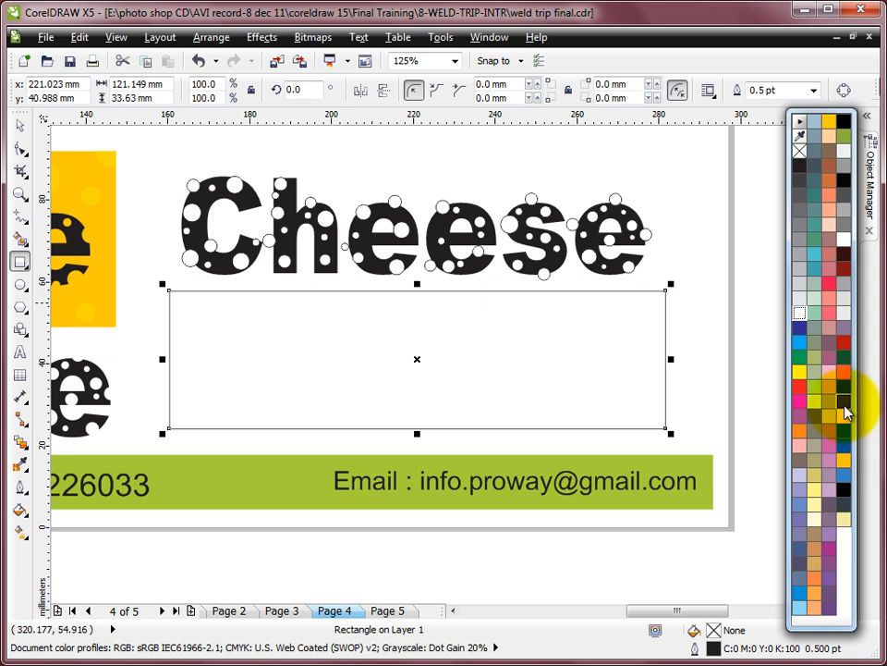
{"action": "left_click", "coordinate": [831, 124]}
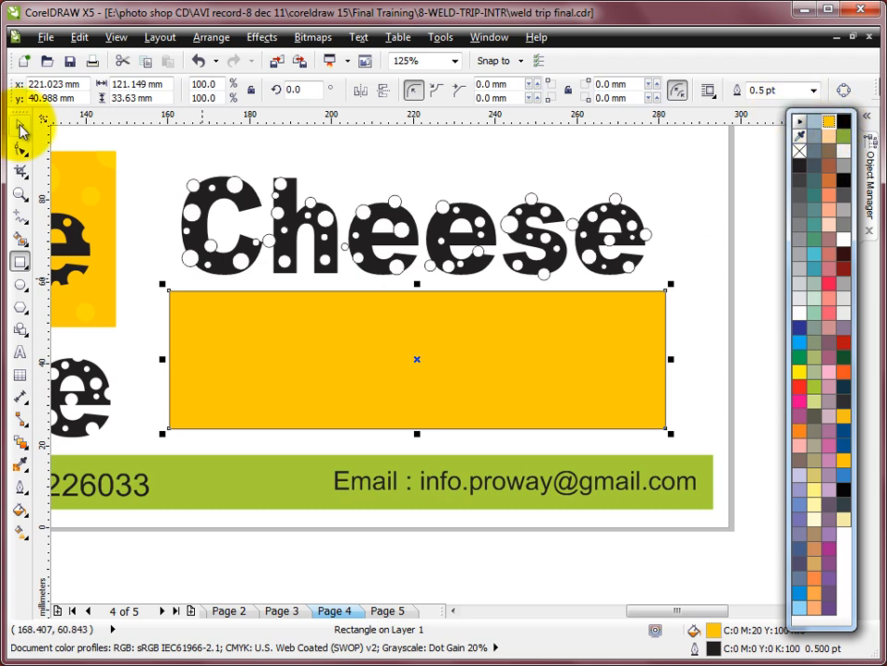
- Copy a white circle from the C into the rectangle's upper left corner, fill it with C0 M0 Y100 K0 and remove its outline
{"action": "left_click", "coordinate": [20, 129]}
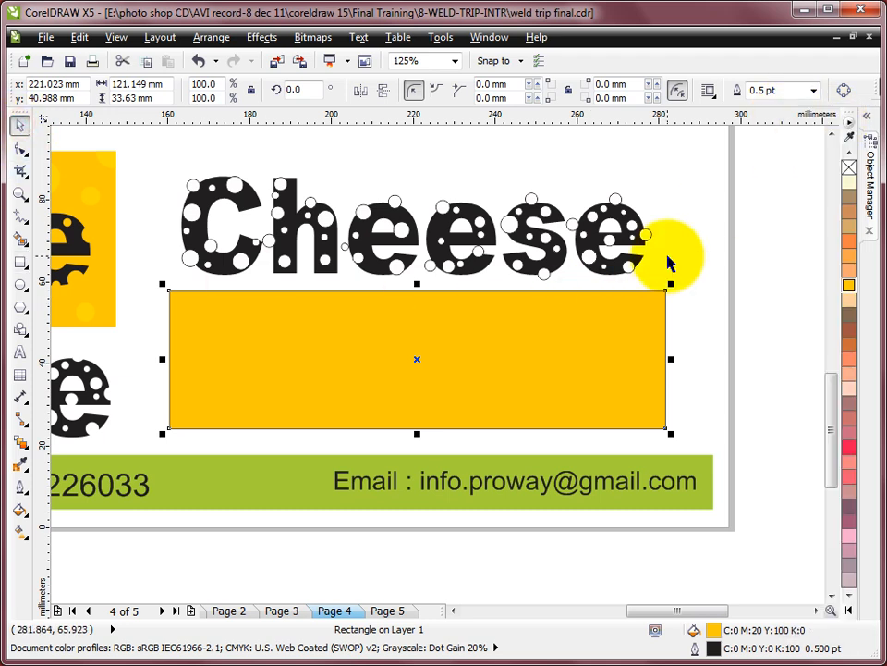
{"action": "left_click", "coordinate": [328, 226]}
{"action": "left_click", "coordinate": [404, 148]}
{"action": "left_click_drag", "start_coordinate": [243, 190], "coordinate": [188, 317]}
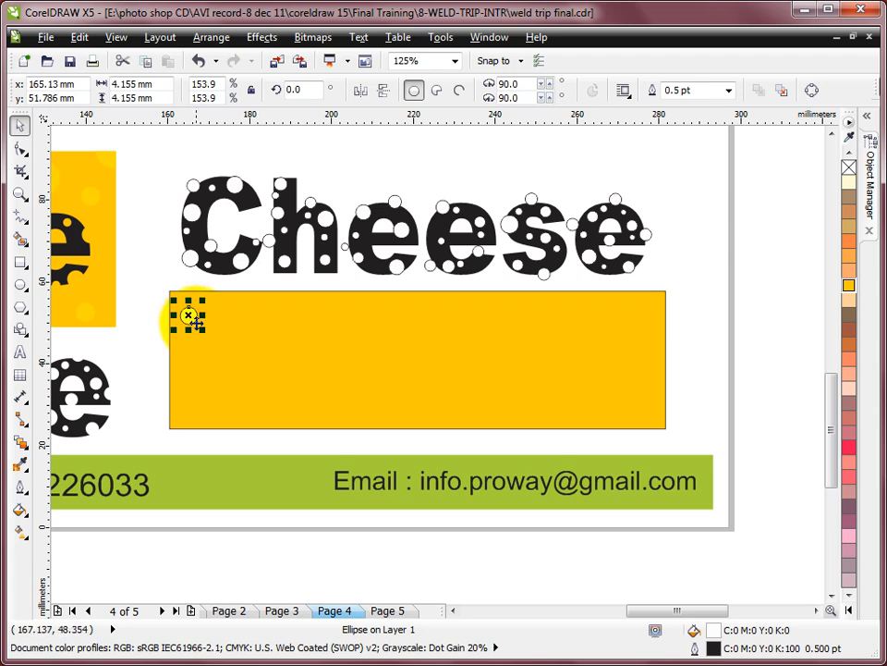
{"action": "left_click", "coordinate": [848, 610]}
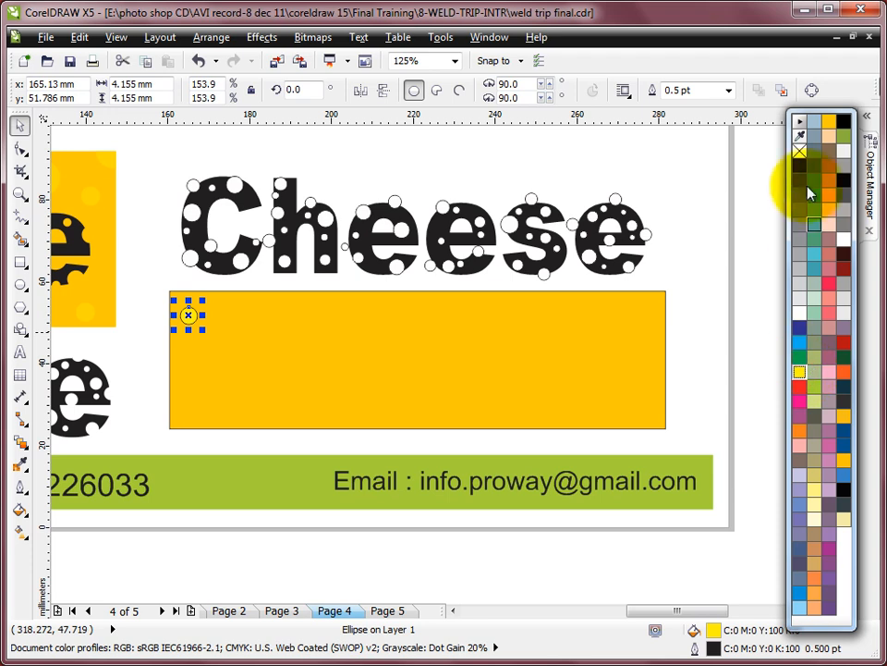
{"action": "right_click", "coordinate": [799, 152]}
{"action": "left_click", "coordinate": [689, 210]}
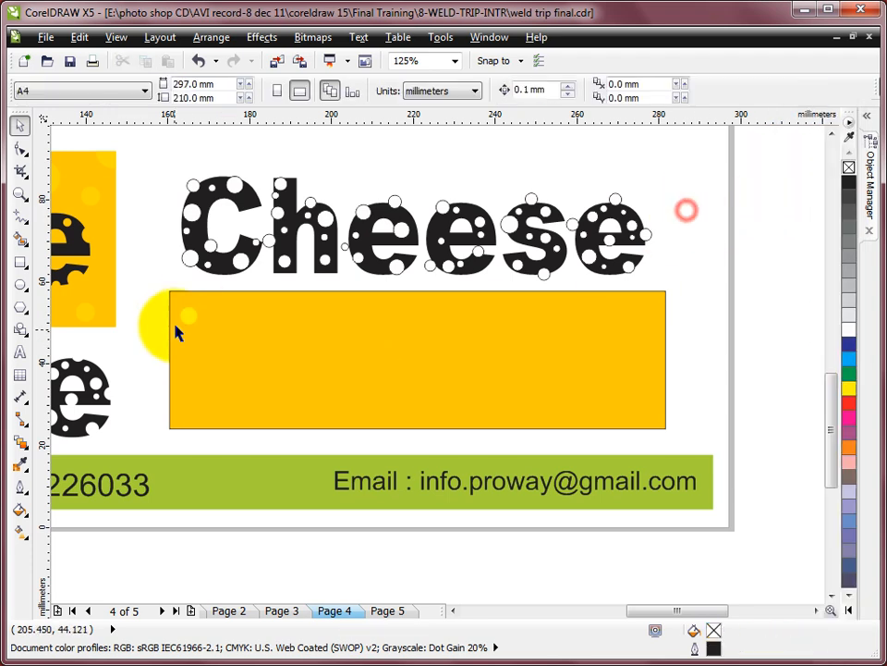
- Scatter copies of the yellow circle across the rectangle, some at the original size and some enlarged to about 7.9 mm, a few overlapping the edges
{"action": "left_click_drag", "start_coordinate": [192, 320], "coordinate": [276, 374]}
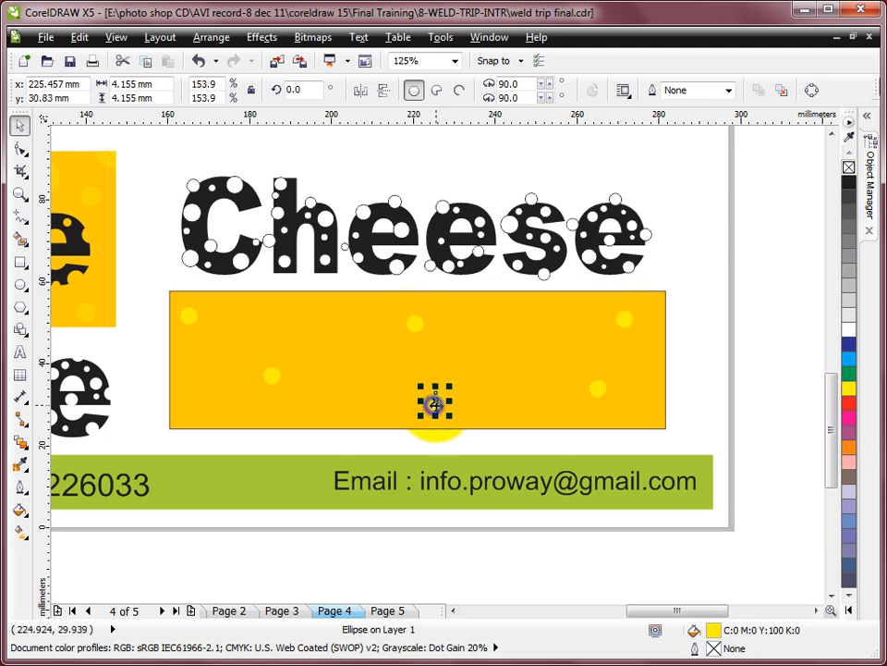
{"action": "left_click_drag", "start_coordinate": [278, 327], "coordinate": [201, 379]}
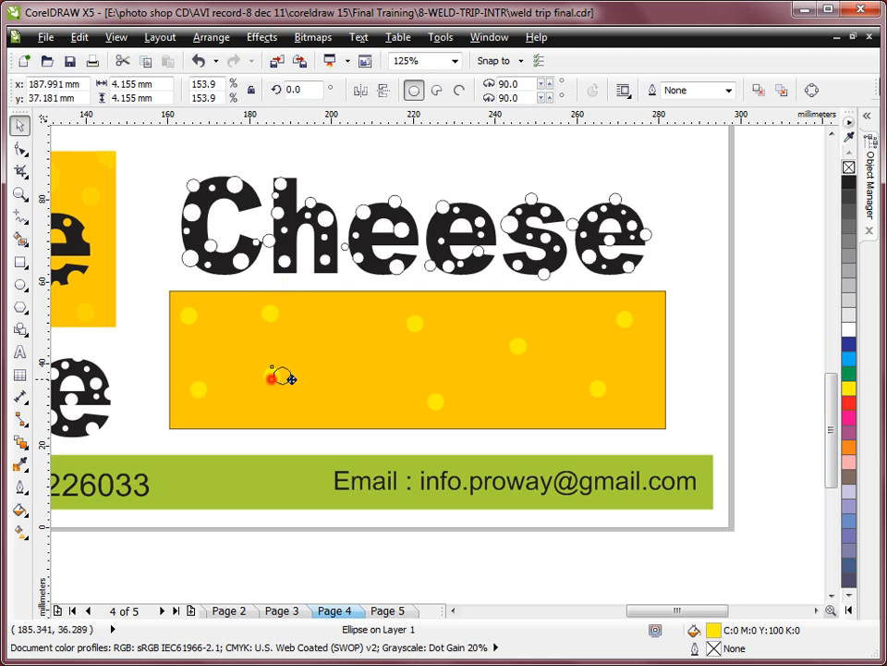
{"action": "left_click_drag", "start_coordinate": [374, 377], "coordinate": [374, 383]}
{"action": "left_click_drag", "start_coordinate": [459, 351], "coordinate": [570, 315]}
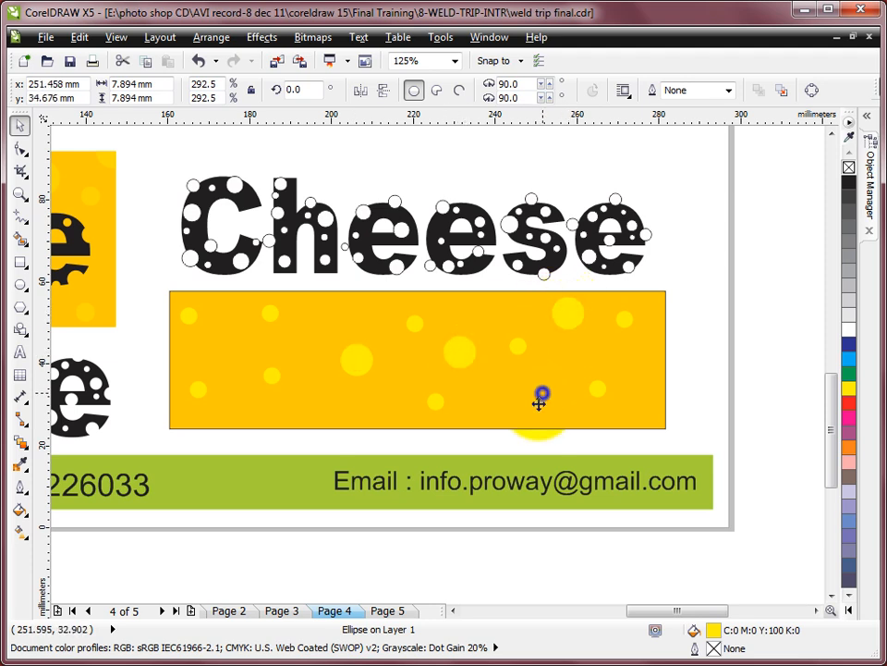
{"action": "left_click_drag", "start_coordinate": [548, 391], "coordinate": [334, 303]}
{"action": "left_click", "coordinate": [711, 297]}
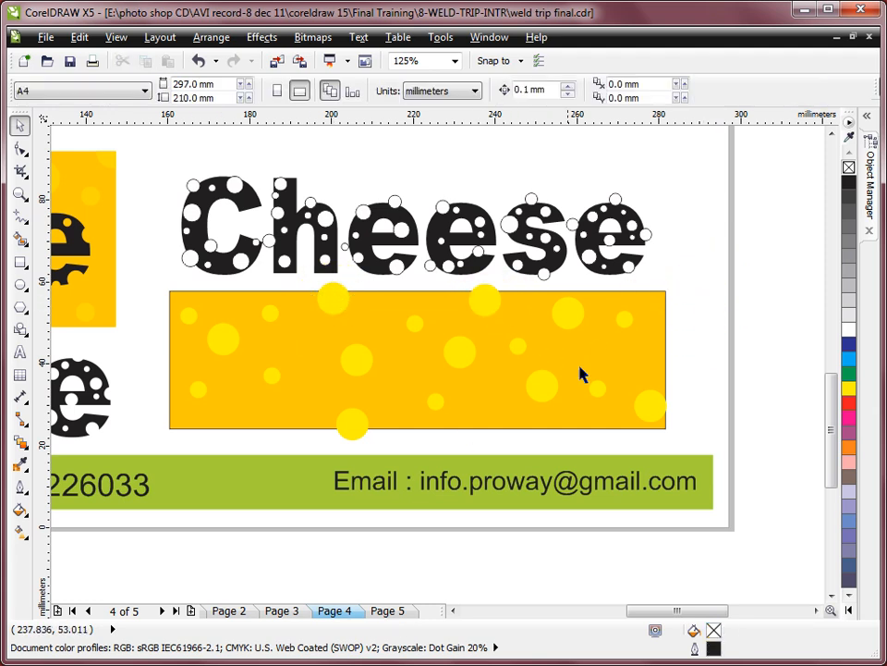
- Group all the yellow circles over the rectangle, leaving the rectangle itself out of the group
{"action": "left_click", "coordinate": [141, 277]}
{"action": "left_click_drag", "start_coordinate": [324, 356], "coordinate": [697, 453]}
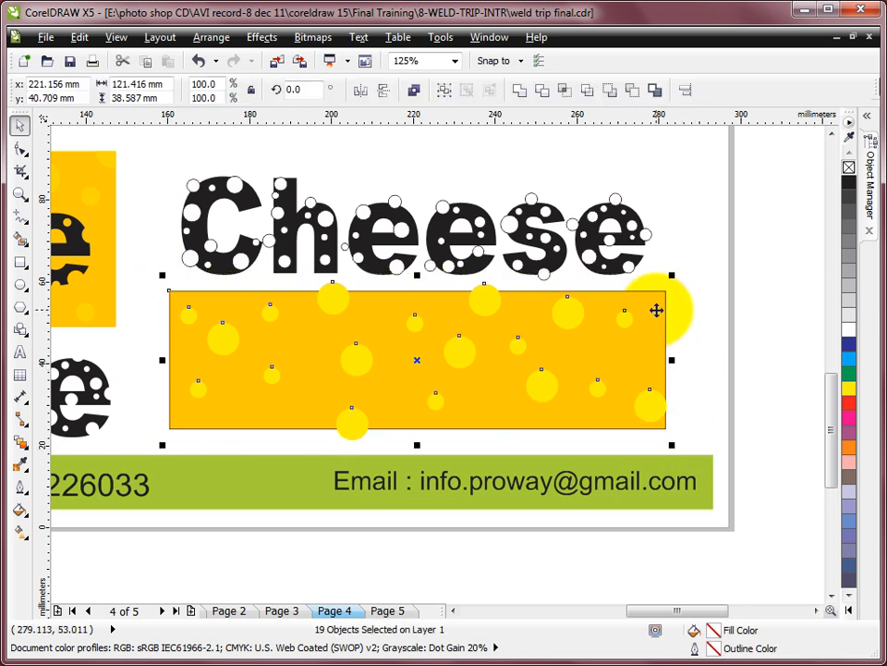
{"action": "left_click", "coordinate": [662, 300], "text": "shift"}
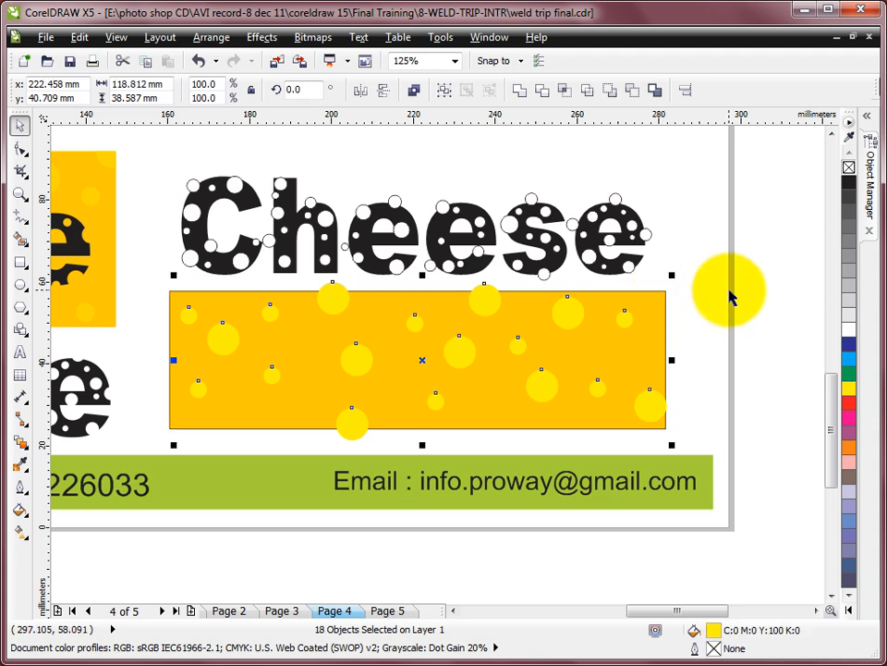
{"action": "key", "text": "ctrl+g"}
- PowerClip the group of yellow circles inside the orange rectangle
{"action": "left_click", "coordinate": [264, 37]}
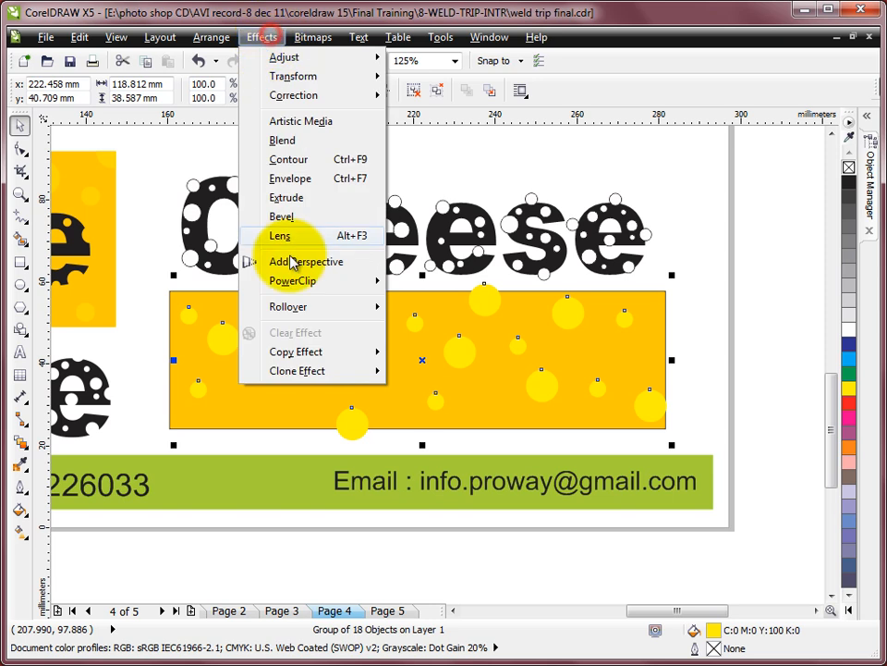
{"action": "mouse_move", "coordinate": [314, 281]}
{"action": "left_click", "coordinate": [560, 285]}
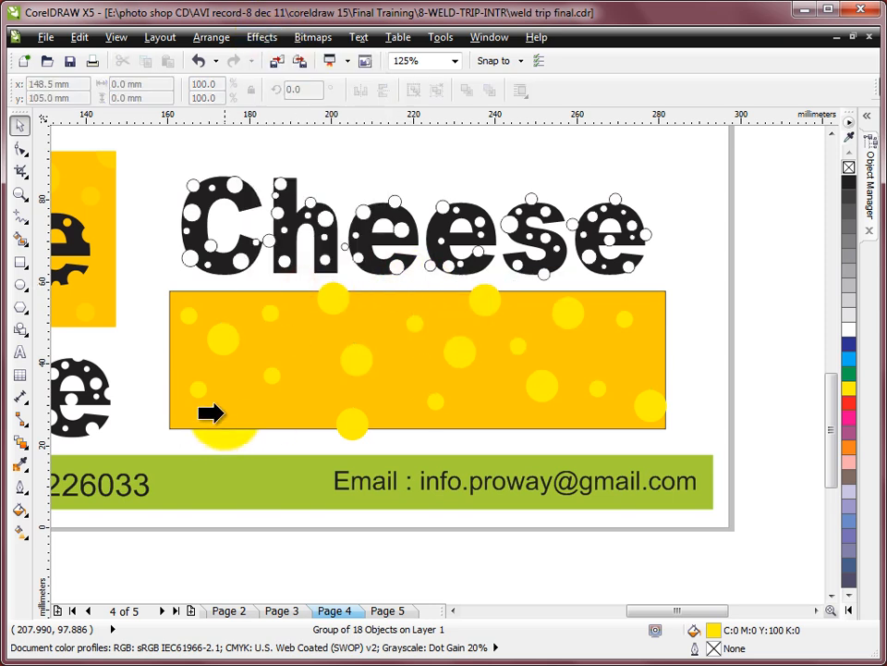
{"action": "left_click", "coordinate": [242, 425]}
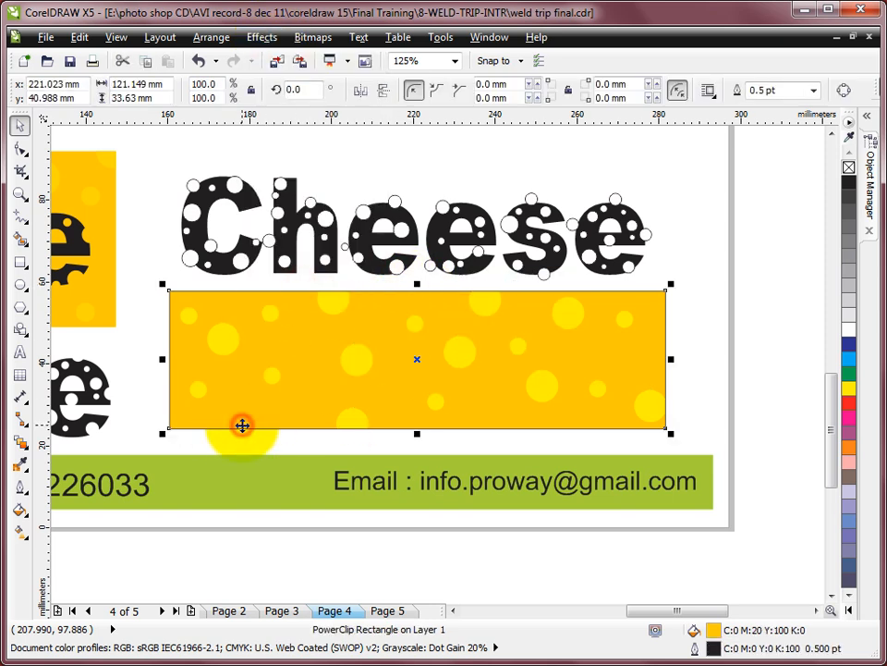
- Move the trimmed Cheese text onto the orange PowerClip rectangle, bring it to the front and shrink it to fit inside
{"action": "left_click", "coordinate": [720, 283]}
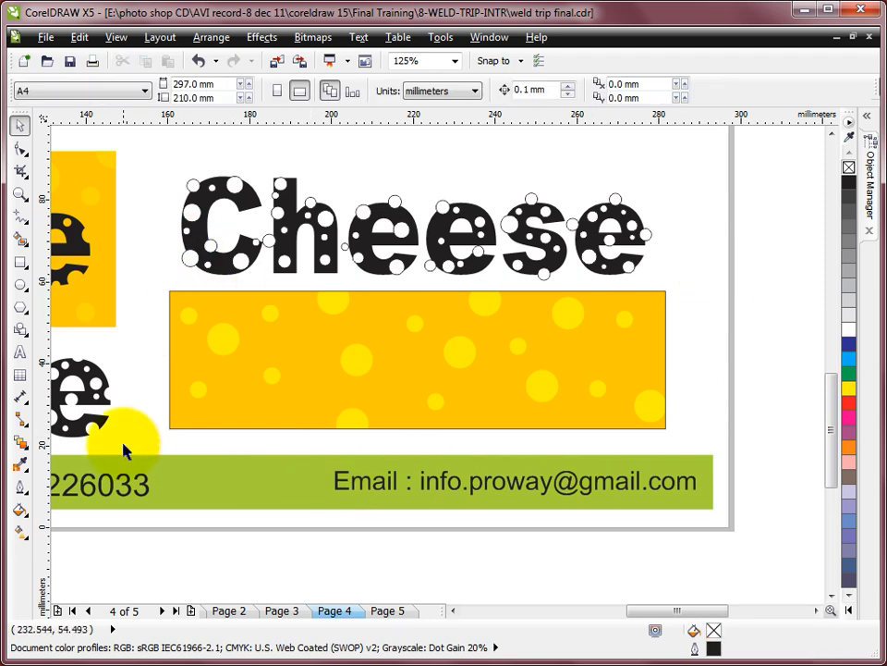
{"action": "left_click_drag", "start_coordinate": [109, 396], "coordinate": [655, 373]}
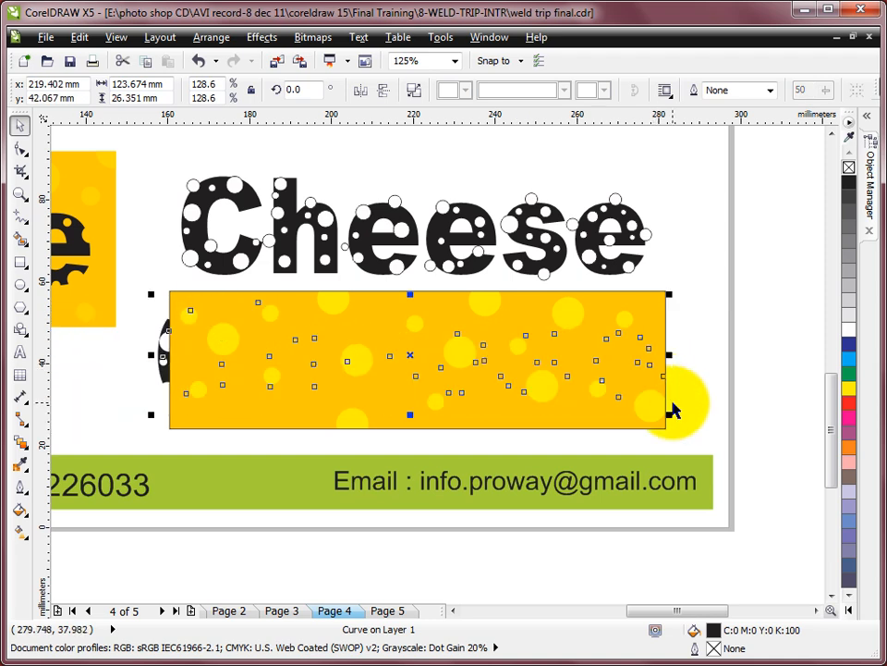
{"action": "key", "text": "shift+Page_Up"}
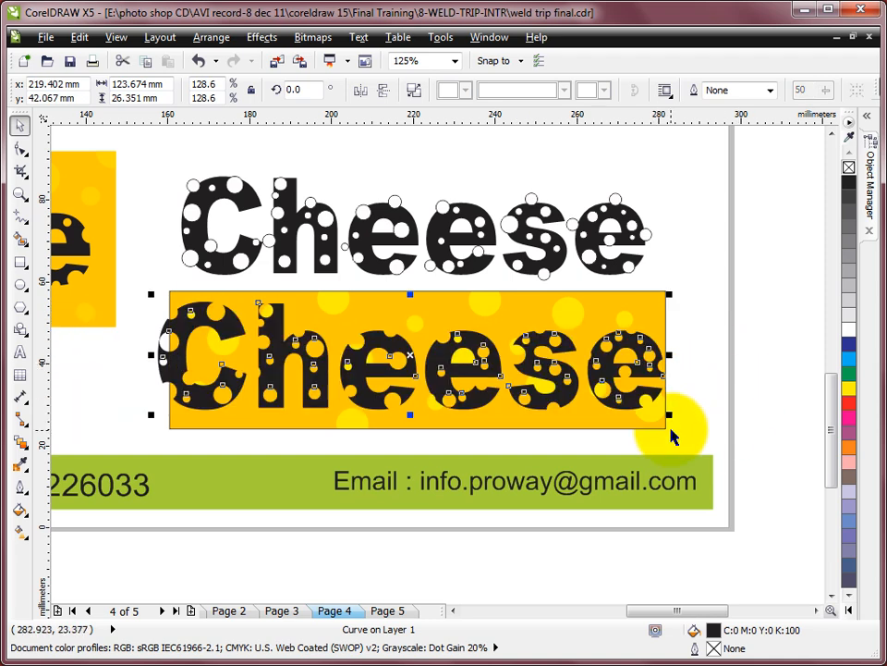
{"action": "left_click_drag", "start_coordinate": [671, 416], "coordinate": [639, 409]}
{"action": "left_click", "coordinate": [703, 350]}
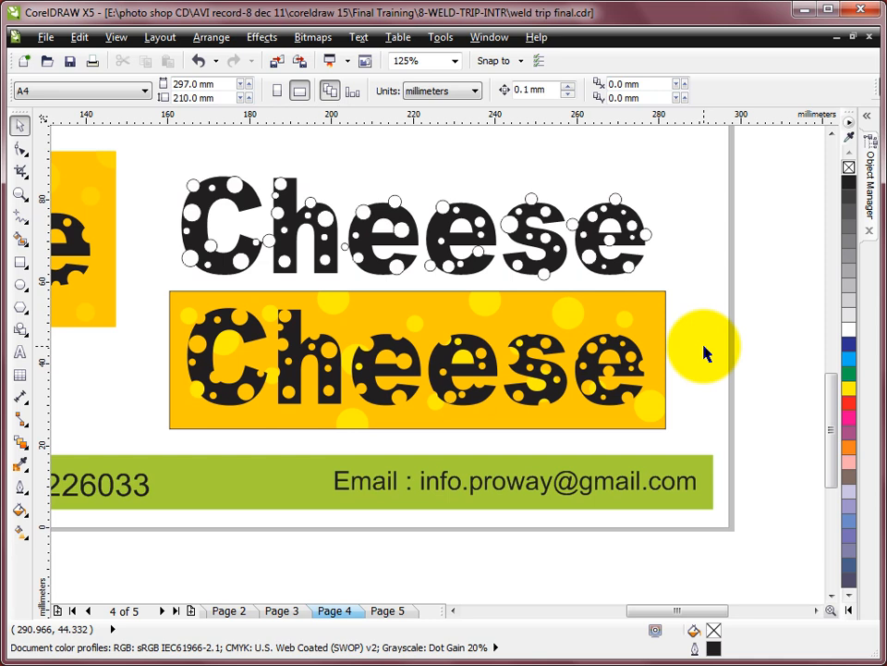
- Switch to Page 5 with the broken-text samples and fit the artwork in view
{"action": "scroll", "coordinate": [703, 349], "scroll_direction": "down", "scroll_amount": 2}
{"action": "left_click_drag", "start_coordinate": [387, 174], "coordinate": [745, 420]}
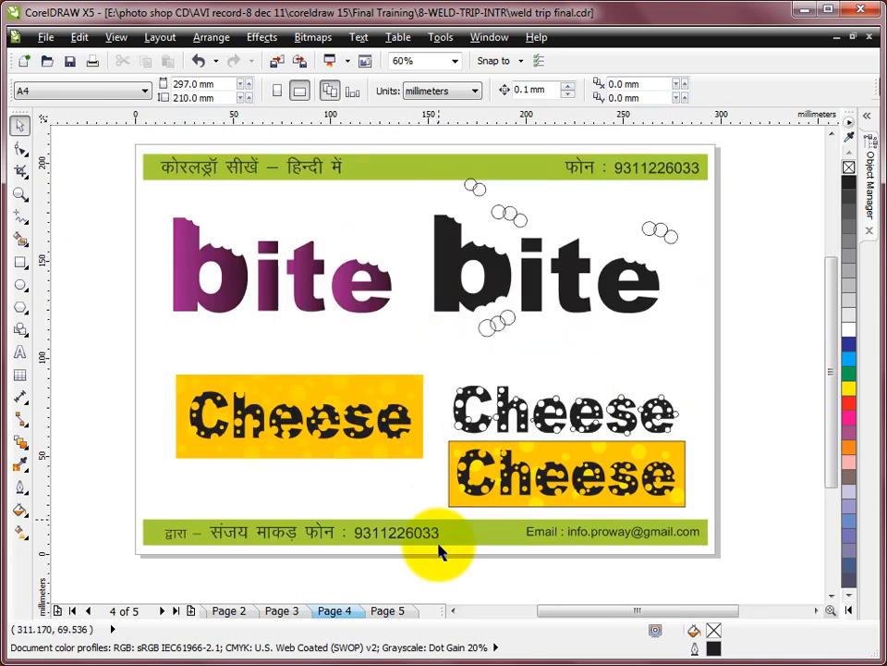
{"action": "left_click", "coordinate": [388, 610]}
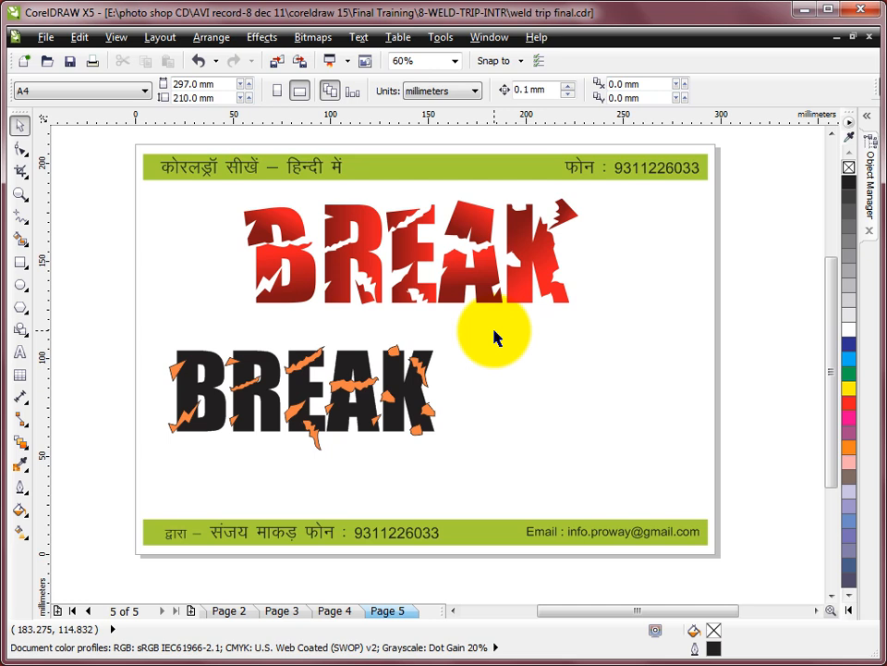
{"action": "left_click_drag", "start_coordinate": [115, 132], "coordinate": [772, 581]}
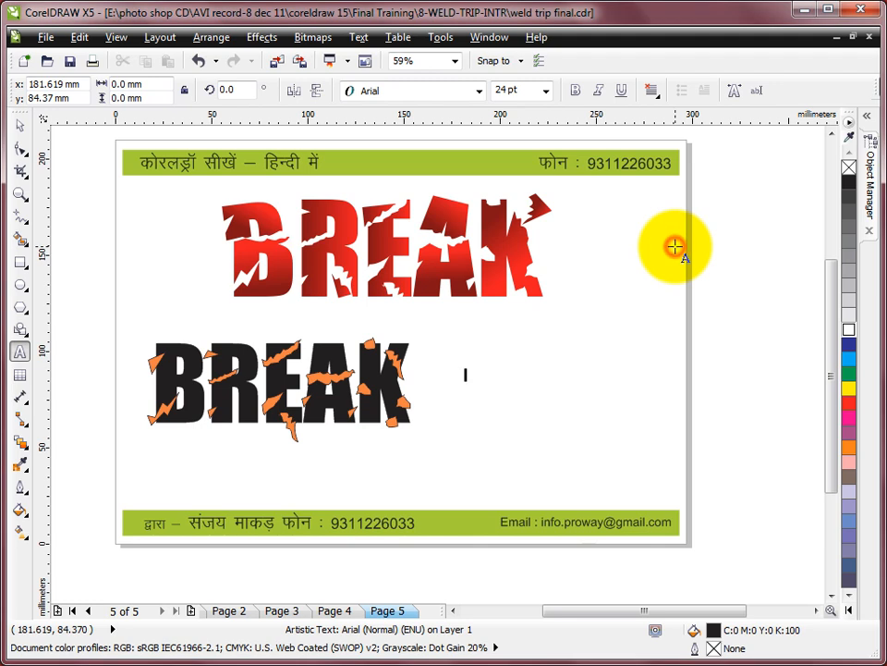
{"action": "key", "text": "F4"}
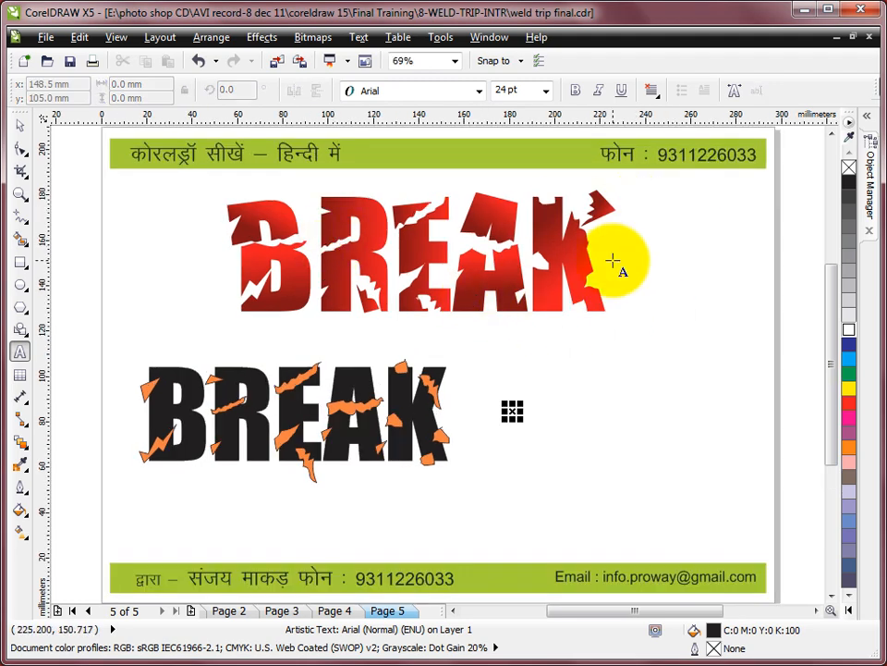
- Add the artistic text BREAK beside the black BREAK sample and enlarge it to about 80 pt
{"action": "left_click", "coordinate": [16, 356]}
{"action": "left_click", "coordinate": [514, 446]}
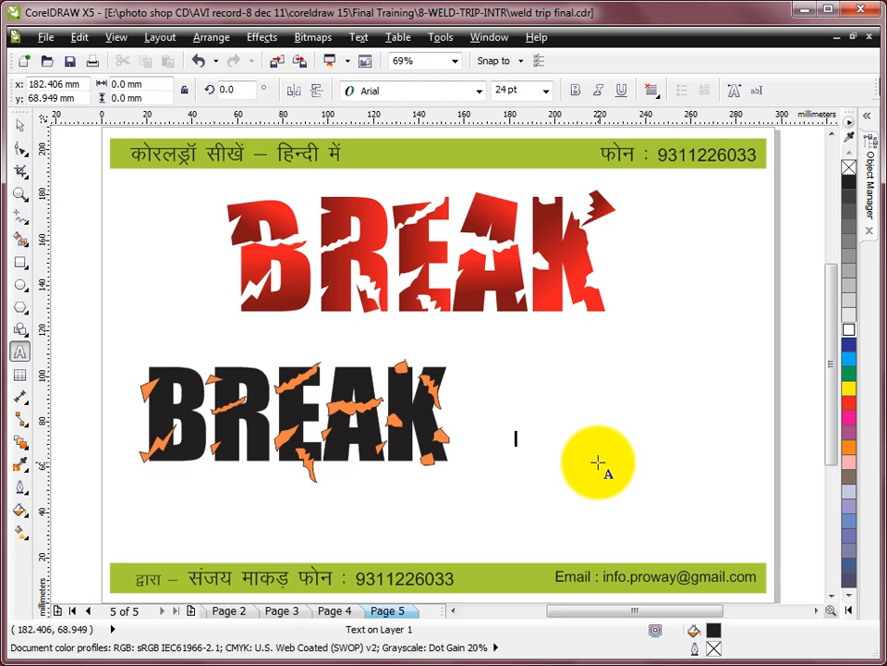
{"action": "type", "text": "BREA"}
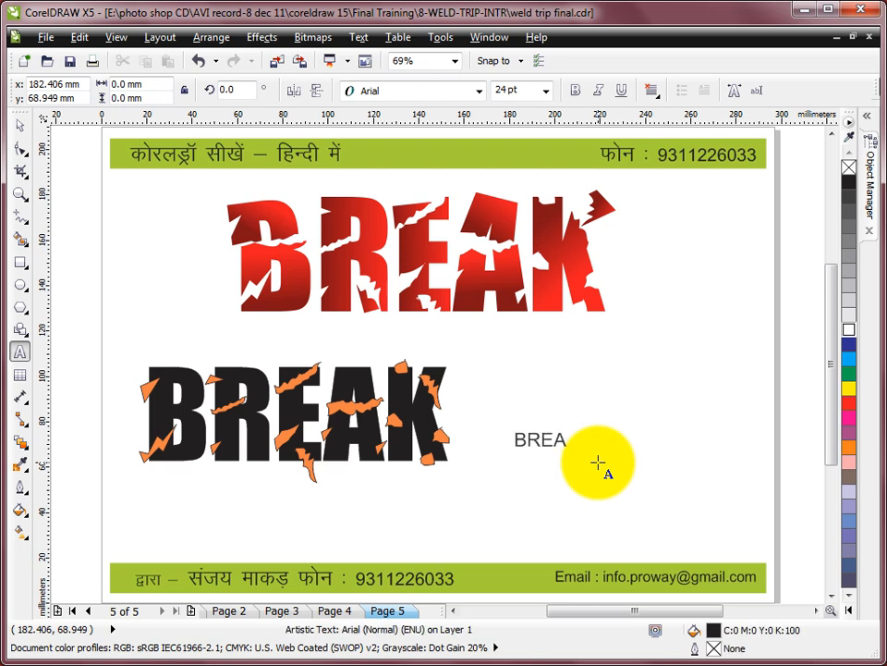
{"action": "left_click", "coordinate": [19, 125]}
{"action": "left_click_drag", "start_coordinate": [585, 425], "coordinate": [728, 282]}
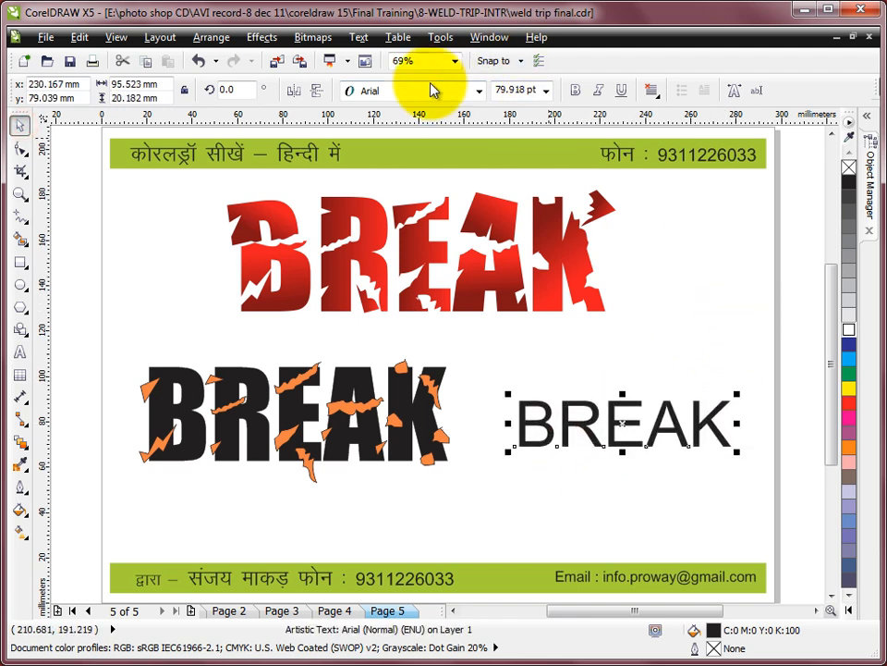
- Set the new BREAK text's font to Impact
{"action": "left_click", "coordinate": [420, 91]}
{"action": "left_click", "coordinate": [392, 145]}
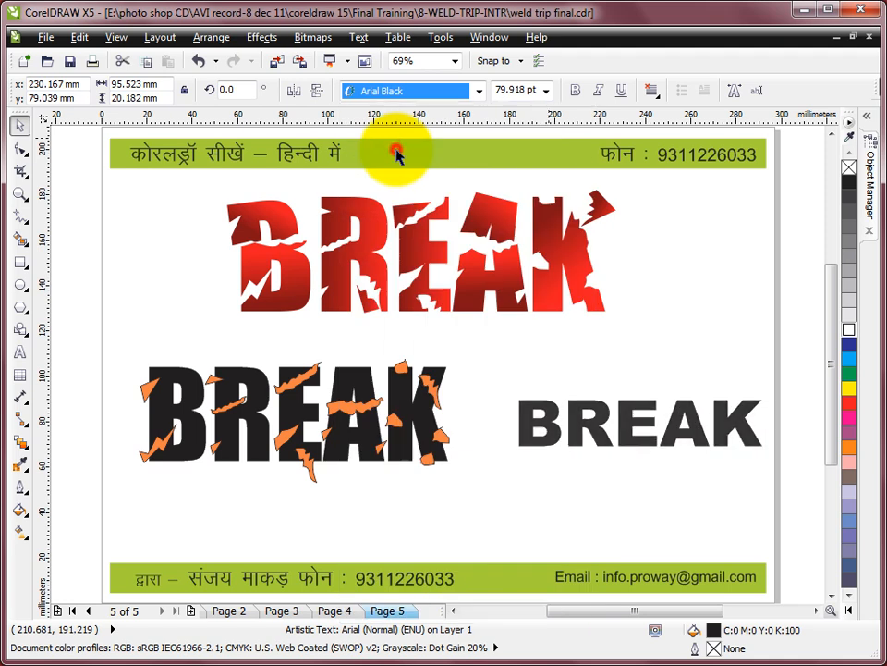
{"action": "left_click", "coordinate": [380, 91]}
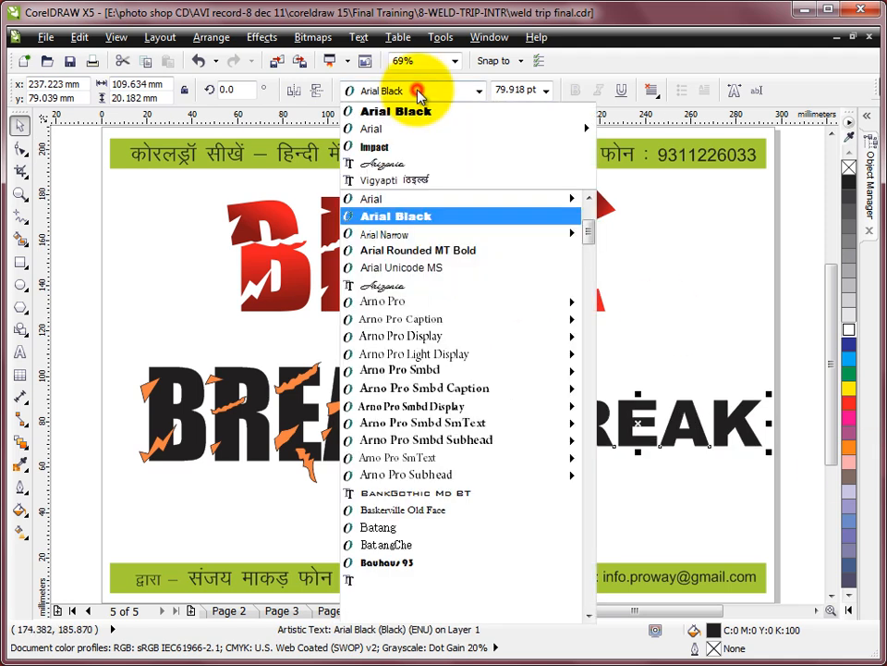
{"action": "left_click", "coordinate": [372, 153]}
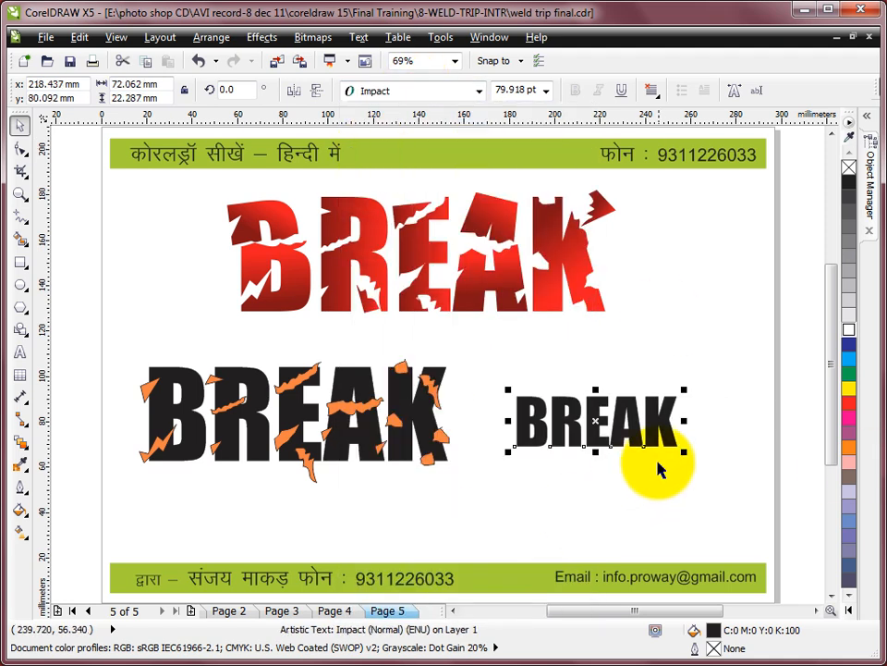
- Enlarge the BREAK text to about 139 pt and move it slightly down beside the black sample
{"action": "left_click_drag", "start_coordinate": [688, 391], "coordinate": [770, 317]}
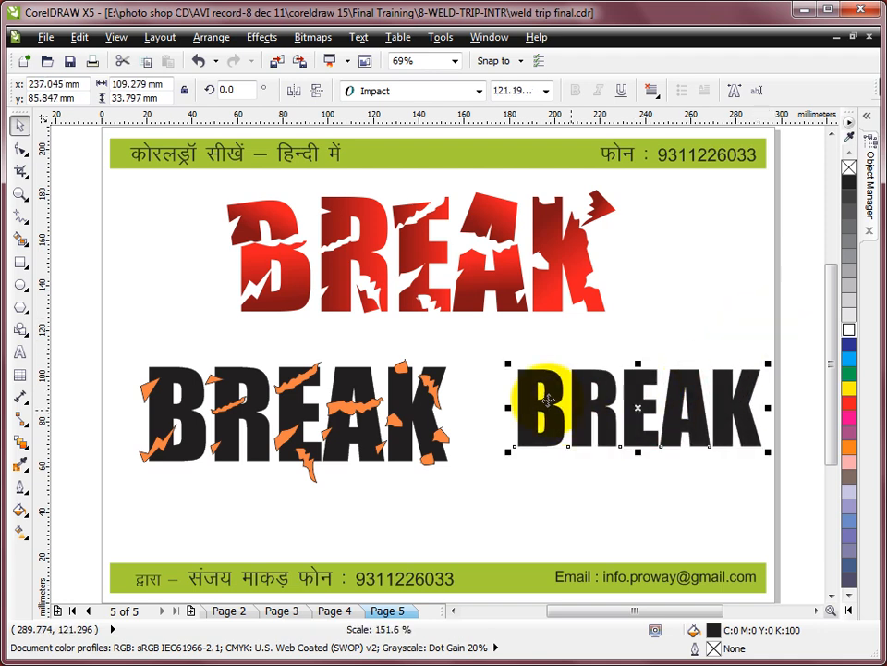
{"action": "left_click_drag", "start_coordinate": [509, 363], "coordinate": [471, 347]}
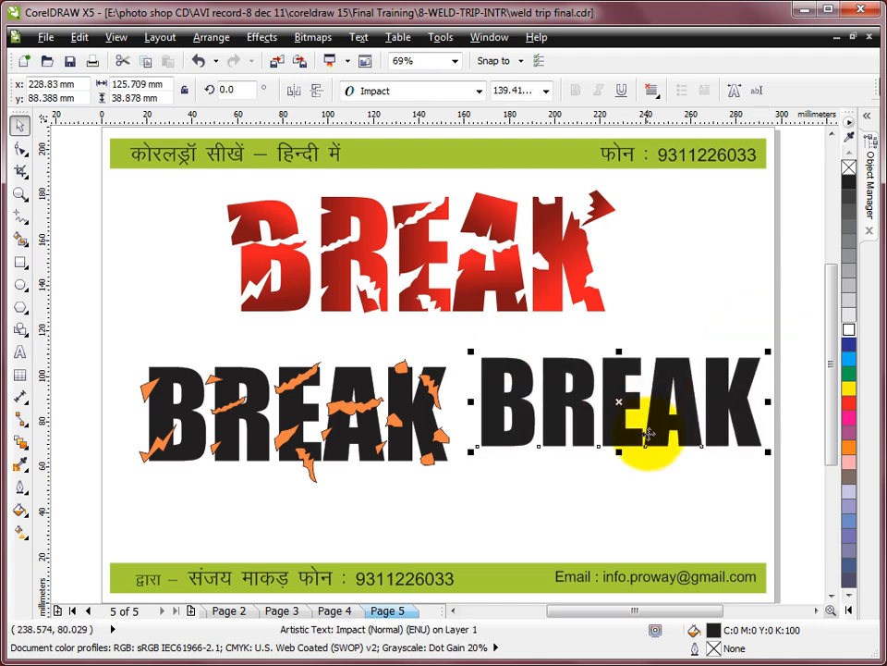
{"action": "left_click_drag", "start_coordinate": [620, 421], "coordinate": [619, 449]}
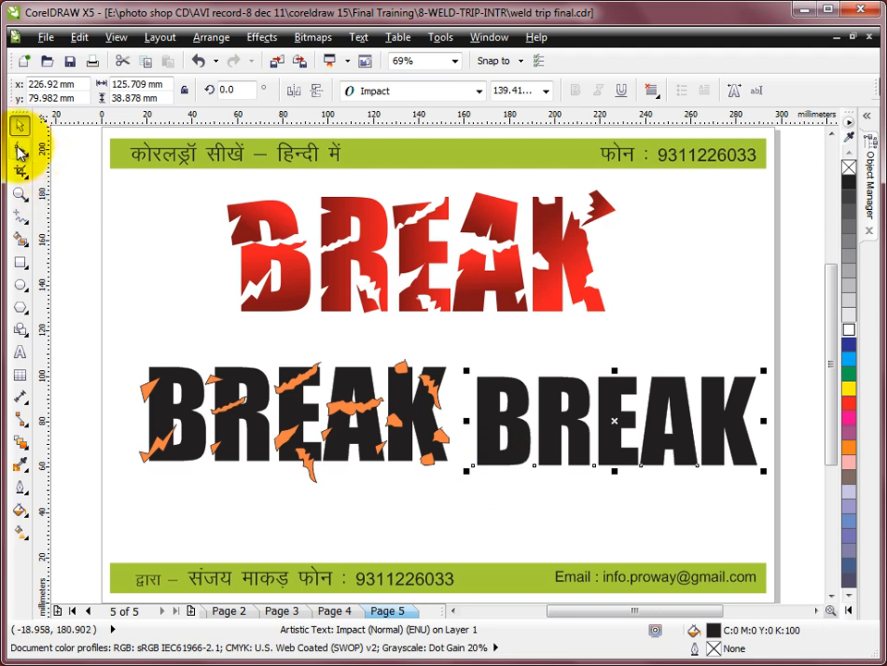
- Tighten the BREAK text's letter spacing slightly and enlarge the text to about 145 pt
{"action": "left_click", "coordinate": [20, 148]}
{"action": "mouse_move", "coordinate": [759, 469]}
{"action": "left_mouse_down"}
{"action": "mouse_move", "coordinate": [755, 475]}
{"action": "mouse_move", "coordinate": [760, 471]}
{"action": "left_mouse_up"}
{"action": "left_click", "coordinate": [20, 124]}
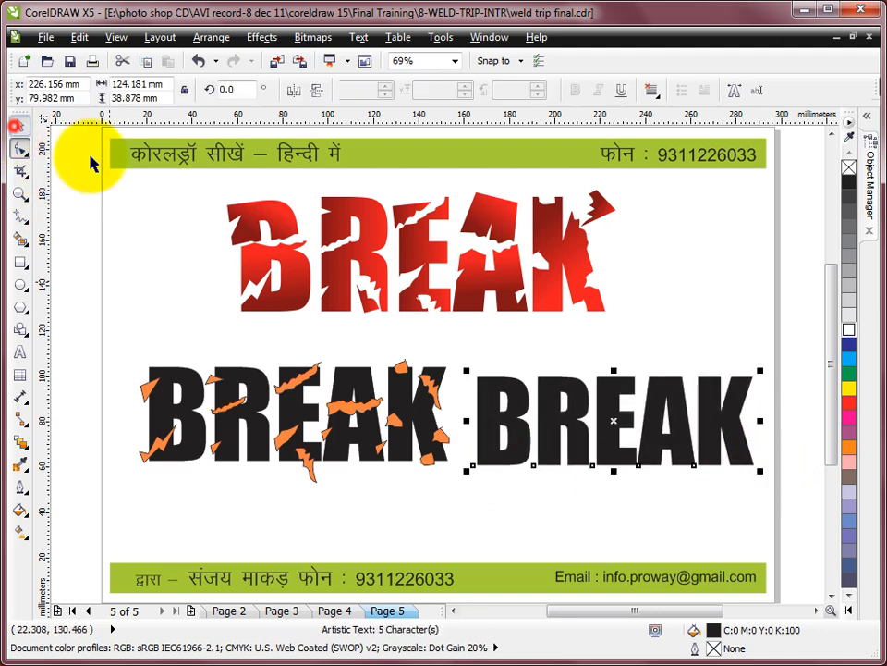
{"action": "left_click_drag", "start_coordinate": [752, 362], "coordinate": [772, 367]}
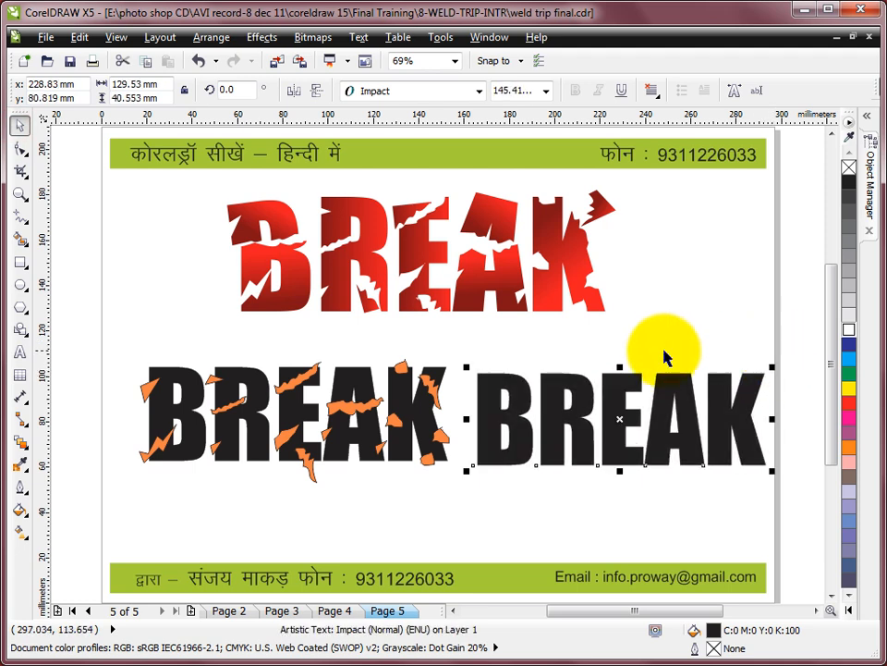
- Draw two closed jagged freehand shapes over the B's upper and lower left edges, about 15 × 20 mm and 13 × 9 mm, filled white
{"action": "left_click", "coordinate": [19, 192]}
{"action": "left_click_drag", "start_coordinate": [369, 296], "coordinate": [798, 515]}
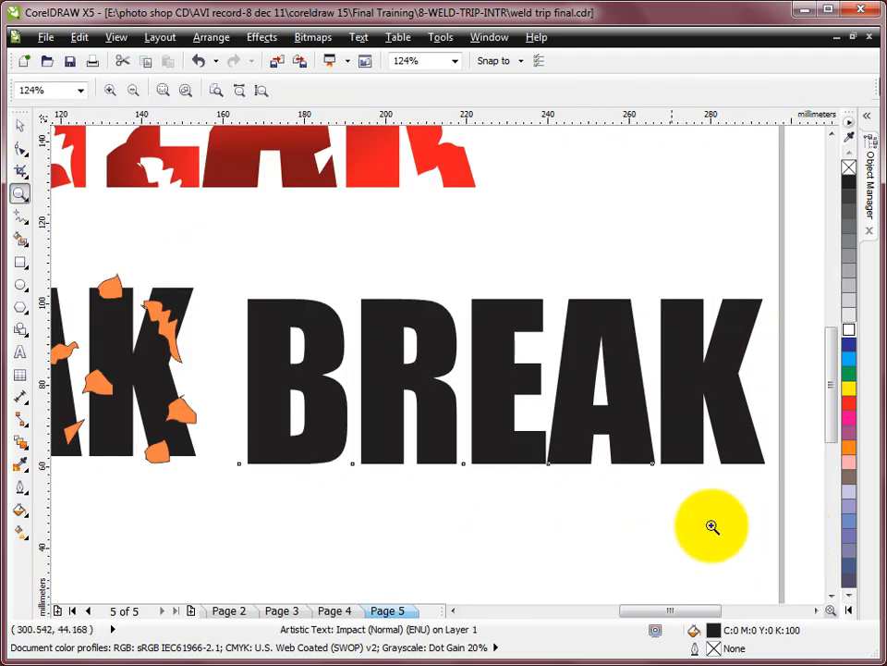
{"action": "left_click", "coordinate": [19, 124]}
{"action": "left_click", "coordinate": [603, 228]}
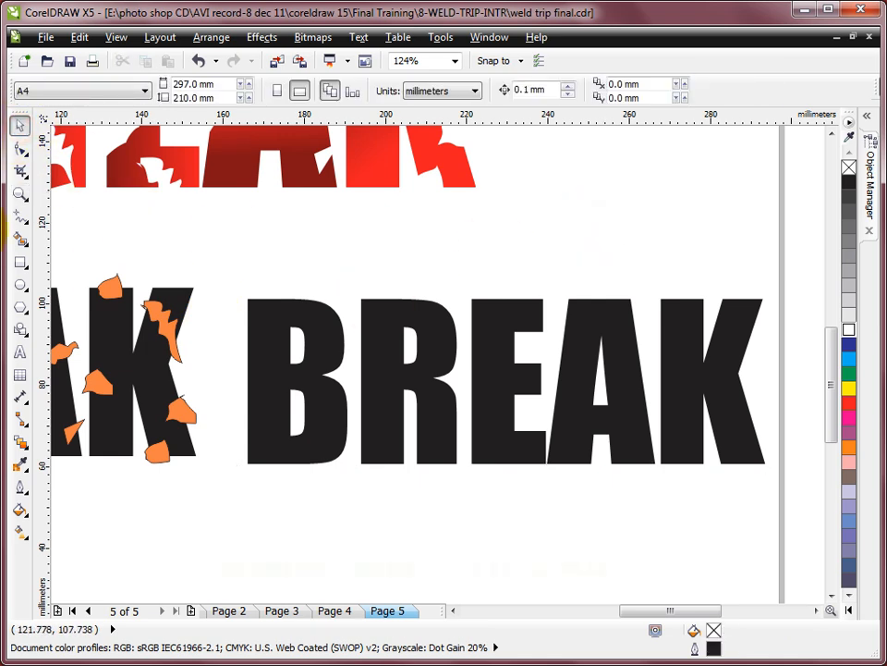
{"action": "left_click", "coordinate": [20, 215]}
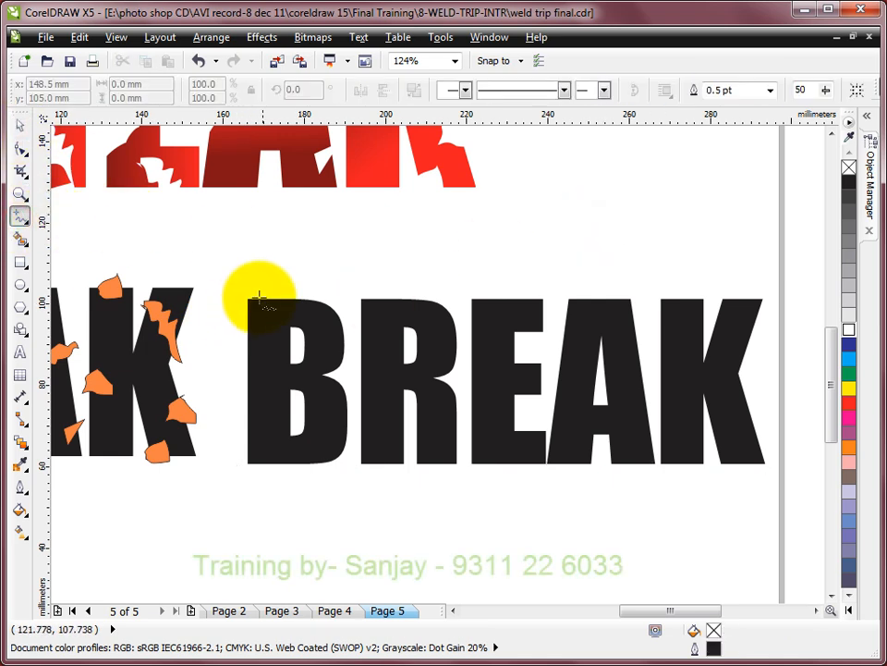
{"action": "mouse_move", "coordinate": [283, 279]}
{"action": "left_mouse_down"}
{"action": "mouse_move", "coordinate": [237, 360]}
{"action": "mouse_move", "coordinate": [291, 283]}
{"action": "mouse_move", "coordinate": [277, 265]}
{"action": "mouse_move", "coordinate": [279, 274]}
{"action": "left_mouse_up"}
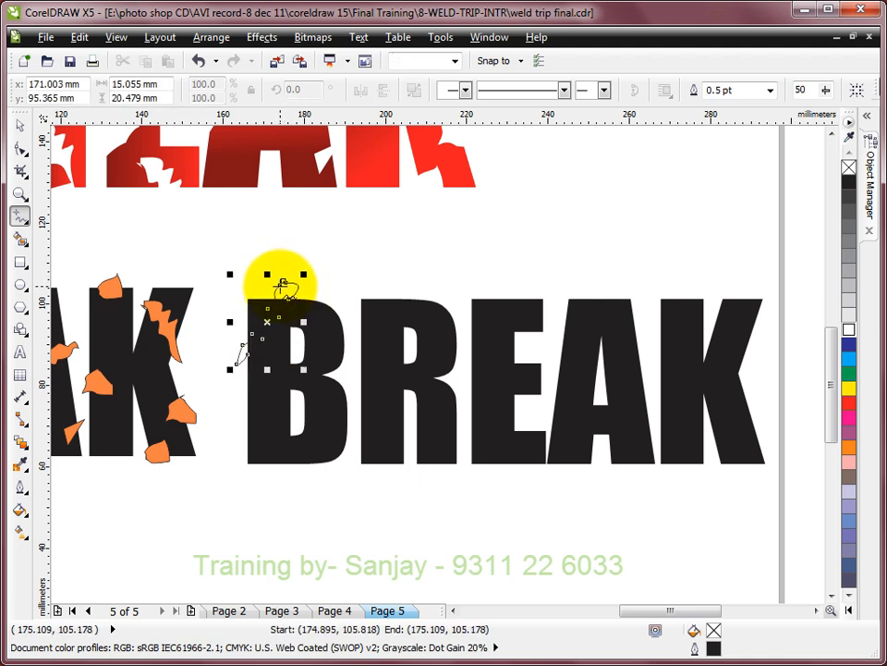
{"action": "left_click", "coordinate": [849, 329]}
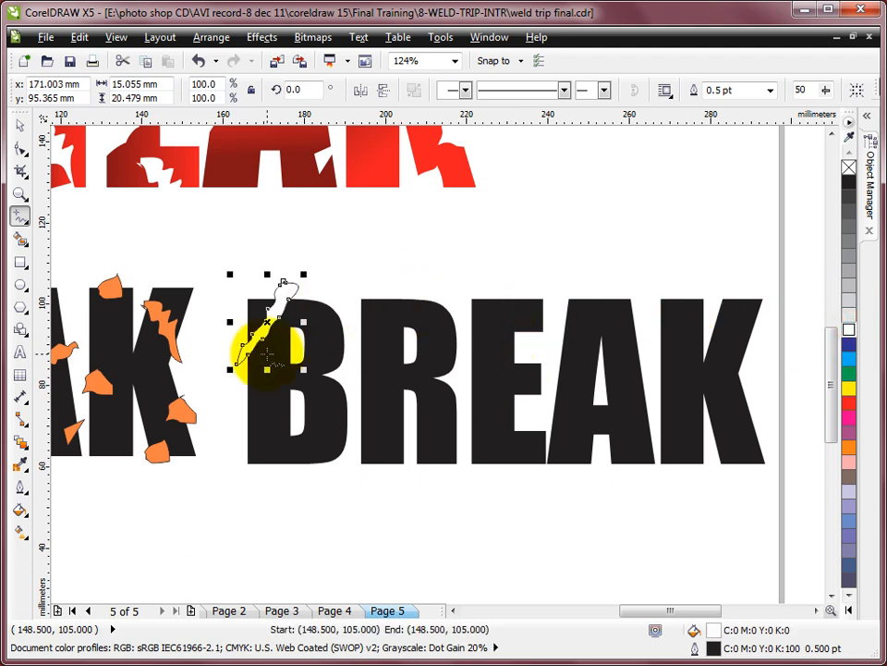
{"action": "mouse_move", "coordinate": [234, 421]}
{"action": "left_mouse_down"}
{"action": "mouse_move", "coordinate": [266, 417]}
{"action": "mouse_move", "coordinate": [273, 444]}
{"action": "mouse_move", "coordinate": [282, 439]}
{"action": "mouse_move", "coordinate": [275, 451]}
{"action": "mouse_move", "coordinate": [238, 454]}
{"action": "mouse_move", "coordinate": [226, 452]}
{"action": "mouse_move", "coordinate": [233, 420]}
{"action": "left_mouse_up"}
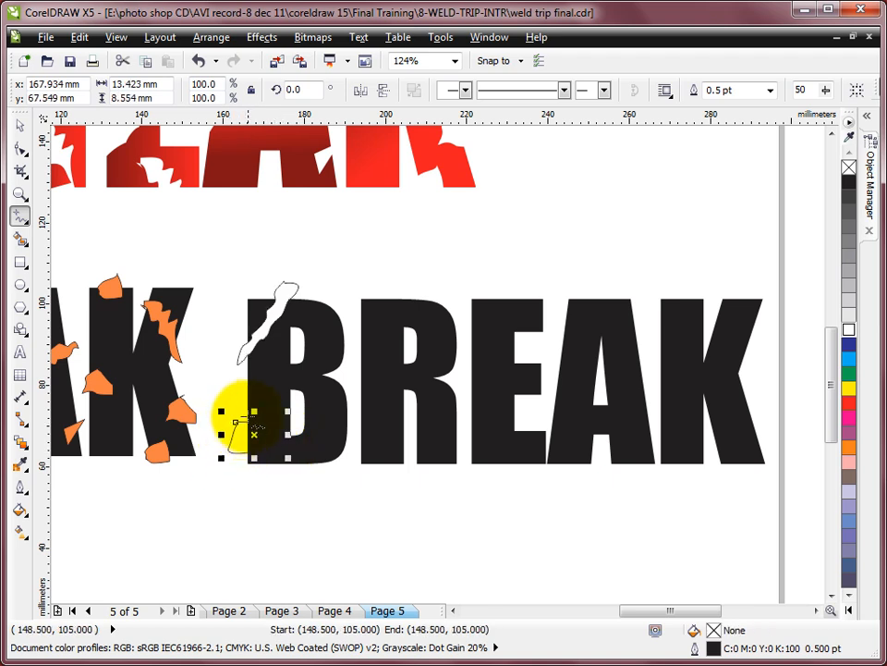
{"action": "left_click", "coordinate": [848, 329]}
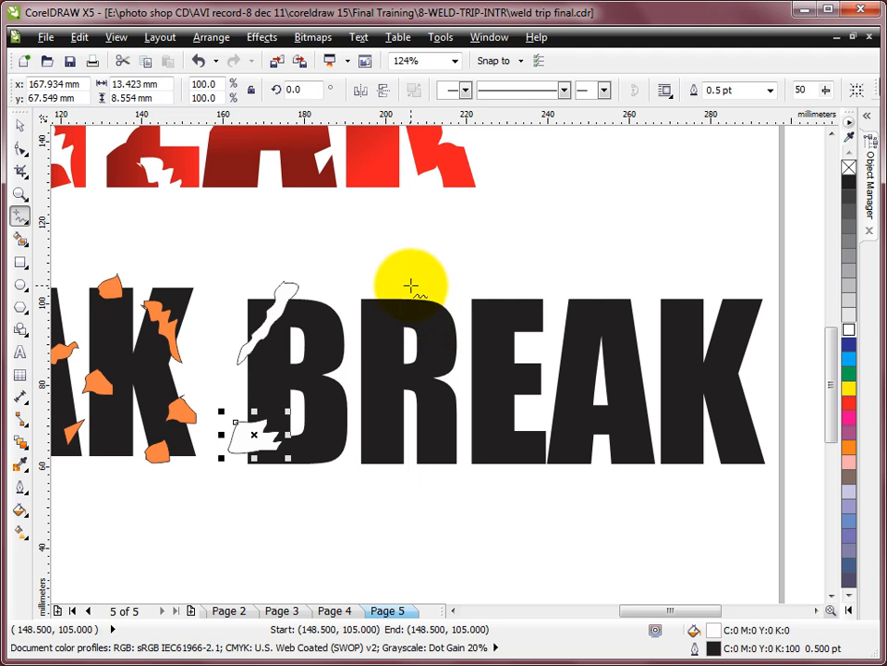
- Draw three closed freehand cracks across the R, about 16 × 6 mm, 11 × 14 mm and 29 × 19 mm, filled white
{"action": "mouse_move", "coordinate": [344, 339]}
{"action": "left_mouse_down"}
{"action": "mouse_move", "coordinate": [411, 338]}
{"action": "mouse_move", "coordinate": [345, 340]}
{"action": "left_mouse_up"}
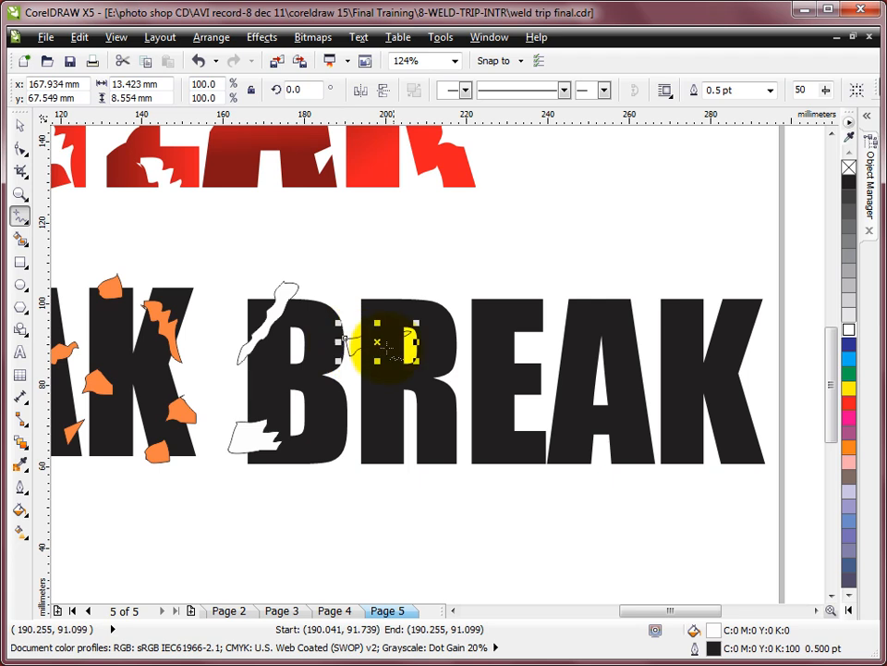
{"action": "left_click", "coordinate": [848, 329]}
{"action": "mouse_move", "coordinate": [443, 289]}
{"action": "left_mouse_down"}
{"action": "mouse_move", "coordinate": [413, 343]}
{"action": "mouse_move", "coordinate": [448, 296]}
{"action": "mouse_move", "coordinate": [440, 297]}
{"action": "left_mouse_up"}
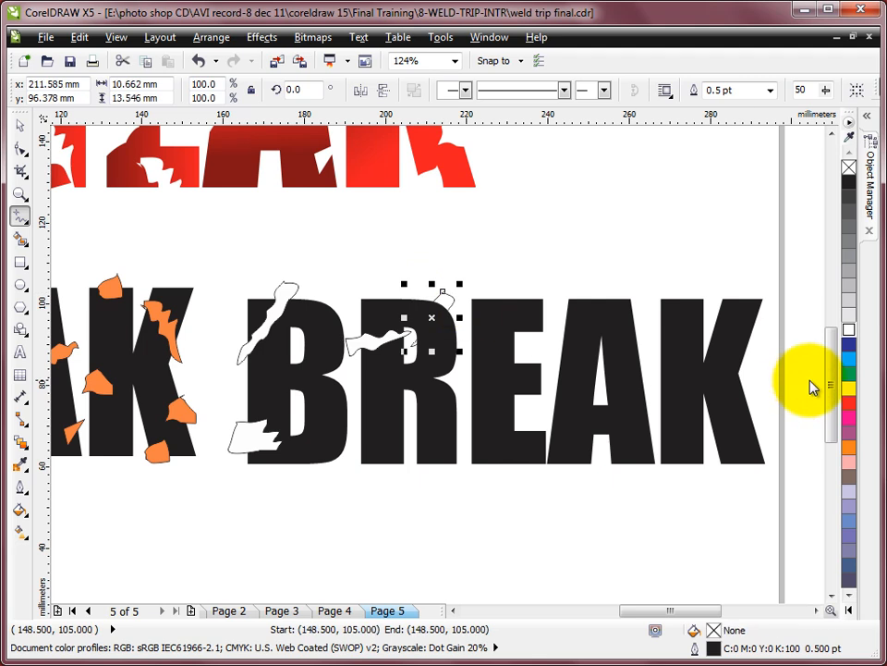
{"action": "left_click", "coordinate": [849, 330]}
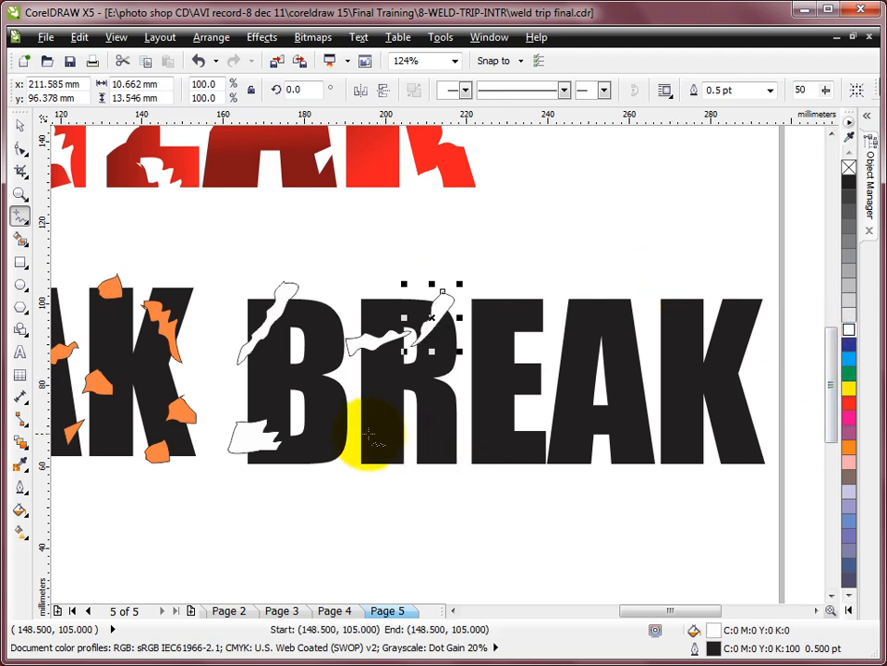
{"action": "left_click_drag", "start_coordinate": [350, 426], "coordinate": [403, 408]}
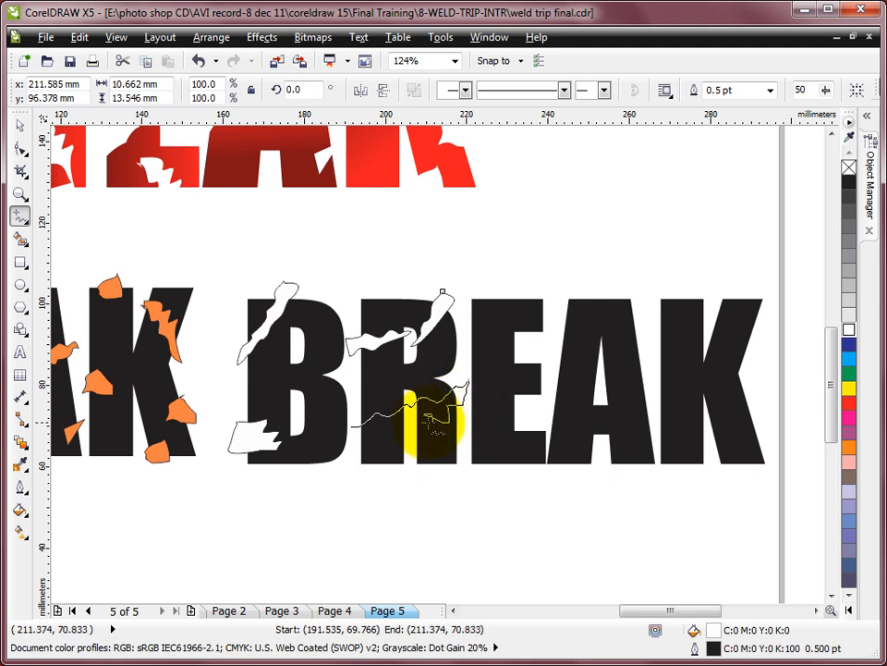
{"action": "mouse_move", "coordinate": [389, 432]}
{"action": "left_mouse_down"}
{"action": "mouse_move", "coordinate": [352, 457]}
{"action": "mouse_move", "coordinate": [352, 427]}
{"action": "left_mouse_up"}
{"action": "left_click", "coordinate": [849, 330]}
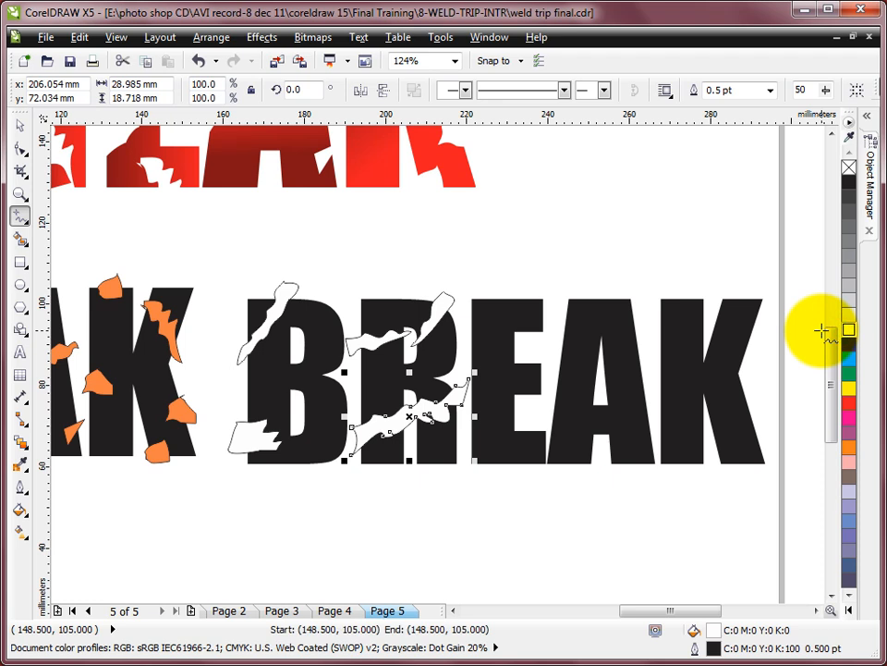
- Draw white-filled freehand cracks, one about 8 × 13 mm over the E's top and one about 25 × 16 mm diagonally across the A
{"action": "mouse_move", "coordinate": [499, 290]}
{"action": "left_mouse_down"}
{"action": "mouse_move", "coordinate": [509, 341]}
{"action": "mouse_move", "coordinate": [536, 345]}
{"action": "mouse_move", "coordinate": [500, 292]}
{"action": "left_mouse_up"}
{"action": "left_click", "coordinate": [848, 330]}
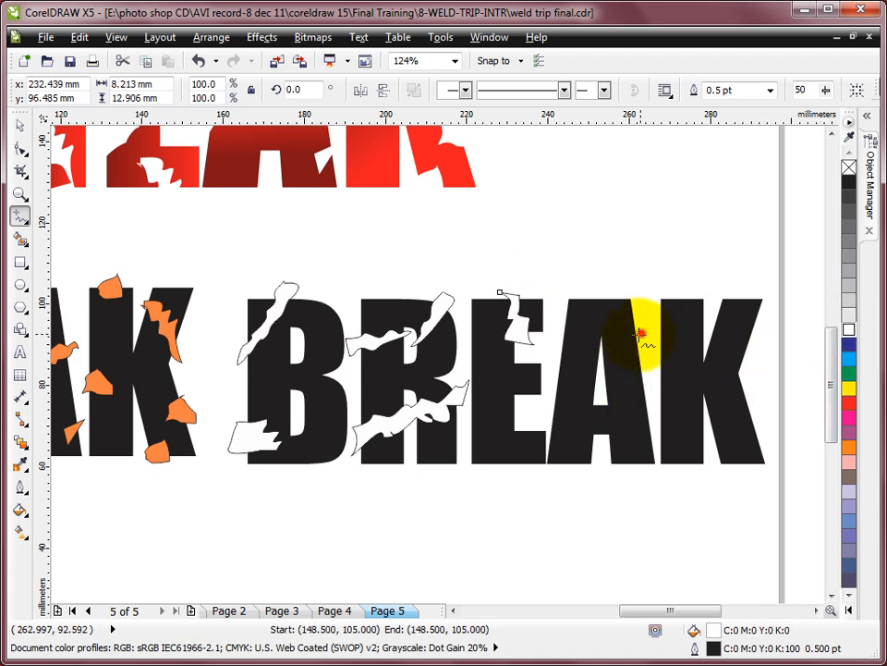
{"action": "left_click_drag", "start_coordinate": [641, 334], "coordinate": [611, 353]}
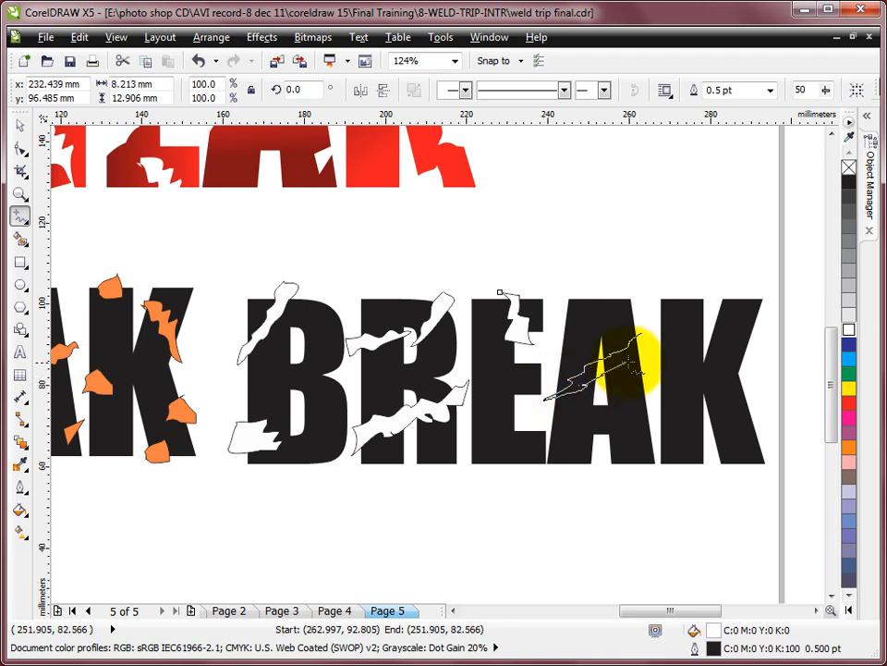
{"action": "left_click_drag", "start_coordinate": [640, 335], "coordinate": [641, 333]}
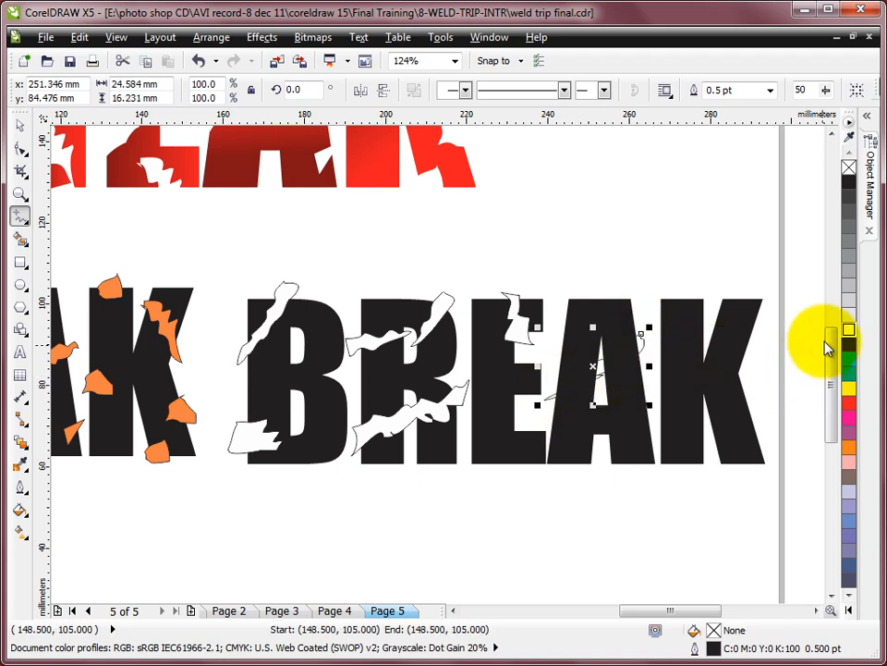
{"action": "left_click", "coordinate": [849, 330]}
{"action": "left_click", "coordinate": [710, 366]}
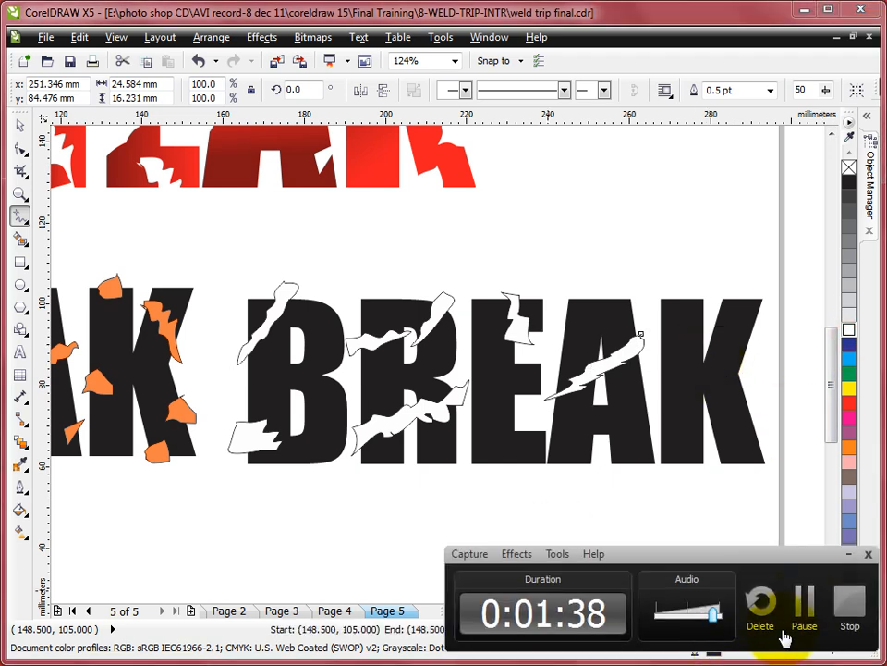
- Draw two white-filled freehand cracks over the K's vertical stem, about 15 × 12 mm near its top and 12 × 9 mm lower down
{"action": "left_click", "coordinate": [805, 597]}
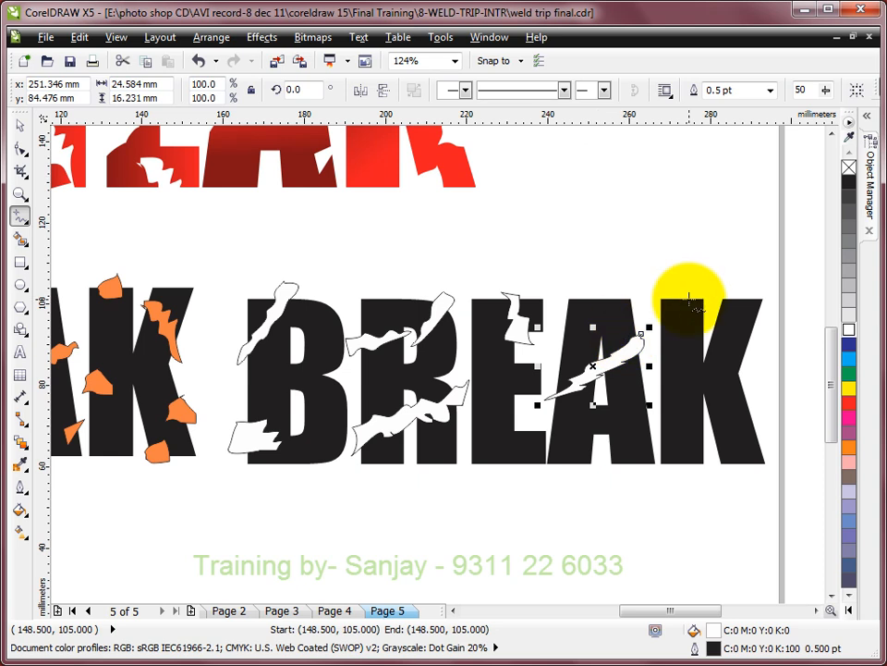
{"action": "mouse_move", "coordinate": [650, 305]}
{"action": "left_mouse_down"}
{"action": "mouse_move", "coordinate": [692, 343]}
{"action": "mouse_move", "coordinate": [715, 347]}
{"action": "mouse_move", "coordinate": [651, 306]}
{"action": "left_mouse_up"}
{"action": "left_click", "coordinate": [849, 330]}
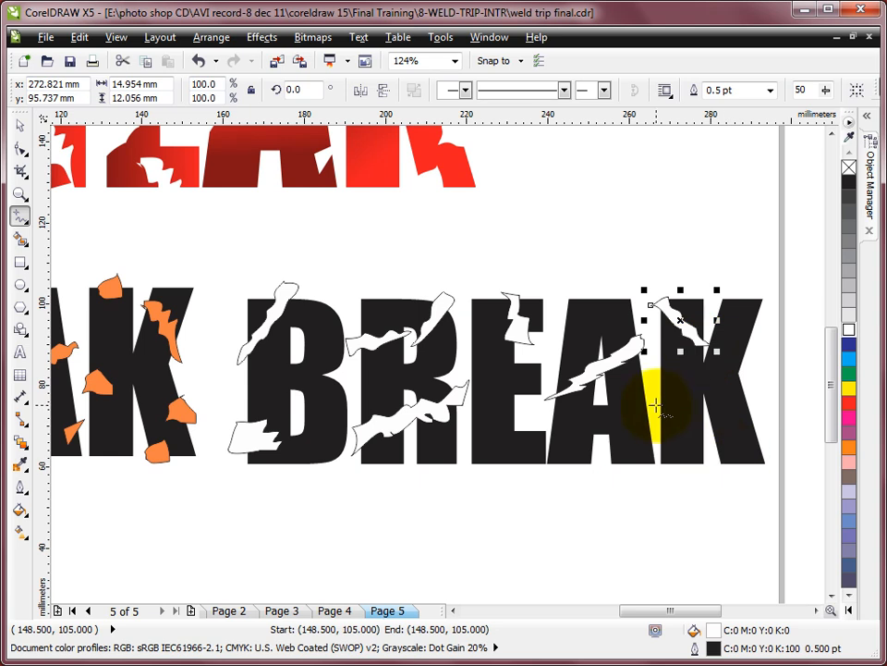
{"action": "left_click_drag", "start_coordinate": [658, 406], "coordinate": [703, 441]}
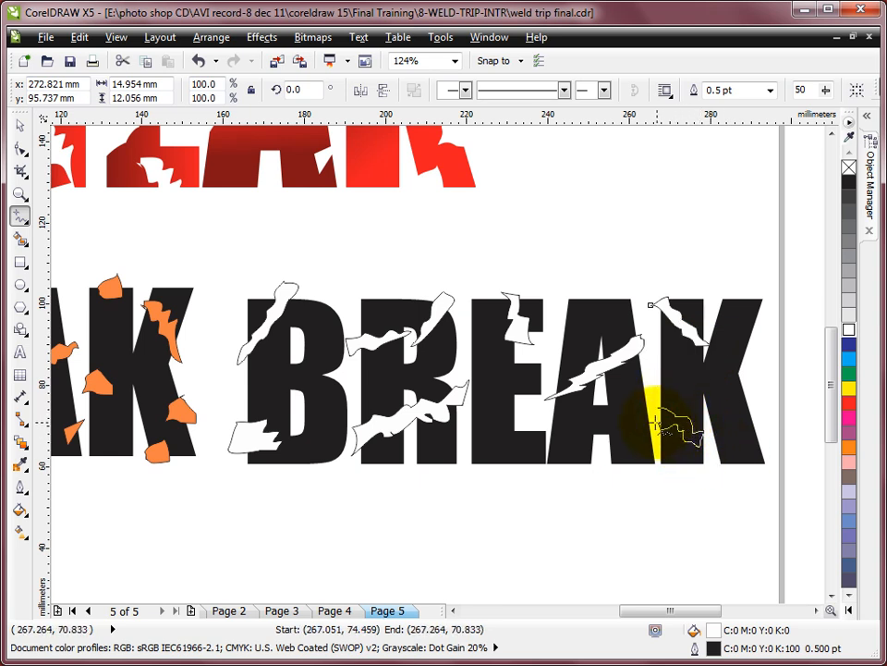
{"action": "left_click_drag", "start_coordinate": [661, 411], "coordinate": [658, 409]}
{"action": "left_click", "coordinate": [849, 329]}
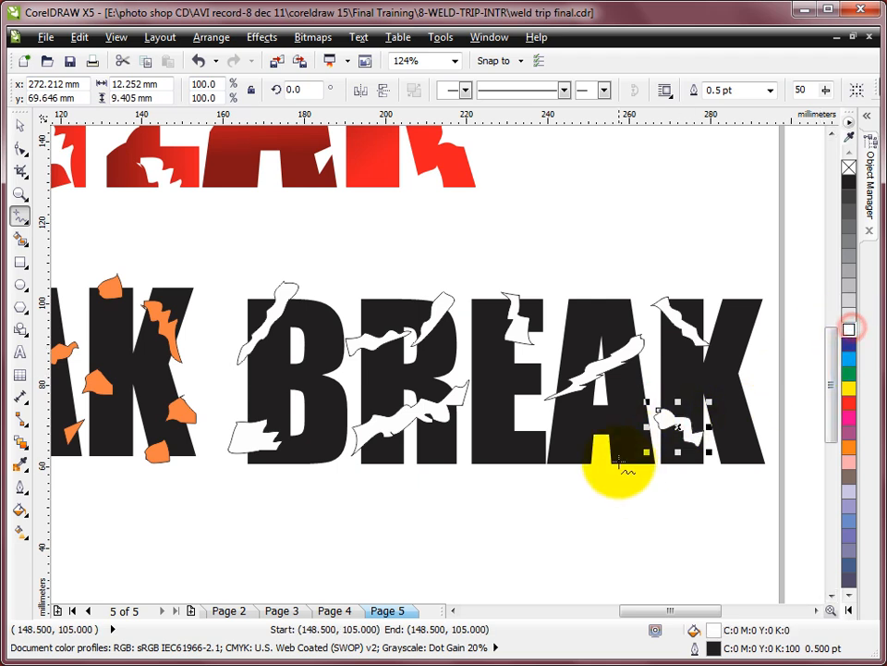
{"action": "mouse_move", "coordinate": [569, 441]}
{"action": "left_mouse_down"}
{"action": "mouse_move", "coordinate": [549, 476]}
{"action": "mouse_move", "coordinate": [578, 486]}
{"action": "mouse_move", "coordinate": [569, 442]}
{"action": "left_mouse_up"}
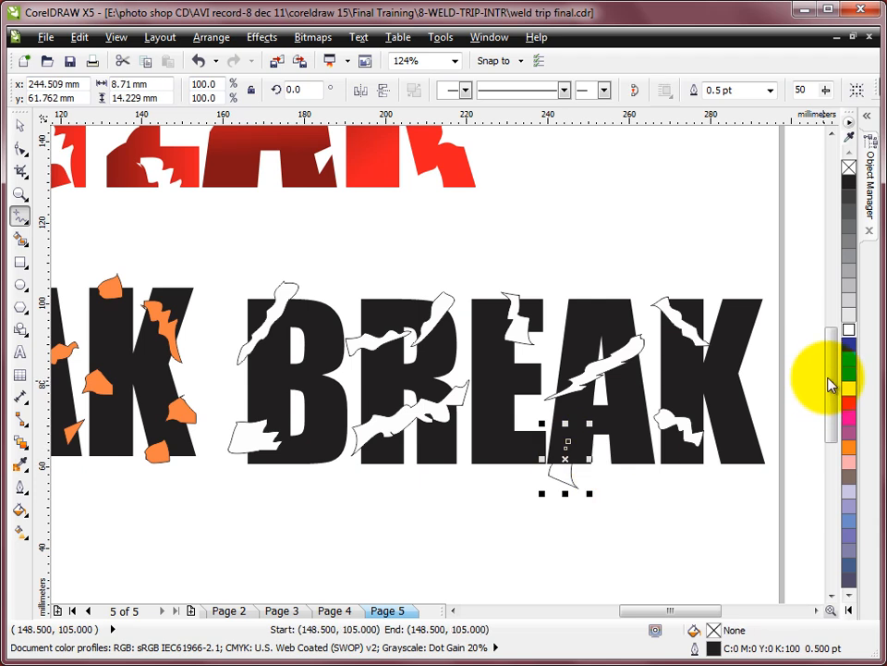
{"action": "left_click", "coordinate": [846, 330]}
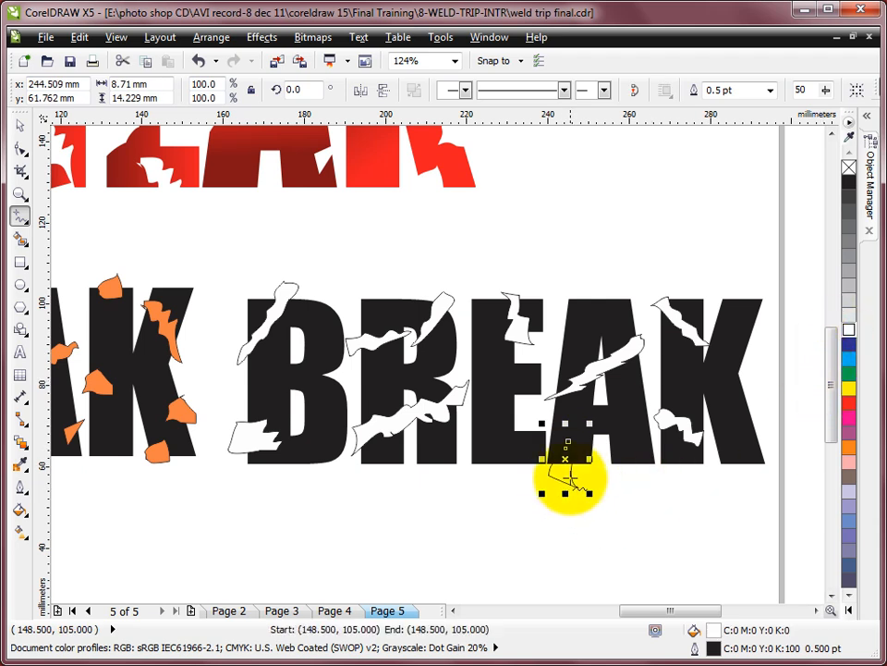
{"action": "key", "text": "Delete"}
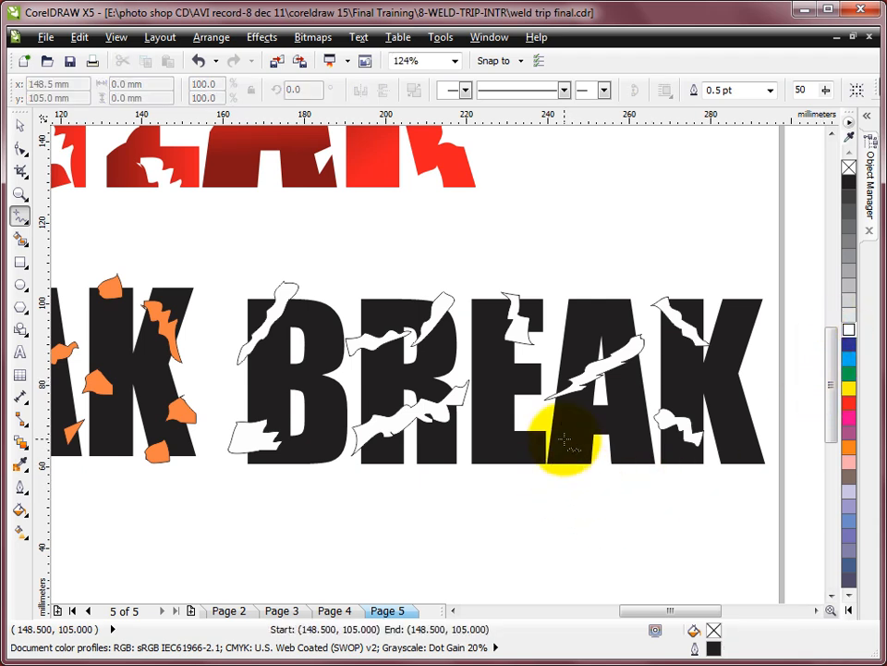
- Draw a white-filled freehand crack about 10 × 14 mm at the A's left foot and a wedge about 12 × 10 mm on the K's lower leg
{"action": "mouse_move", "coordinate": [570, 432]}
{"action": "left_mouse_down"}
{"action": "mouse_move", "coordinate": [560, 472]}
{"action": "mouse_move", "coordinate": [541, 487]}
{"action": "mouse_move", "coordinate": [565, 475]}
{"action": "mouse_move", "coordinate": [569, 427]}
{"action": "left_mouse_up"}
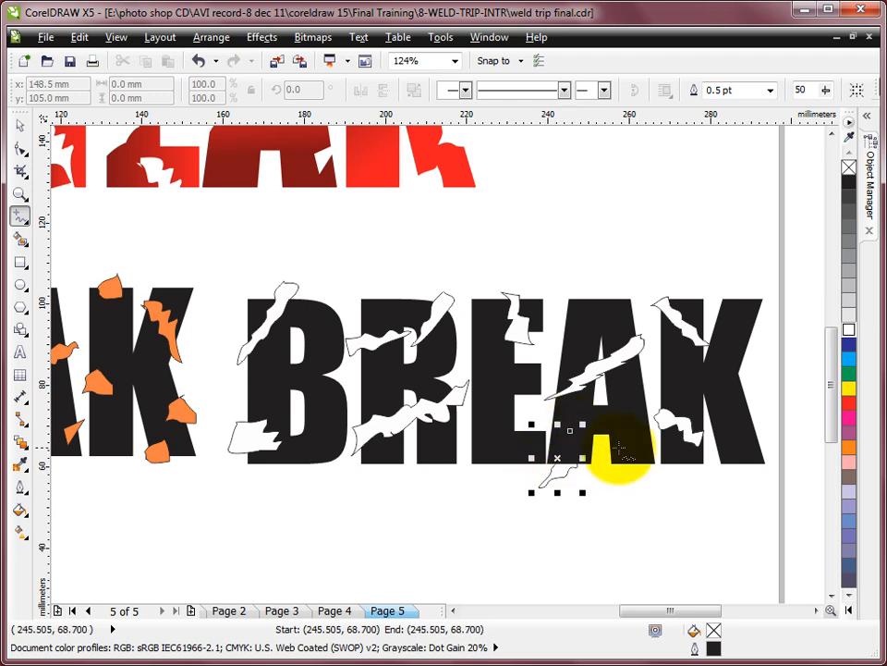
{"action": "left_click", "coordinate": [855, 331]}
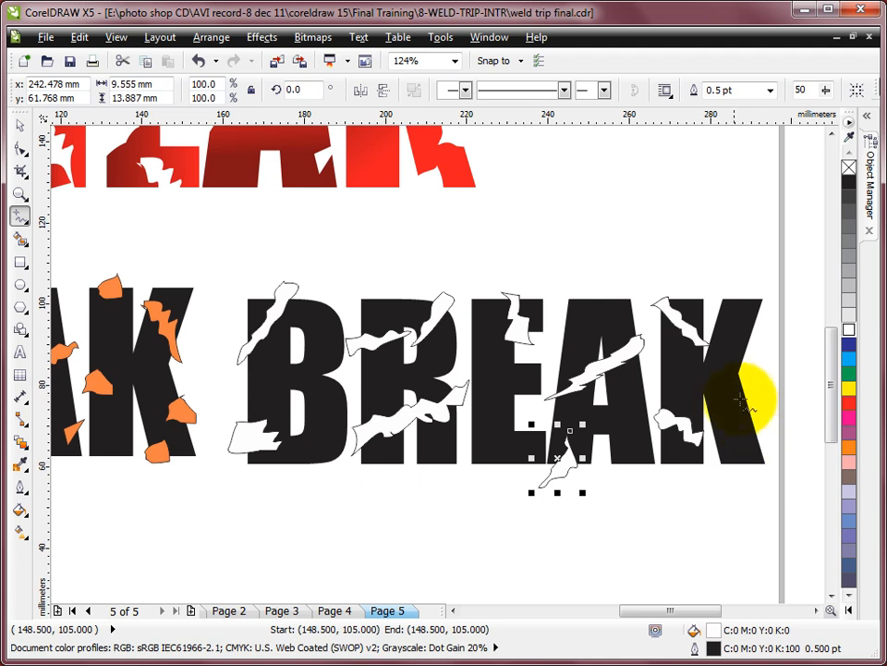
{"action": "mouse_move", "coordinate": [721, 416]}
{"action": "left_mouse_down"}
{"action": "mouse_move", "coordinate": [760, 380]}
{"action": "mouse_move", "coordinate": [767, 426]}
{"action": "mouse_move", "coordinate": [723, 417]}
{"action": "left_mouse_up"}
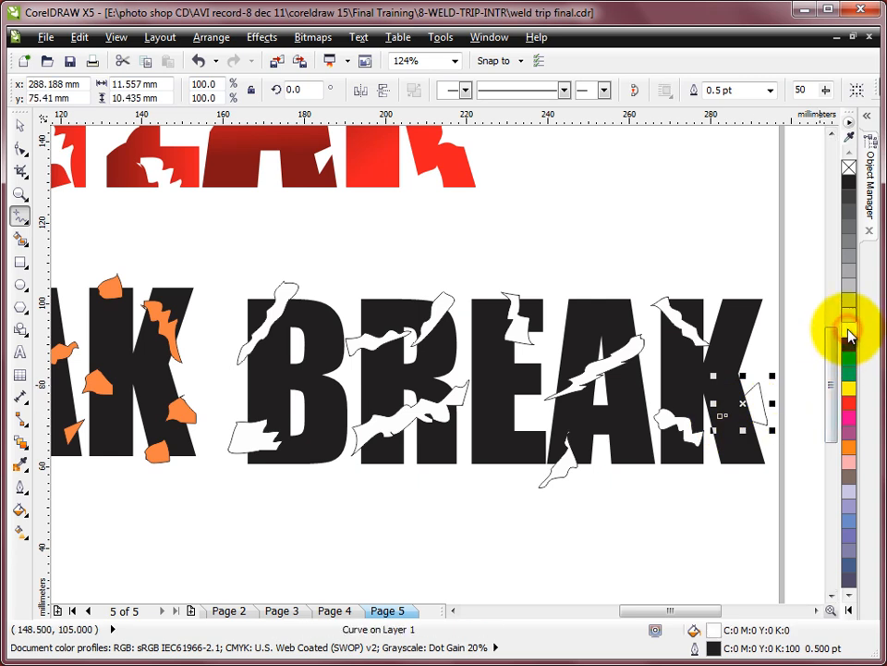
{"action": "left_click", "coordinate": [850, 330]}
- Close the open wedge curve on the K's lower leg by joining its end nodes so its white fill applies
{"action": "left_click", "coordinate": [738, 424]}
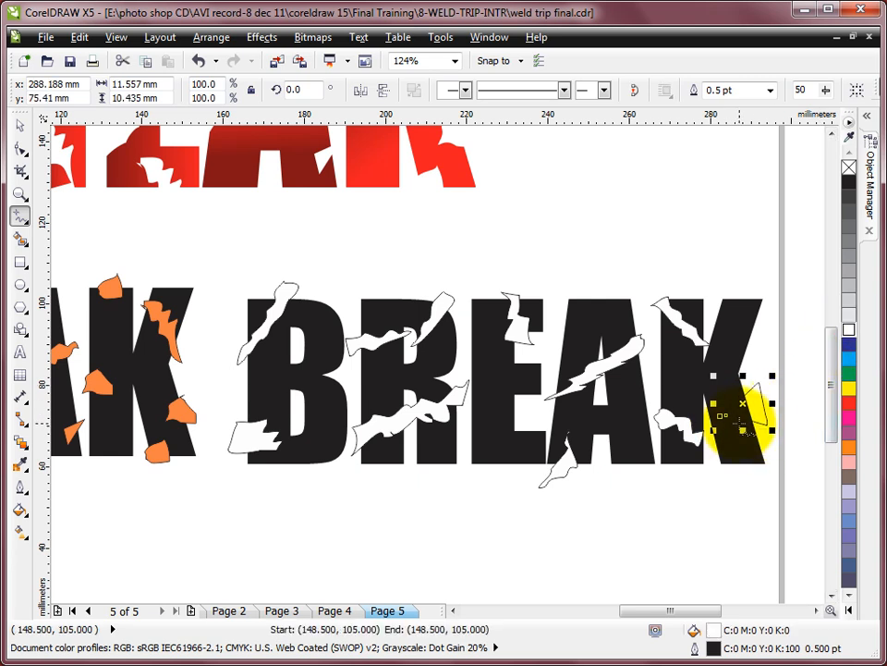
{"action": "key", "text": "F2"}
{"action": "left_click_drag", "start_coordinate": [683, 366], "coordinate": [802, 478]}
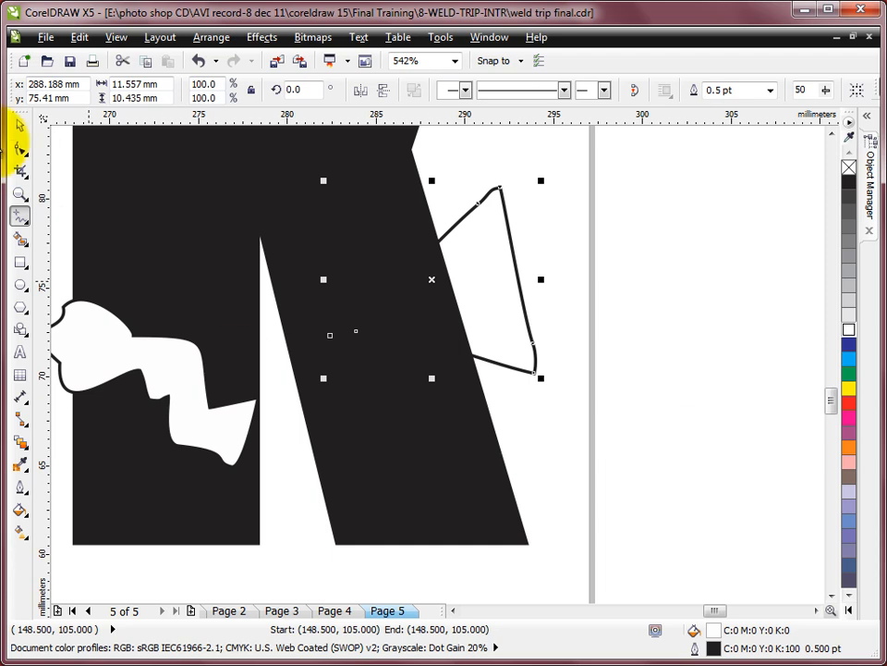
{"action": "left_click", "coordinate": [20, 148]}
{"action": "left_click_drag", "start_coordinate": [290, 296], "coordinate": [374, 361]}
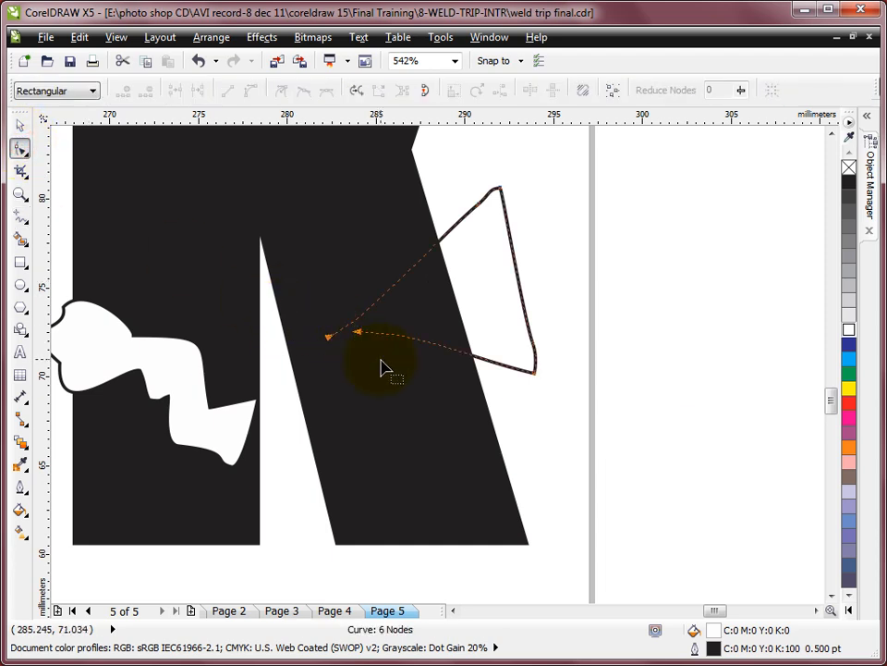
{"action": "left_click", "coordinate": [426, 95]}
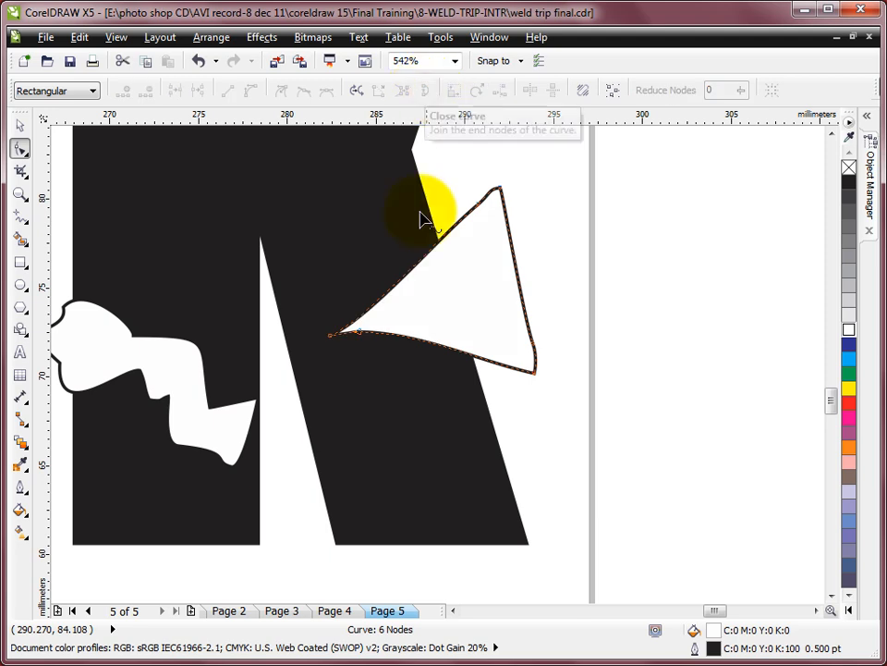
{"action": "left_click", "coordinate": [21, 129]}
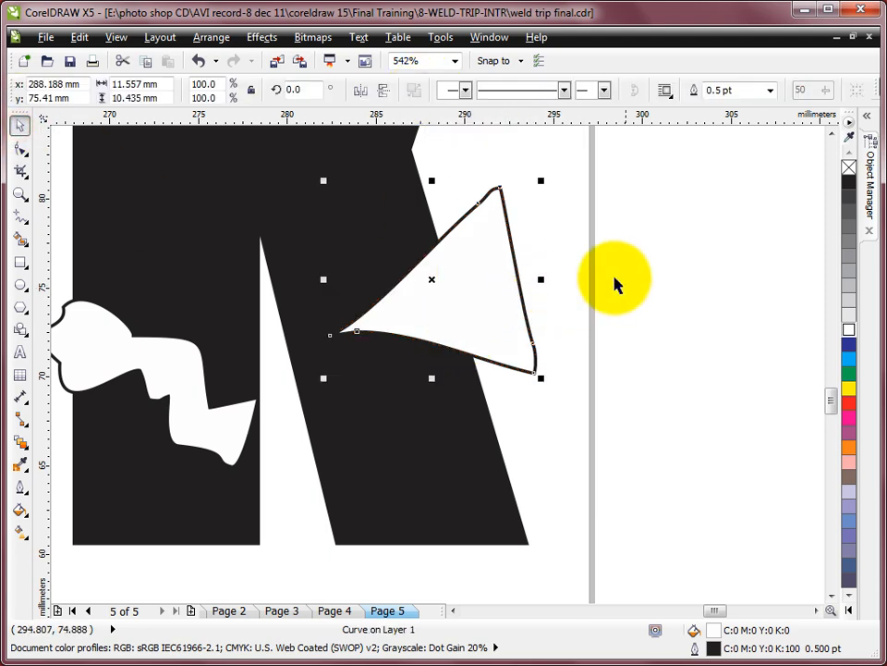
{"action": "scroll", "coordinate": [614, 281], "scroll_direction": "down", "scroll_amount": 3}
{"action": "scroll", "coordinate": [614, 268], "scroll_direction": "down", "scroll_amount": 3}
{"action": "left_click_drag", "start_coordinate": [328, 189], "coordinate": [640, 345]}
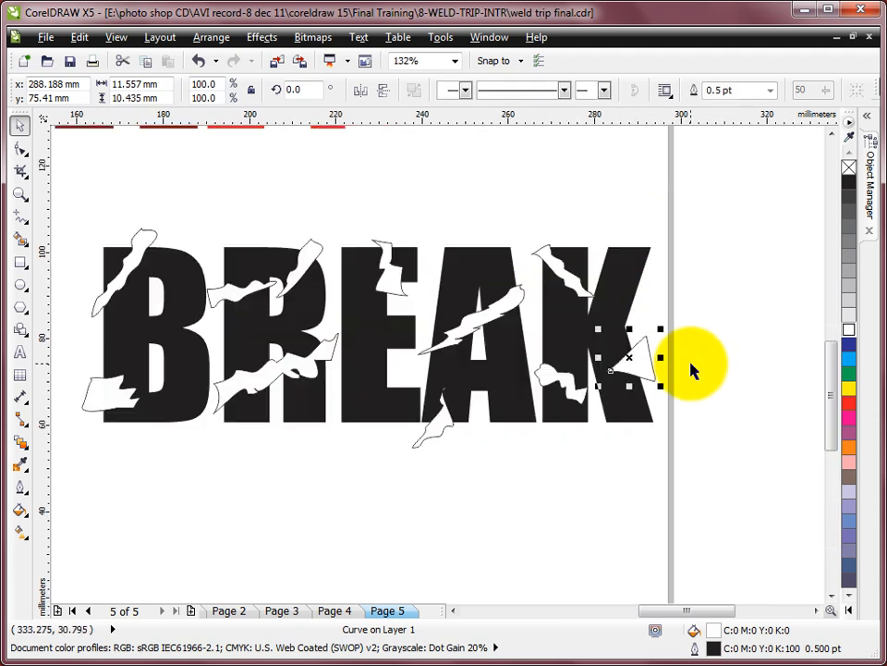
{"action": "left_click", "coordinate": [723, 262]}
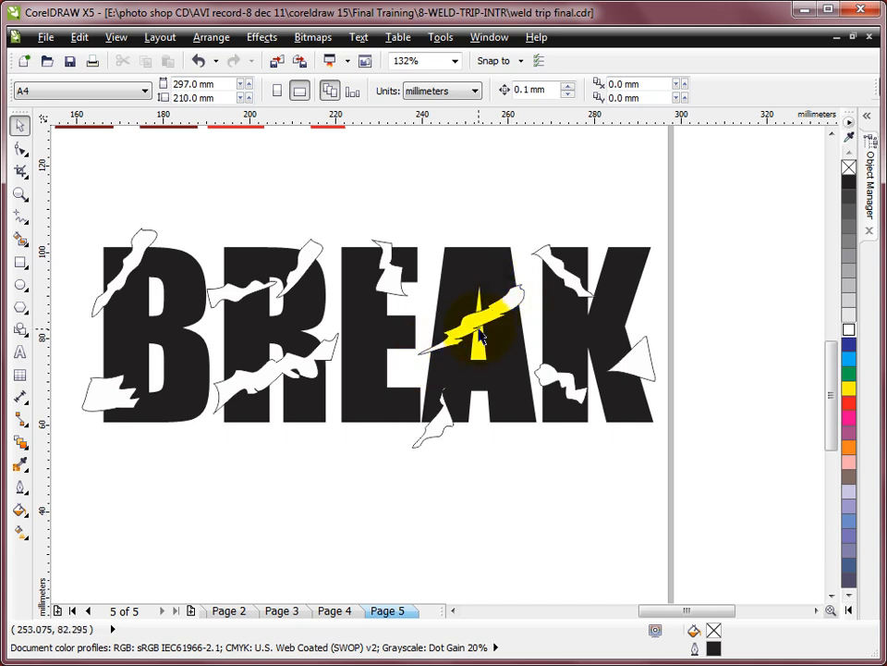
- Place copies of existing cracks on the E's lower left, around the B, over the A's top and on the K's right side, rotating some
{"action": "left_click_drag", "start_coordinate": [565, 267], "coordinate": [360, 407]}
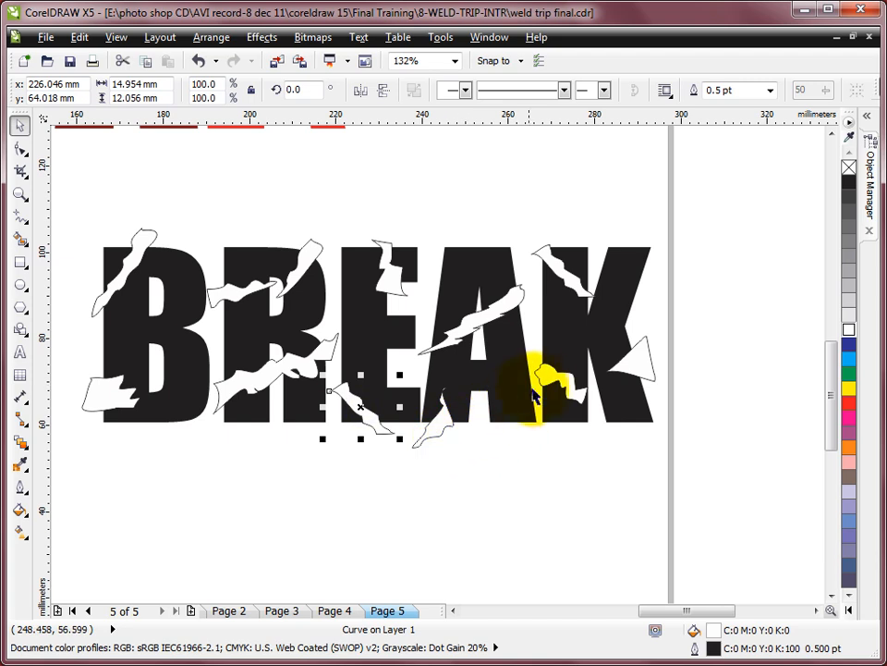
{"action": "left_click", "coordinate": [561, 383]}
{"action": "left_click_drag", "start_coordinate": [561, 384], "coordinate": [192, 420]}
{"action": "left_click", "coordinate": [567, 277]}
{"action": "left_click", "coordinate": [116, 351]}
{"action": "left_click", "coordinate": [174, 422]}
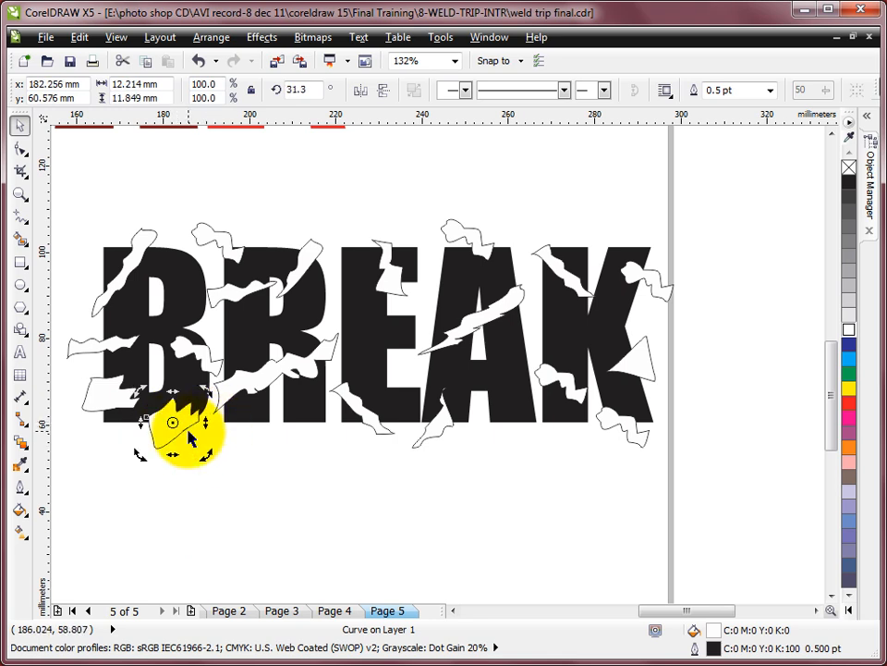
{"action": "left_click", "coordinate": [486, 197]}
- Group all the crack shapes over the black BREAK text, leaving the text itself out of the group
{"action": "left_click_drag", "start_coordinate": [58, 175], "coordinate": [730, 505]}
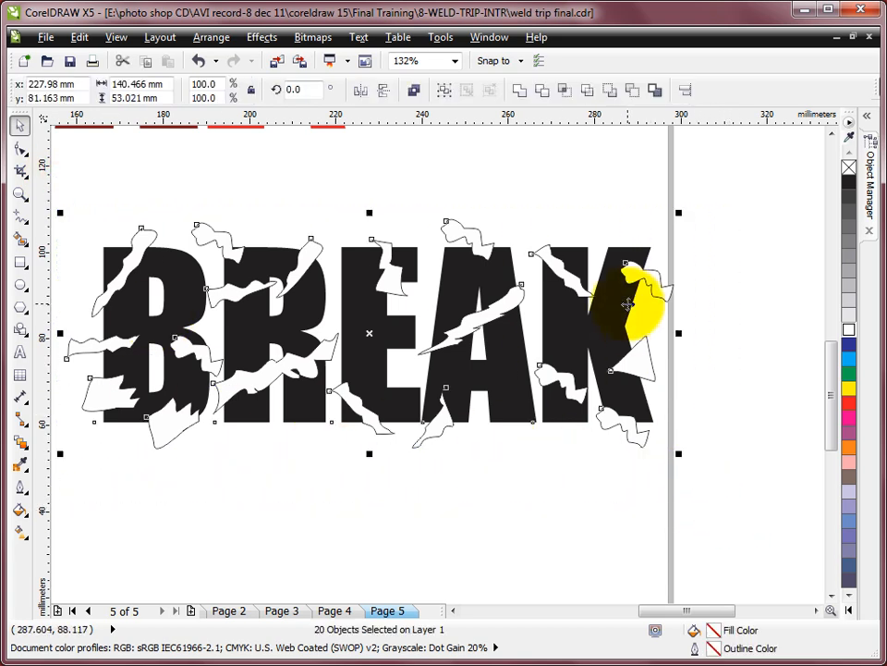
{"action": "left_click", "coordinate": [612, 255], "text": "shift"}
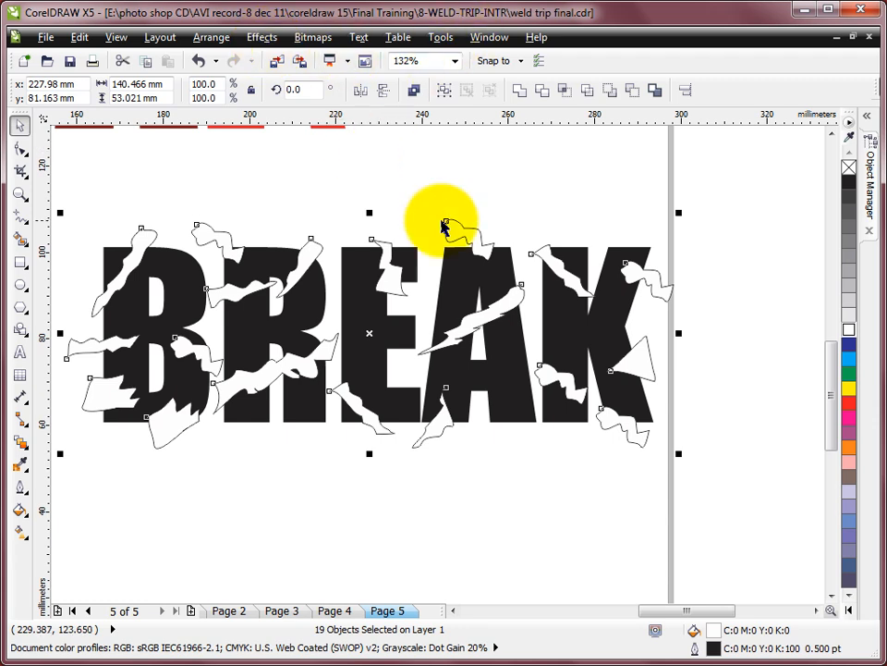
{"action": "key", "text": "ctrl+g"}
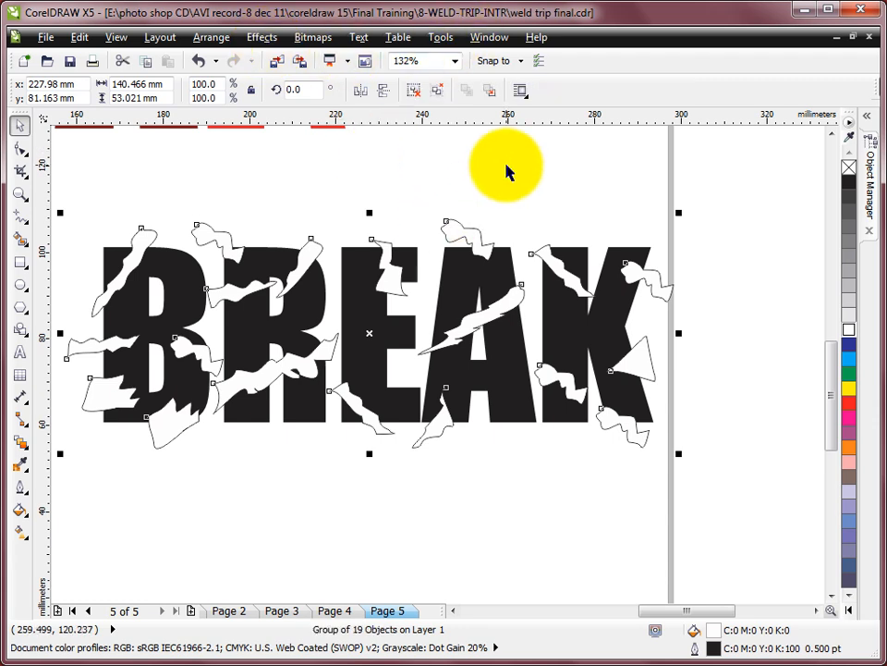
{"action": "left_click_drag", "start_coordinate": [475, 234], "coordinate": [592, 189]}
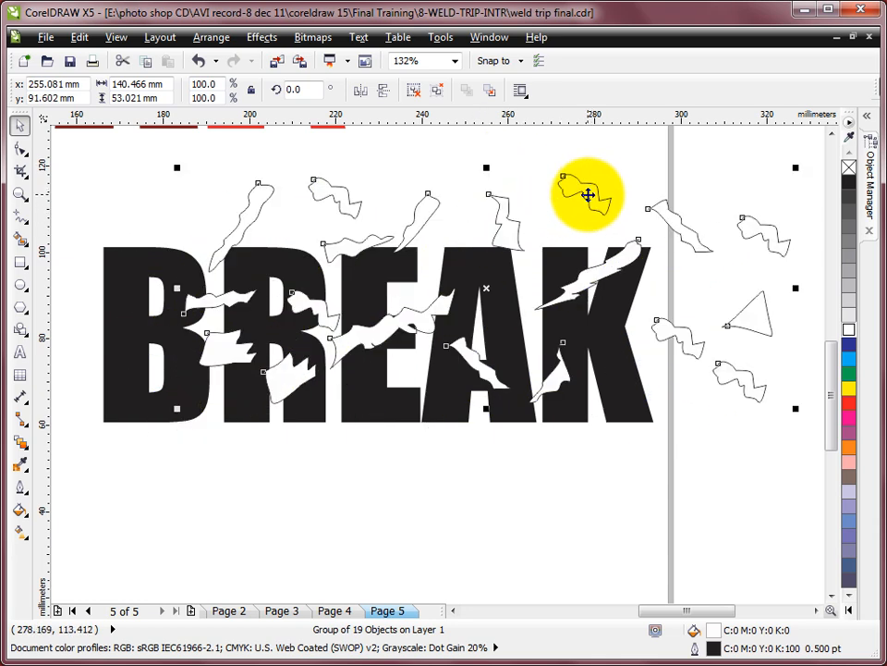
{"action": "key", "text": "ctrl+z"}
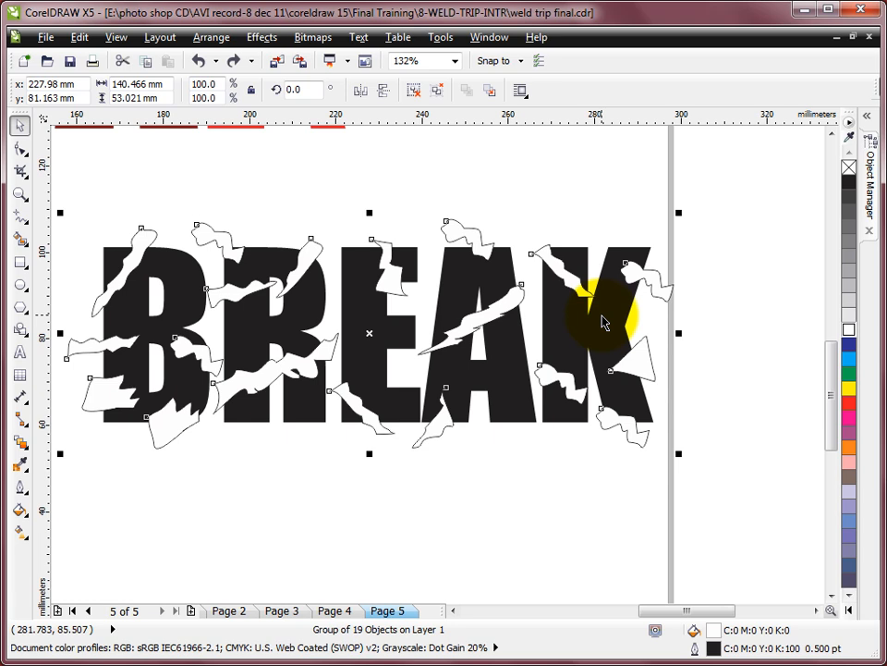
- Trim the black BREAK text with the grouped crack shapes
{"action": "left_click", "coordinate": [600, 328], "text": "shift"}
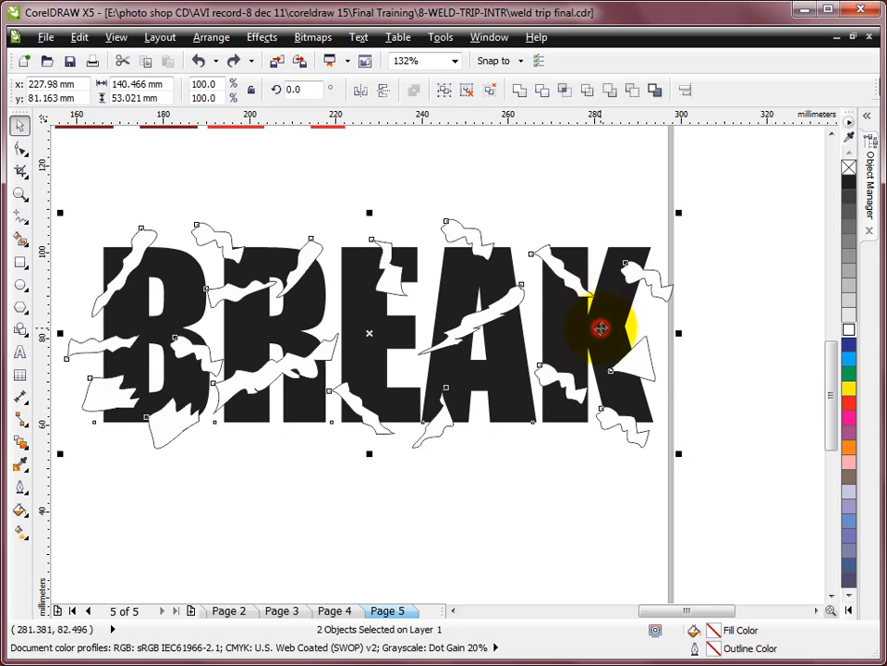
{"action": "left_click", "coordinate": [542, 90]}
{"action": "left_click", "coordinate": [591, 184]}
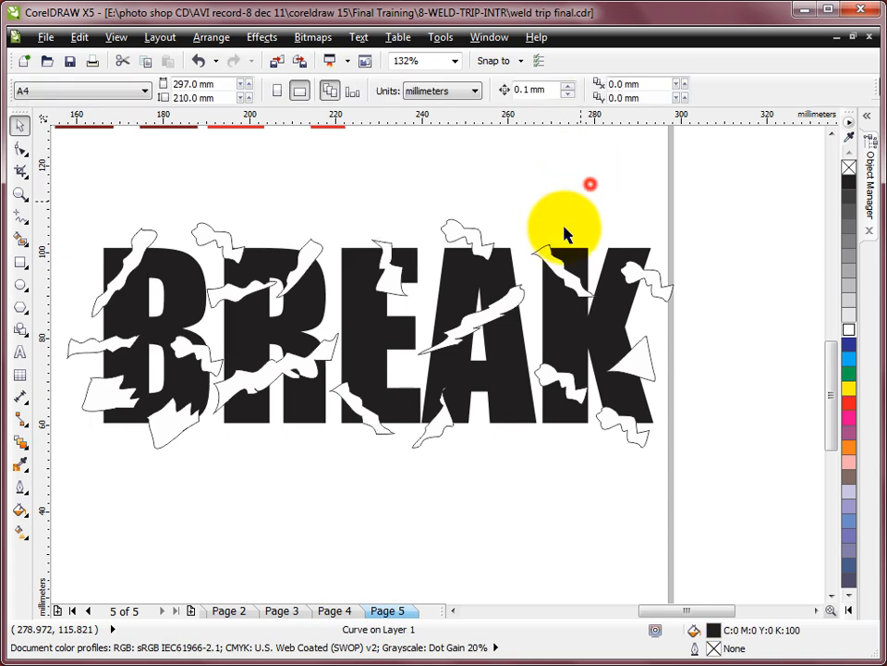
- Move the crack group below the text to inspect the trimmed letters, and undo the move
{"action": "left_click", "coordinate": [470, 245]}
{"action": "left_click_drag", "start_coordinate": [474, 244], "coordinate": [504, 451]}
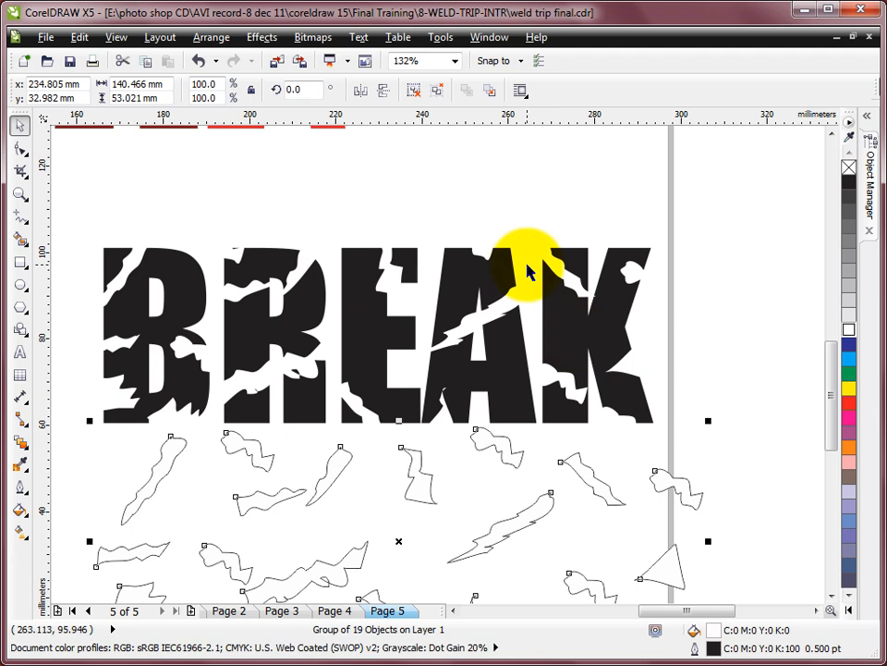
{"action": "key", "text": "ctrl+z"}
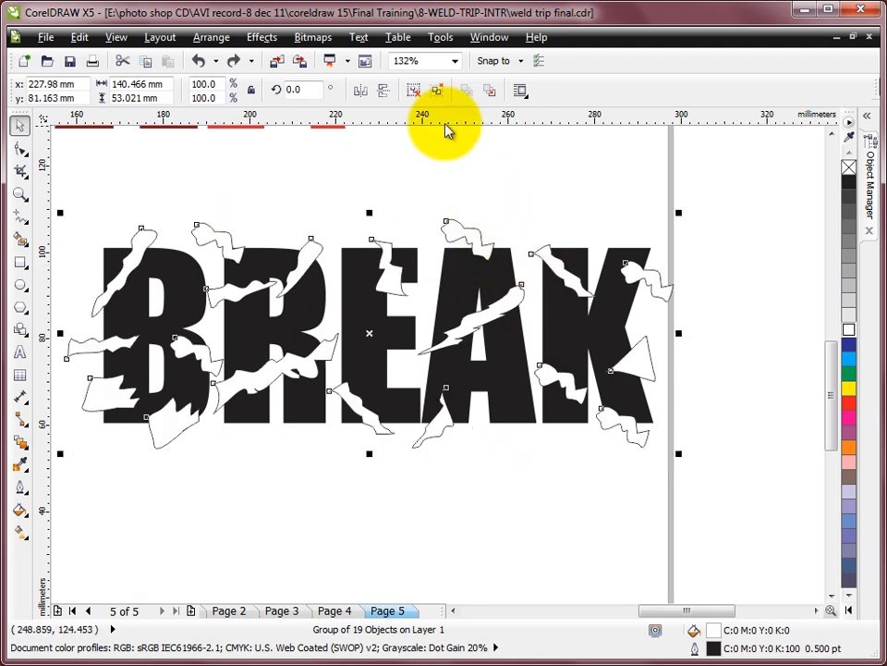
- Ungroup the crack shapes, keeping the crack above the A in its original place
{"action": "left_click", "coordinate": [416, 90]}
{"action": "left_click", "coordinate": [525, 198]}
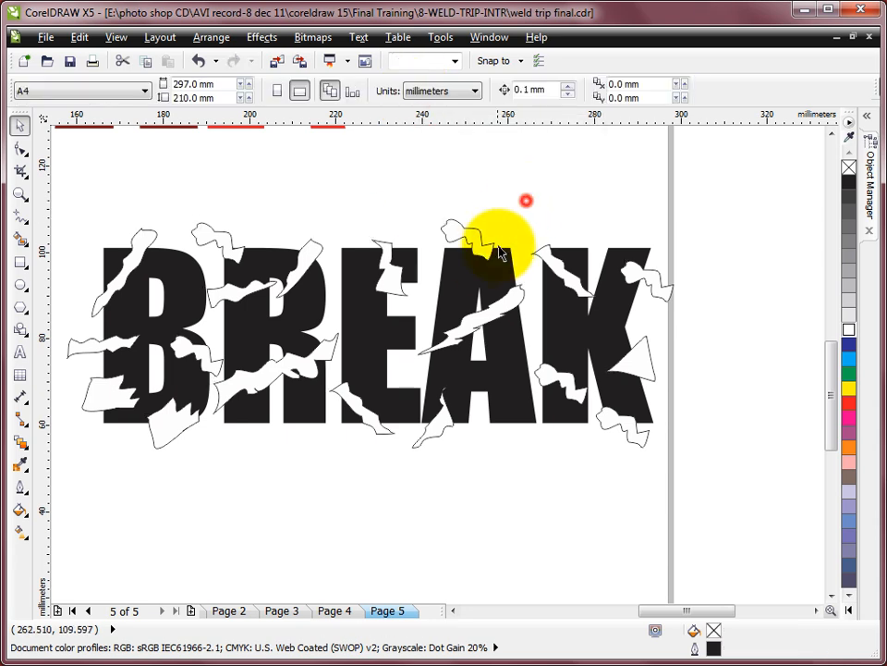
{"action": "left_click_drag", "start_coordinate": [481, 249], "coordinate": [468, 237]}
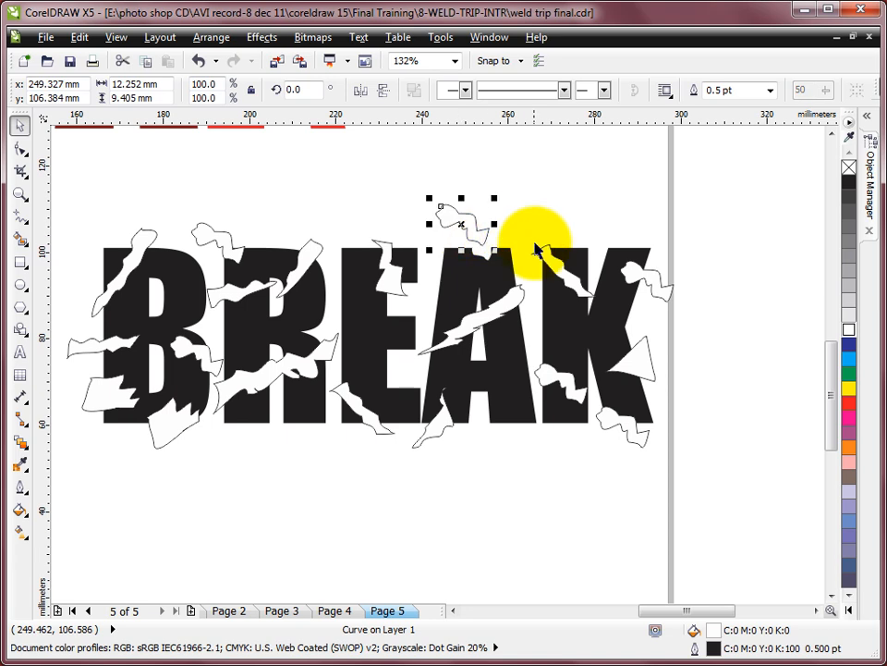
{"action": "key", "text": "ctrl+z"}
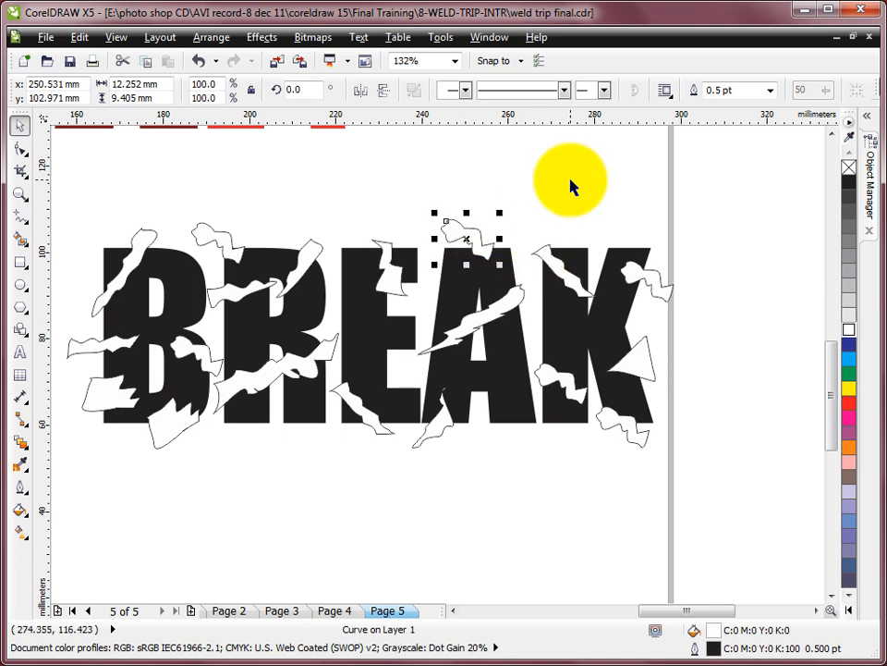
- Move the crack at the A's top and the K's two upper cracks and wedge outward from the letters as flying fragments
{"action": "left_click_drag", "start_coordinate": [468, 229], "coordinate": [462, 200]}
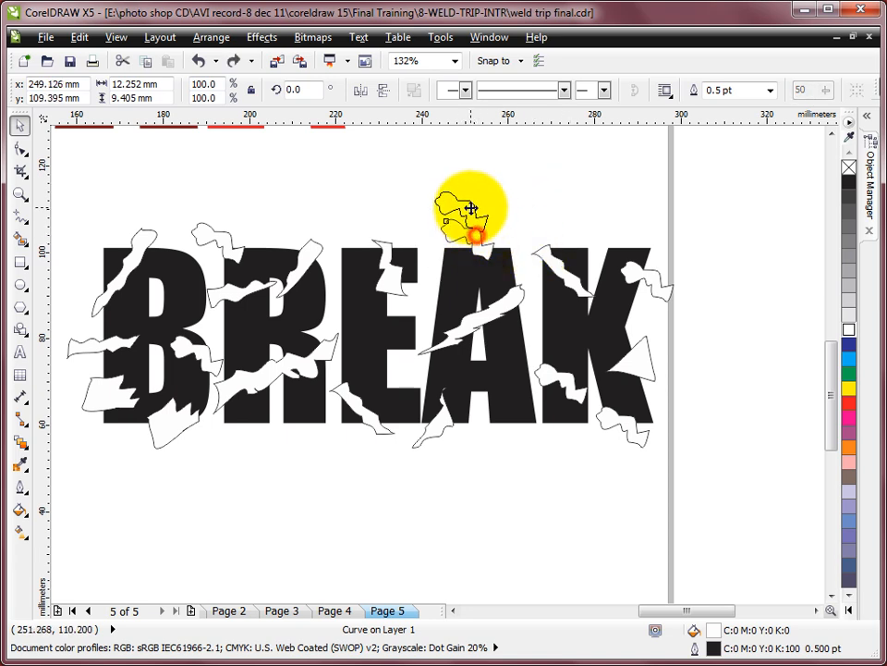
{"action": "left_click_drag", "start_coordinate": [654, 280], "coordinate": [694, 252]}
{"action": "left_click_drag", "start_coordinate": [647, 358], "coordinate": [688, 348]}
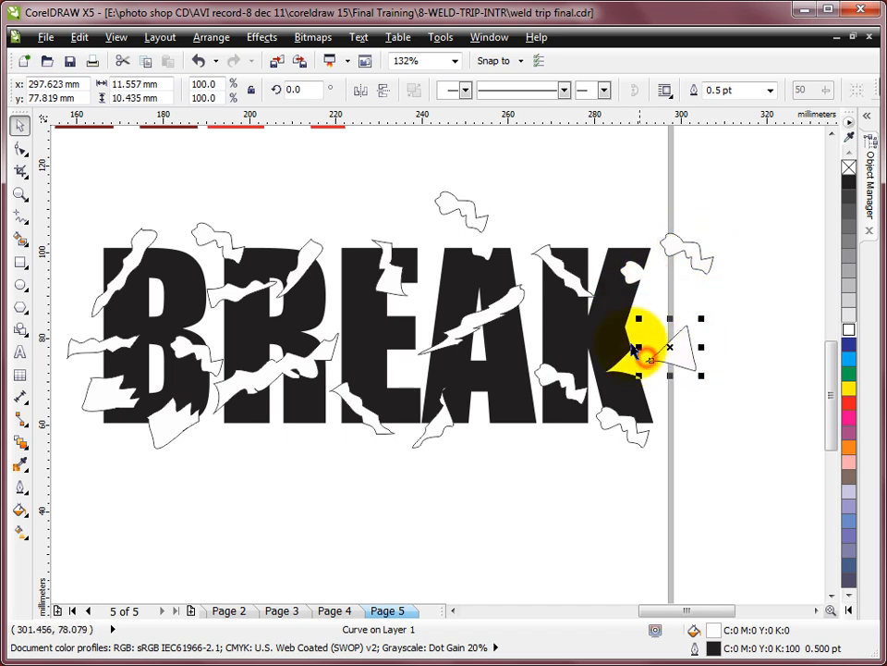
{"action": "left_click_drag", "start_coordinate": [566, 282], "coordinate": [541, 210]}
{"action": "left_click_drag", "start_coordinate": [683, 362], "coordinate": [662, 363]}
- Move the K's two lower cracks, the A's foot crack and the E's lower-left crack down below the text
{"action": "left_click_drag", "start_coordinate": [639, 434], "coordinate": [640, 474]}
{"action": "left_click_drag", "start_coordinate": [557, 377], "coordinate": [547, 497]}
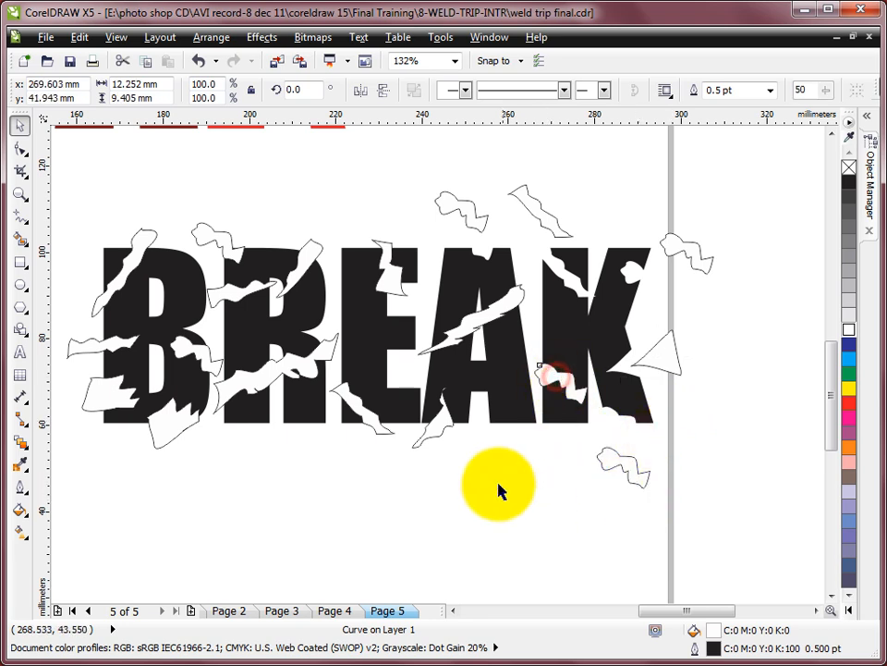
{"action": "left_click_drag", "start_coordinate": [433, 426], "coordinate": [446, 488]}
{"action": "left_click_drag", "start_coordinate": [370, 421], "coordinate": [394, 486]}
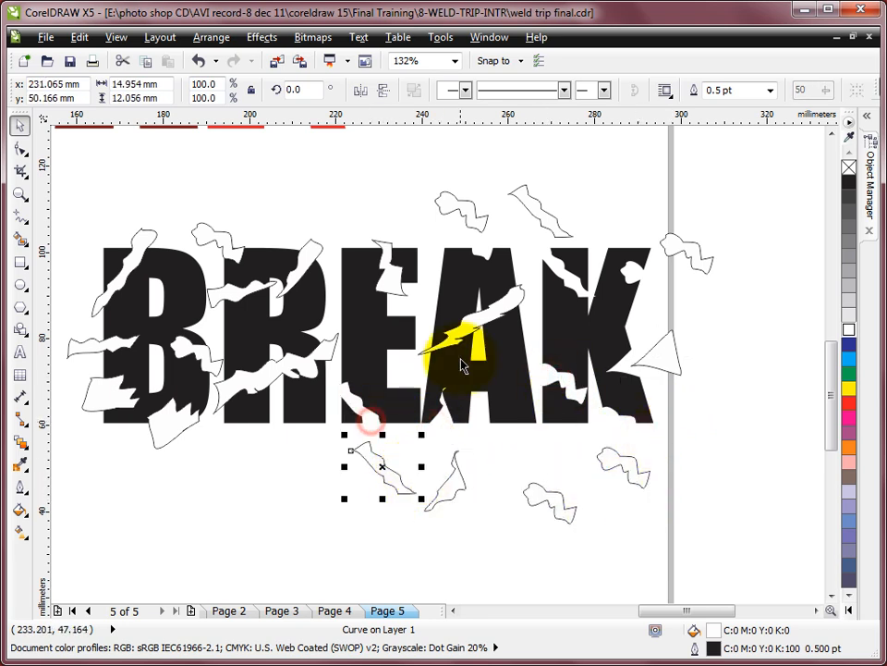
- Move the R's large lower crack and the B's two lower cracks down below the text as flying fragments
{"action": "left_click_drag", "start_coordinate": [262, 376], "coordinate": [264, 542]}
{"action": "left_click_drag", "start_coordinate": [163, 412], "coordinate": [166, 510]}
{"action": "left_click_drag", "start_coordinate": [108, 397], "coordinate": [83, 484]}
- Move the remaining upper cracks of the B, R and first E above the text, together with the B's right-hand crack
{"action": "left_click_drag", "start_coordinate": [206, 351], "coordinate": [200, 153]}
{"action": "left_click_drag", "start_coordinate": [227, 244], "coordinate": [278, 179]}
{"action": "left_click_drag", "start_coordinate": [136, 252], "coordinate": [72, 181]}
{"action": "left_click_drag", "start_coordinate": [247, 300], "coordinate": [219, 224]}
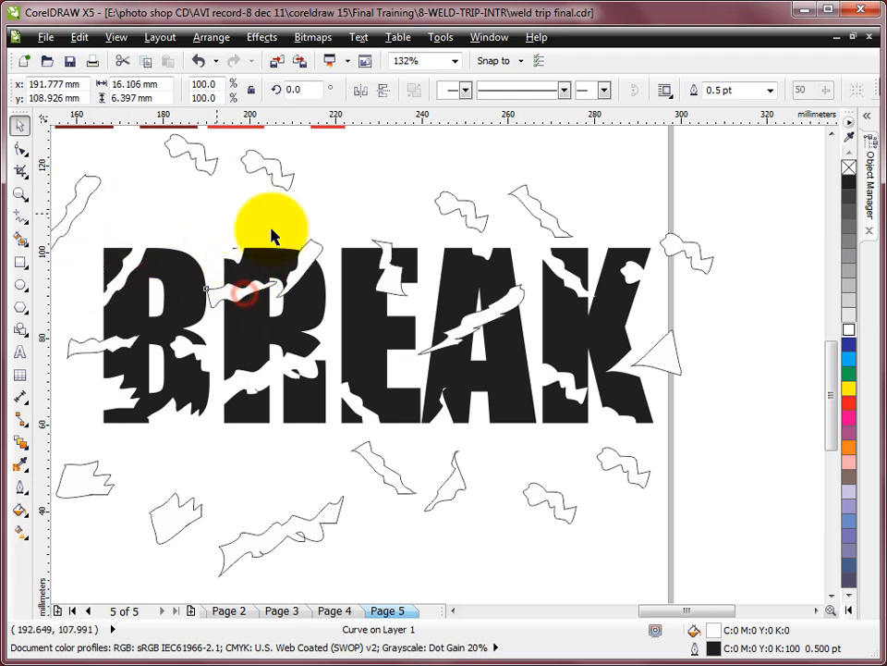
{"action": "left_click_drag", "start_coordinate": [307, 248], "coordinate": [337, 178]}
{"action": "left_click_drag", "start_coordinate": [388, 273], "coordinate": [389, 187]}
- Move the B's left crack outward beside the letter and the A's diagonal crack up above the K
{"action": "left_click_drag", "start_coordinate": [111, 347], "coordinate": [65, 410]}
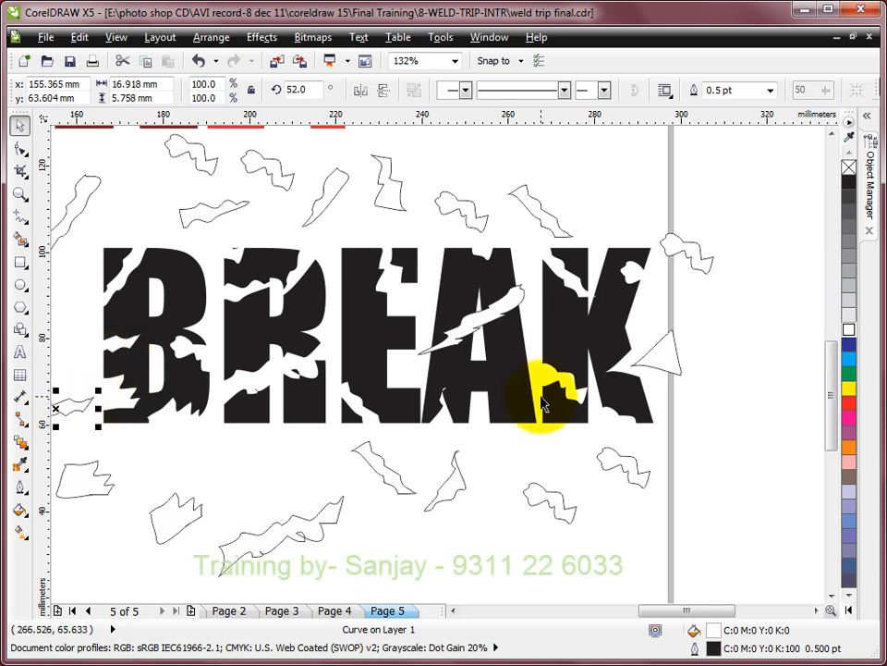
{"action": "scroll", "coordinate": [544, 403], "scroll_direction": "down", "scroll_amount": 3}
{"action": "key", "text": "z"}
{"action": "left_click_drag", "start_coordinate": [198, 257], "coordinate": [679, 515]}
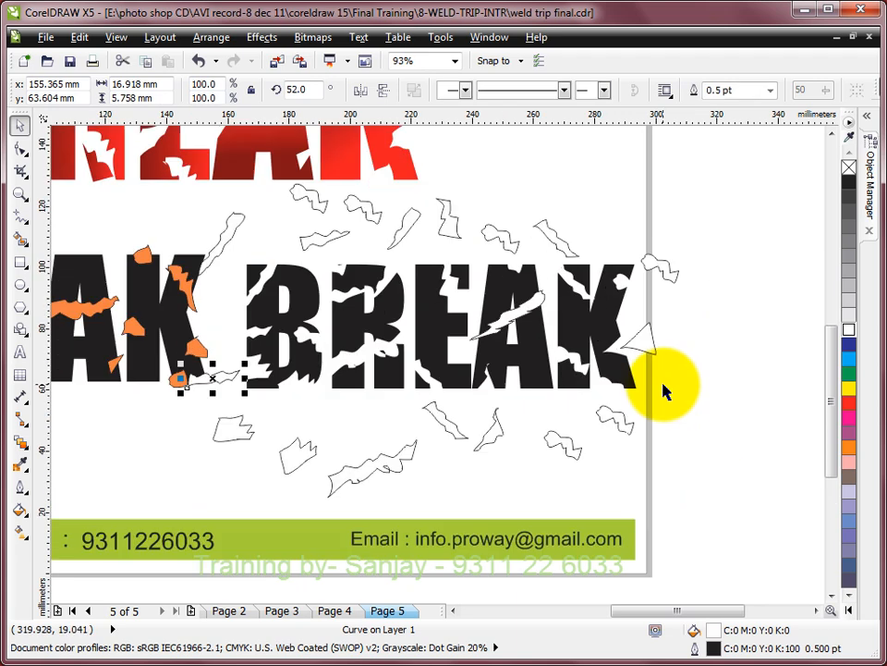
{"action": "left_click_drag", "start_coordinate": [511, 317], "coordinate": [614, 199]}
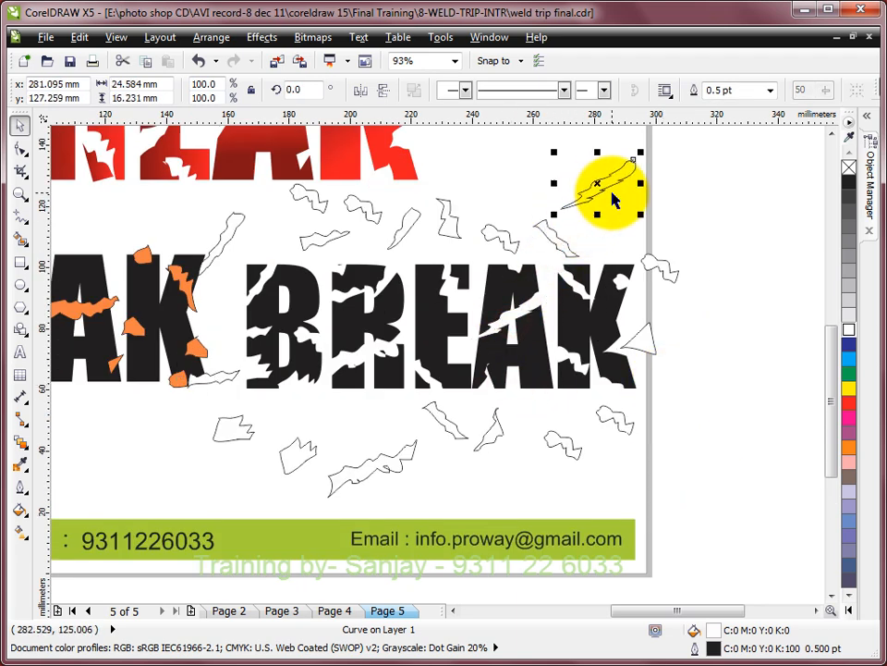
- Delete all the loose crack shapes scattered above the text
{"action": "left_click", "coordinate": [236, 222]}
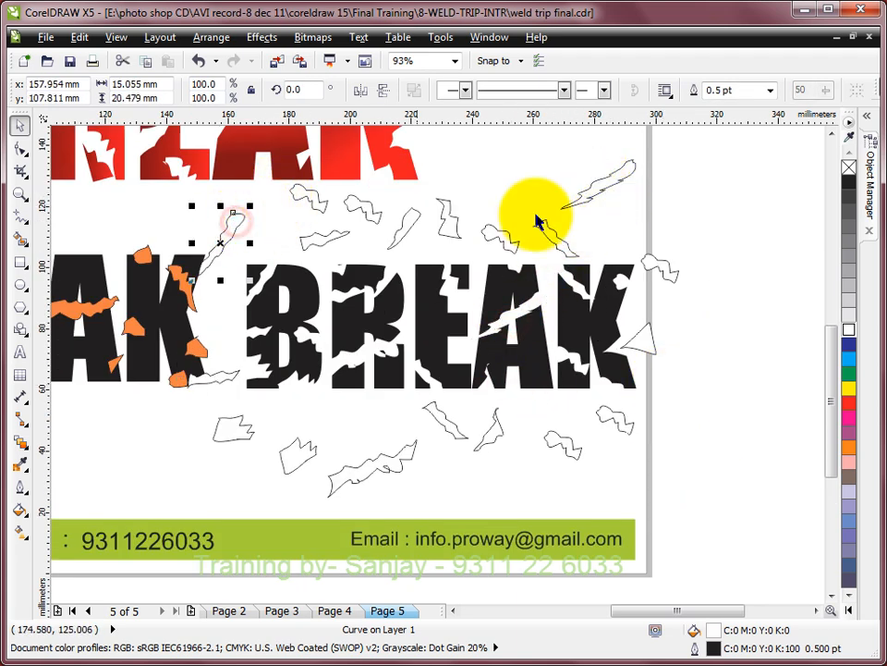
{"action": "left_click_drag", "start_coordinate": [693, 139], "coordinate": [289, 273]}
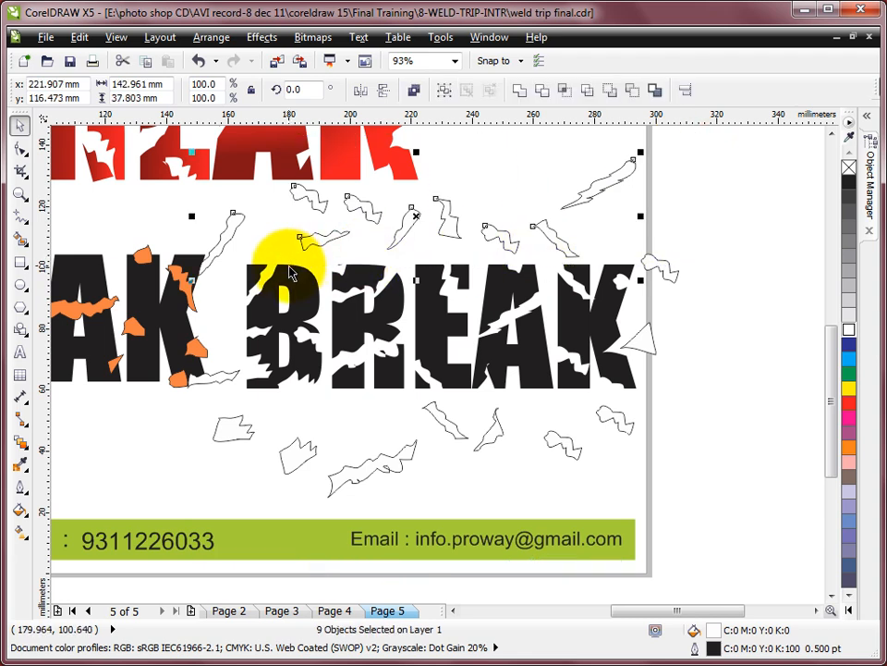
{"action": "left_click", "coordinate": [287, 253]}
- Delete the remaining loose crack shapes beside and below the trimmed text
{"action": "left_click_drag", "start_coordinate": [597, 223], "coordinate": [721, 481]}
{"action": "left_click_drag", "start_coordinate": [194, 405], "coordinate": [700, 525]}
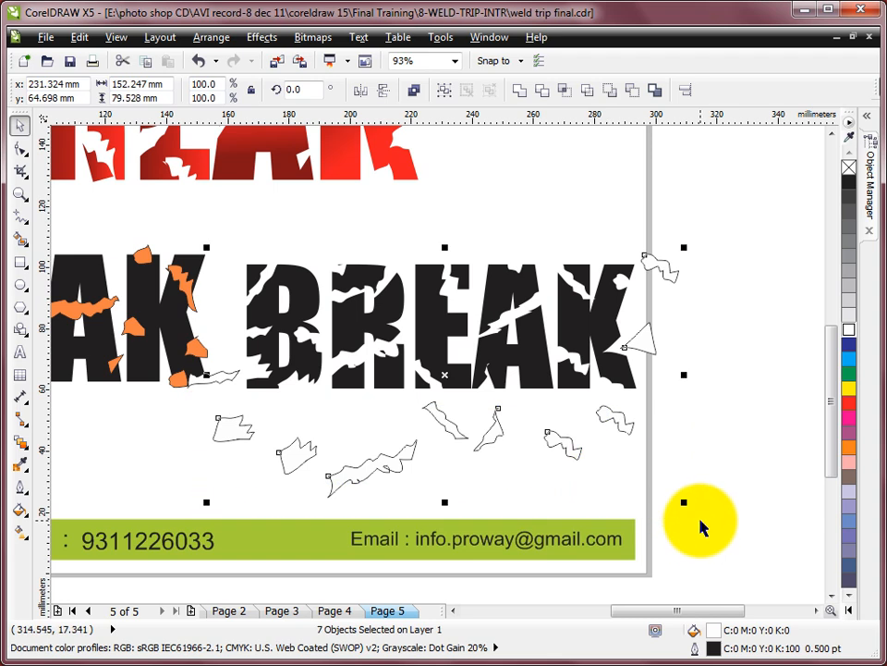
{"action": "left_click", "coordinate": [698, 531]}
{"action": "left_click", "coordinate": [231, 377]}
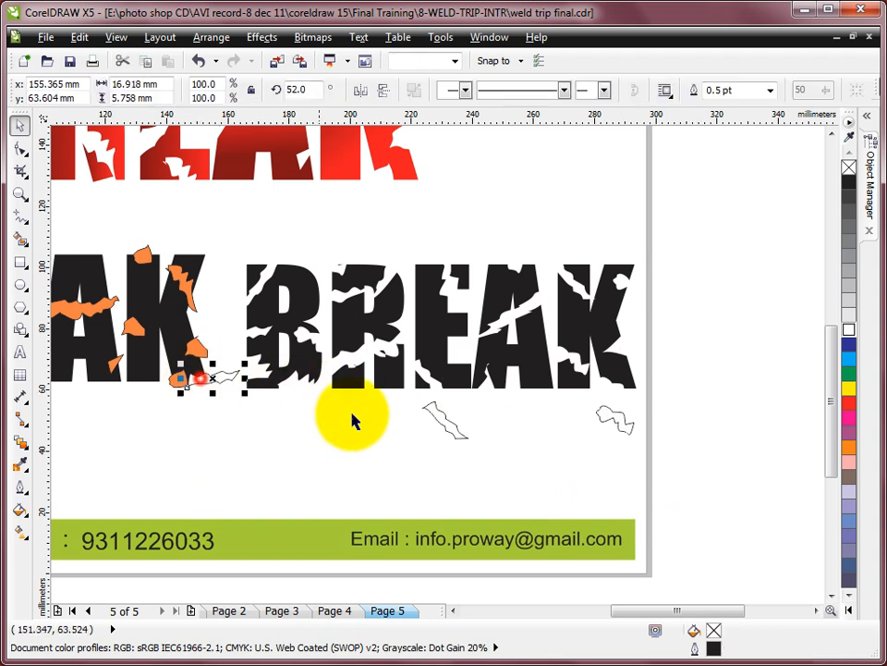
{"action": "left_click", "coordinate": [443, 423], "text": "shift"}
{"action": "left_click", "coordinate": [612, 418], "text": "shift"}
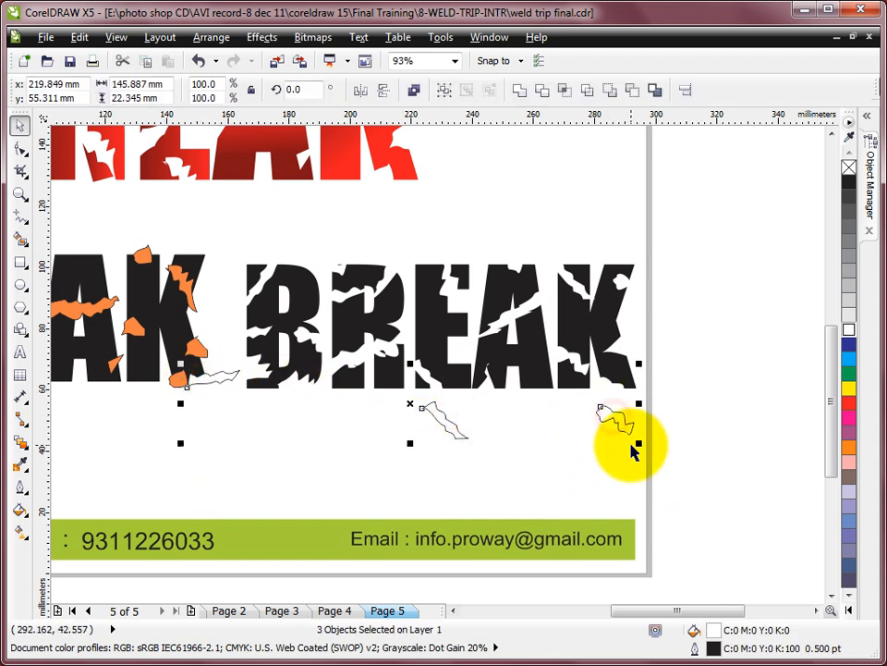
{"action": "left_click", "coordinate": [634, 451]}
- Break the trimmed black BREAK text apart into separate curves
{"action": "left_click", "coordinate": [303, 294]}
{"action": "left_click_drag", "start_coordinate": [249, 246], "coordinate": [726, 461]}
{"action": "right_click", "coordinate": [540, 282]}
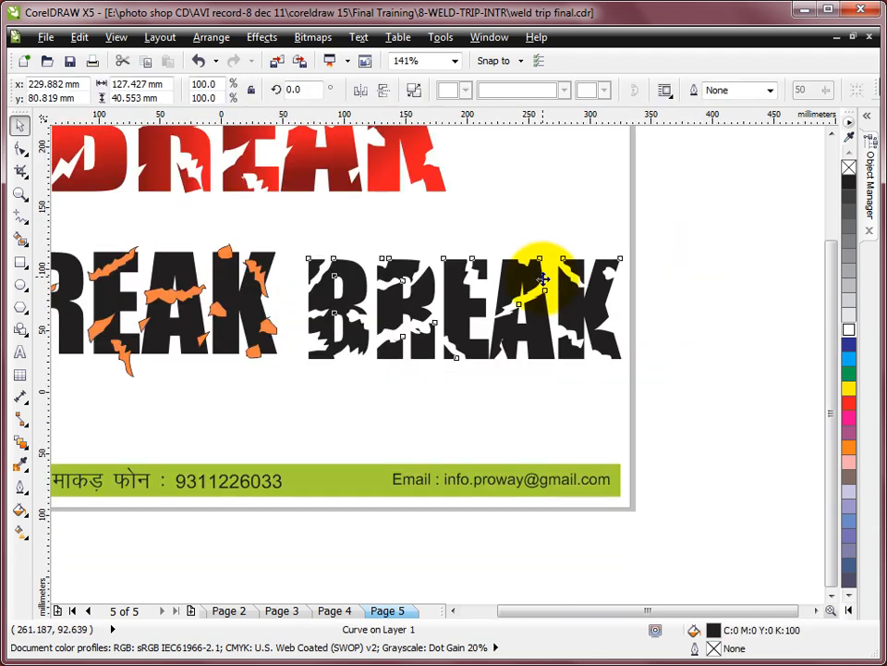
{"action": "scroll", "coordinate": [543, 280], "scroll_direction": "down", "scroll_amount": 2}
{"action": "key", "text": "F2"}
{"action": "left_click_drag", "start_coordinate": [369, 210], "coordinate": [632, 359]}
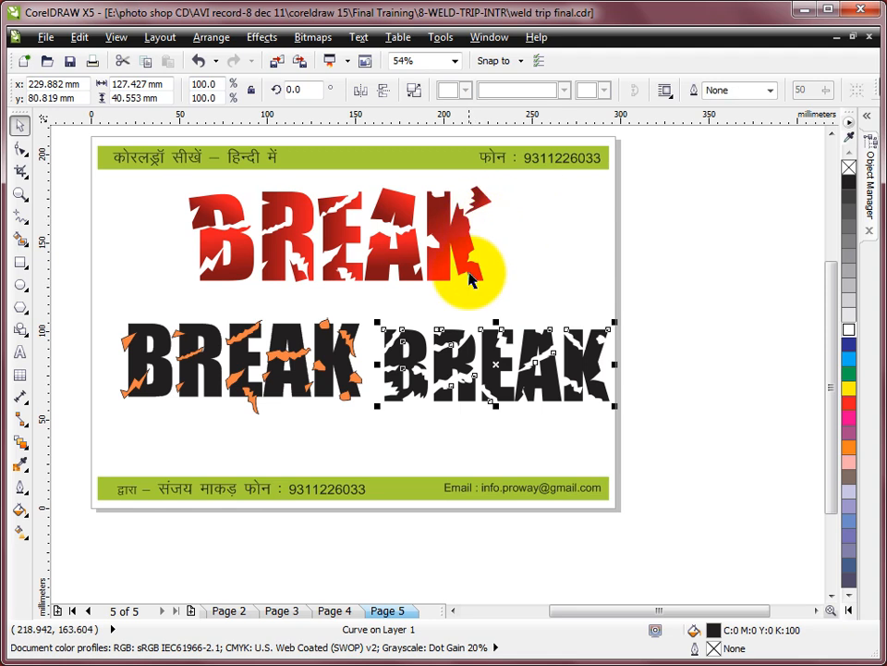
{"action": "left_click_drag", "start_coordinate": [317, 277], "coordinate": [689, 459]}
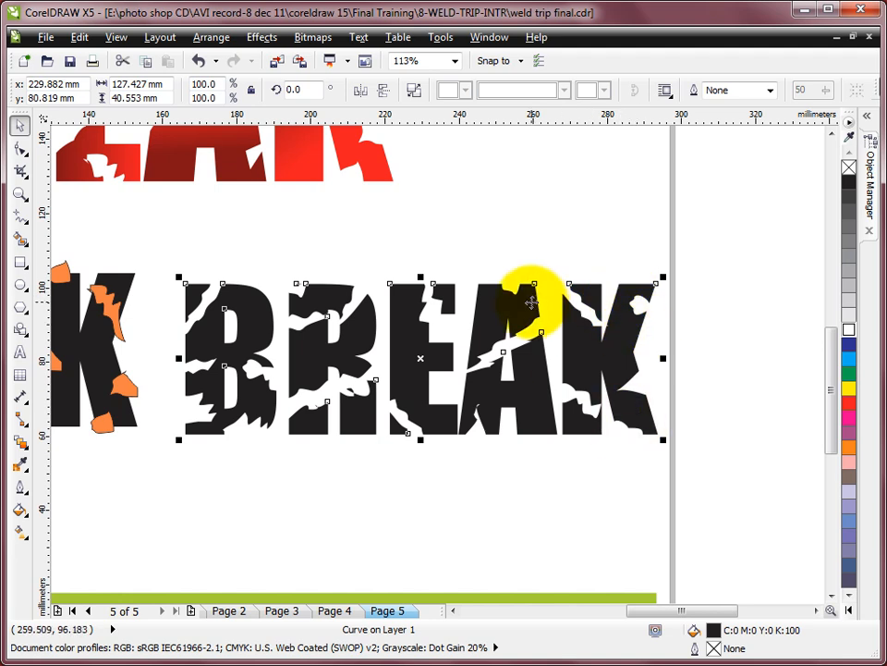
{"action": "left_click", "coordinate": [413, 90]}
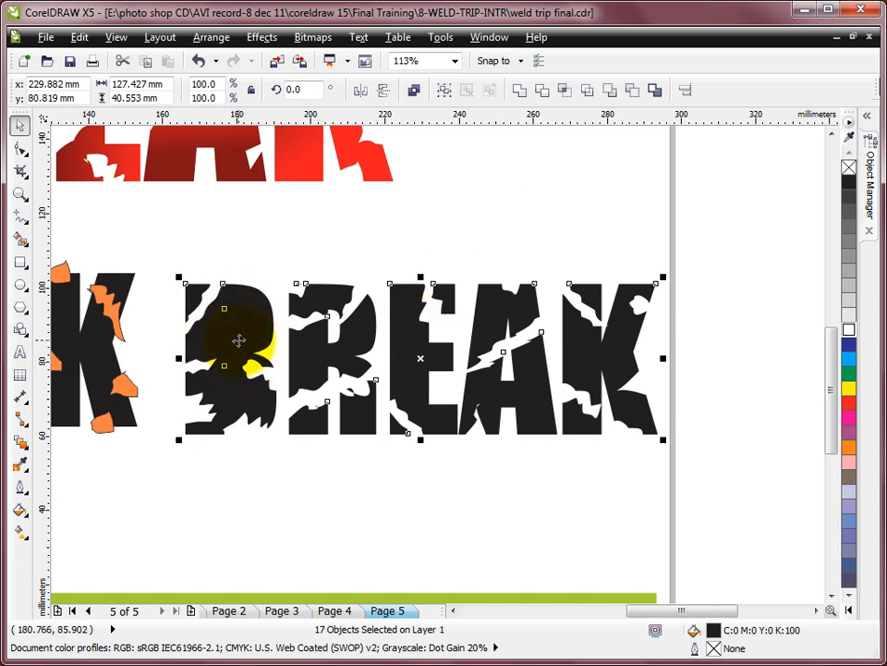
{"action": "left_click", "coordinate": [411, 227]}
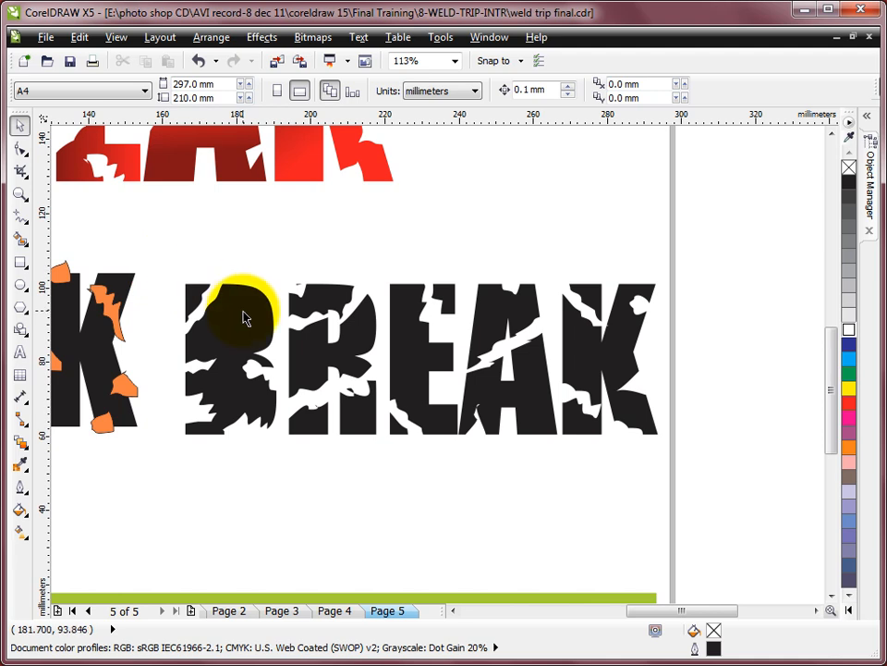
- Switch to Wireframe view to reveal the outlines of the B's filled-in counters
{"action": "left_click", "coordinate": [245, 313]}
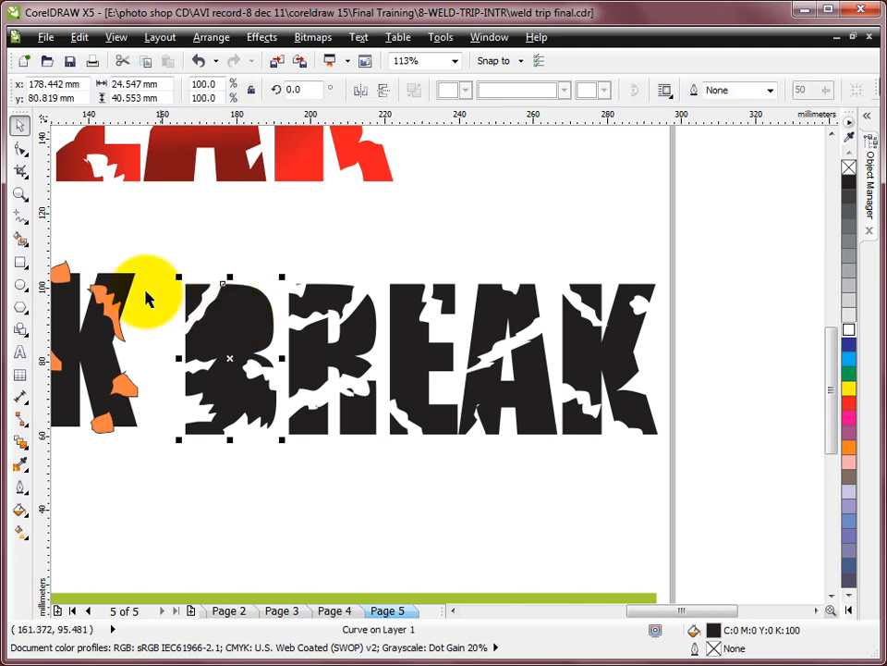
{"action": "left_click", "coordinate": [114, 37]}
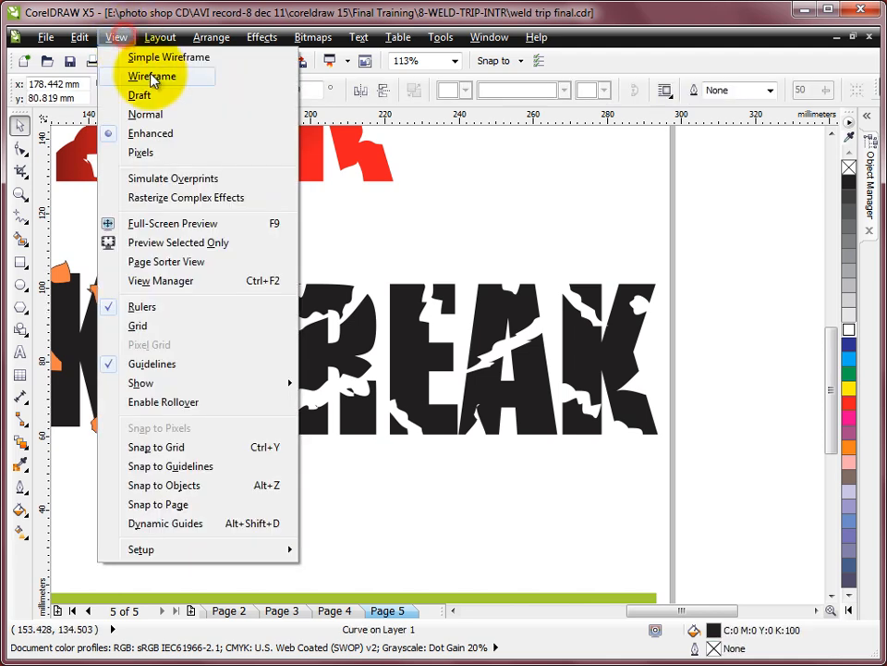
{"action": "left_click", "coordinate": [104, 75]}
{"action": "left_click", "coordinate": [255, 314]}
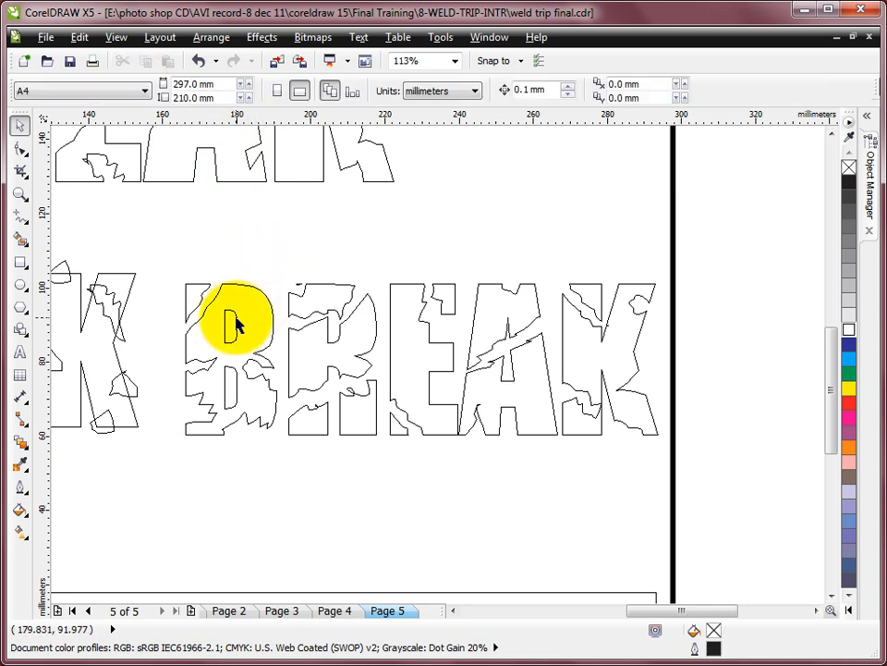
- Combine the B's body with its upper counter, and return to Enhanced view
{"action": "left_click", "coordinate": [233, 319]}
{"action": "left_click", "coordinate": [234, 377], "text": "shift"}
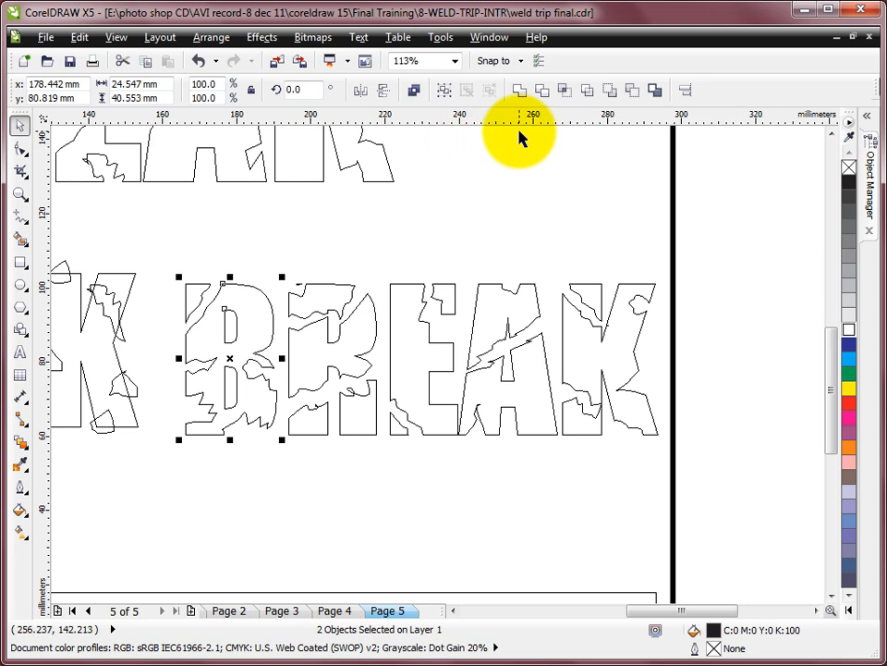
{"action": "left_click", "coordinate": [415, 92]}
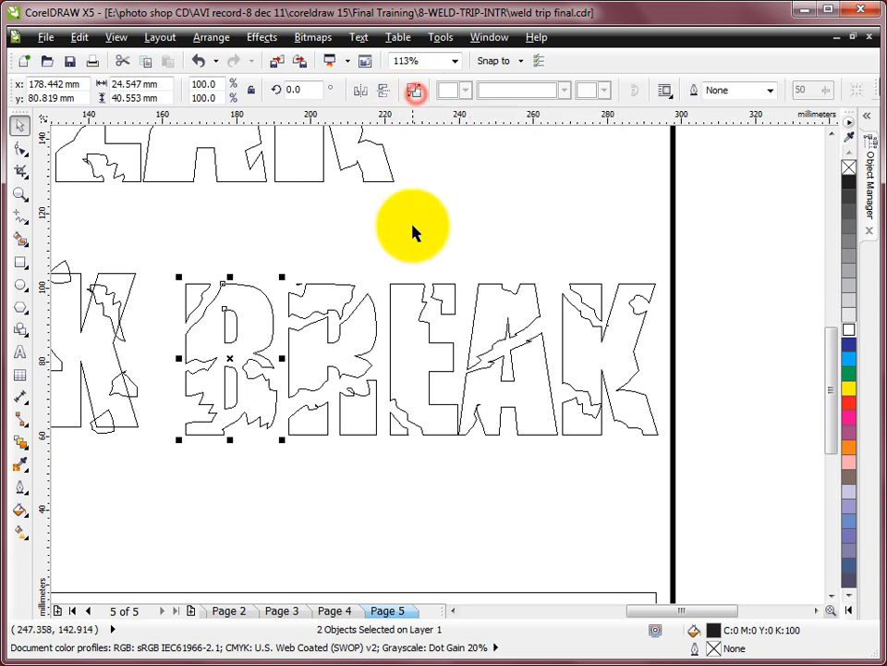
{"action": "left_click", "coordinate": [118, 38]}
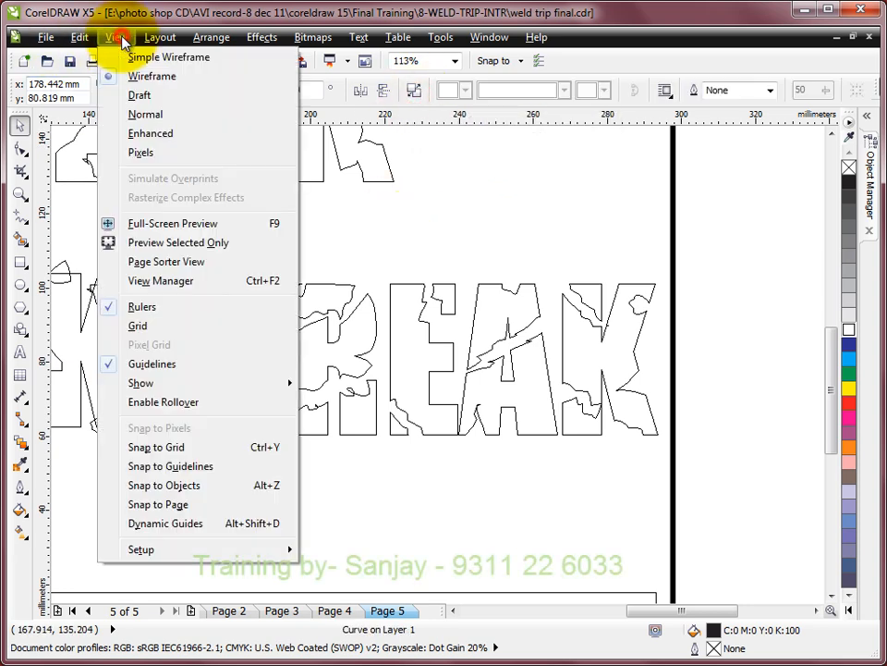
{"action": "left_click", "coordinate": [157, 137]}
{"action": "left_click", "coordinate": [505, 192]}
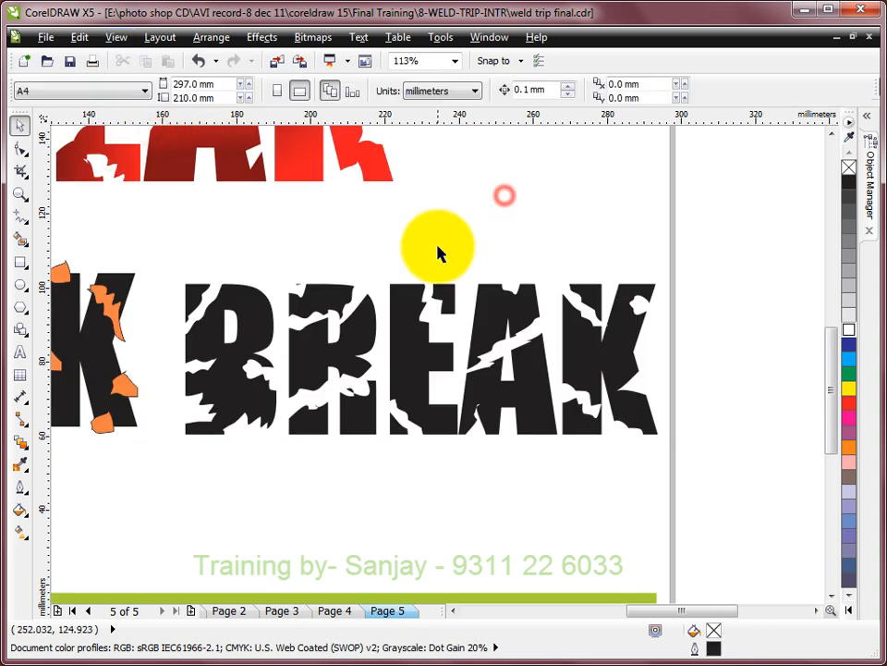
- Select pieces of the B, R, E, A and K one by one to check which fragments are separate
{"action": "left_click", "coordinate": [237, 317]}
{"action": "left_click", "coordinate": [301, 336]}
{"action": "left_click", "coordinate": [325, 300]}
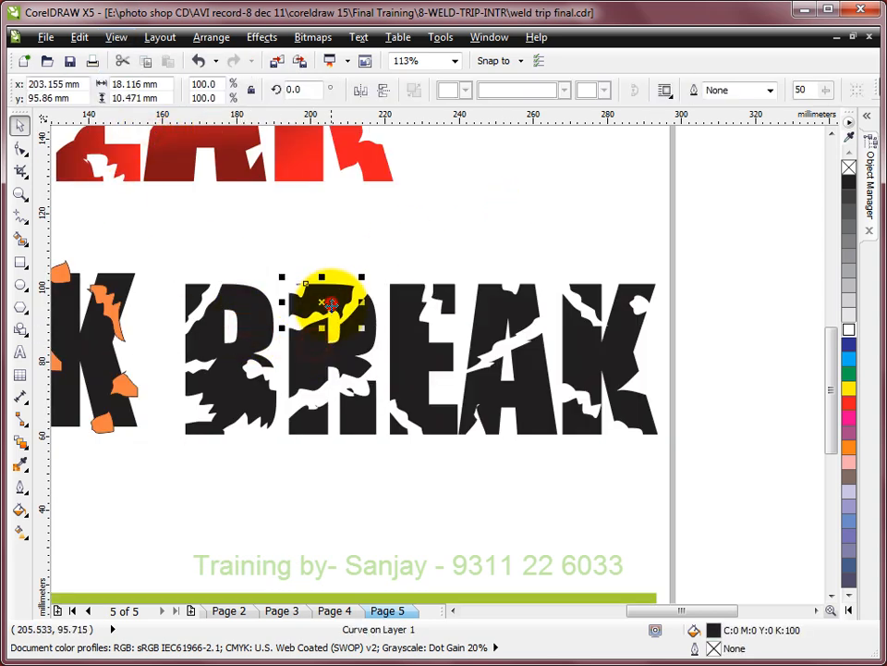
{"action": "left_click", "coordinate": [451, 299]}
{"action": "left_click", "coordinate": [512, 301]}
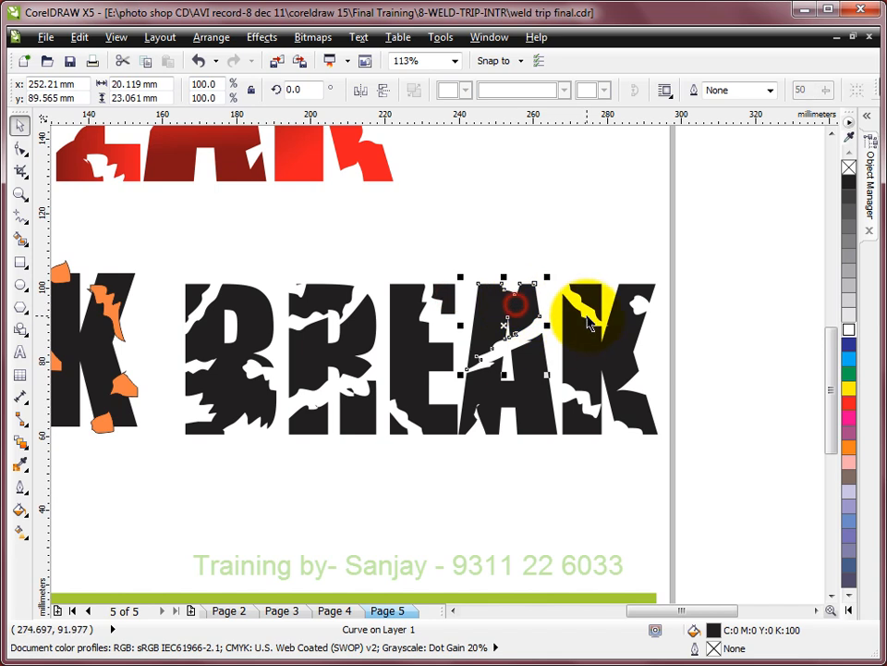
{"action": "left_click", "coordinate": [599, 296]}
{"action": "left_click", "coordinate": [632, 296]}
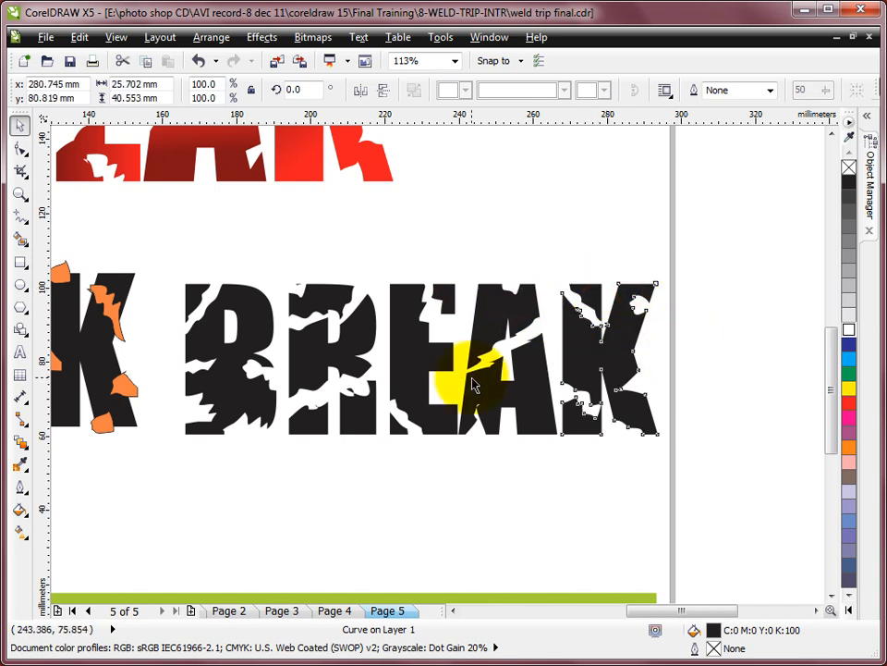
- Rotate the B's upper-left fragment clockwise so that it tilts away from the letter
{"action": "left_click_drag", "start_coordinate": [80, 231], "coordinate": [737, 515]}
{"action": "scroll", "coordinate": [278, 356], "scroll_direction": "up", "scroll_amount": 1}
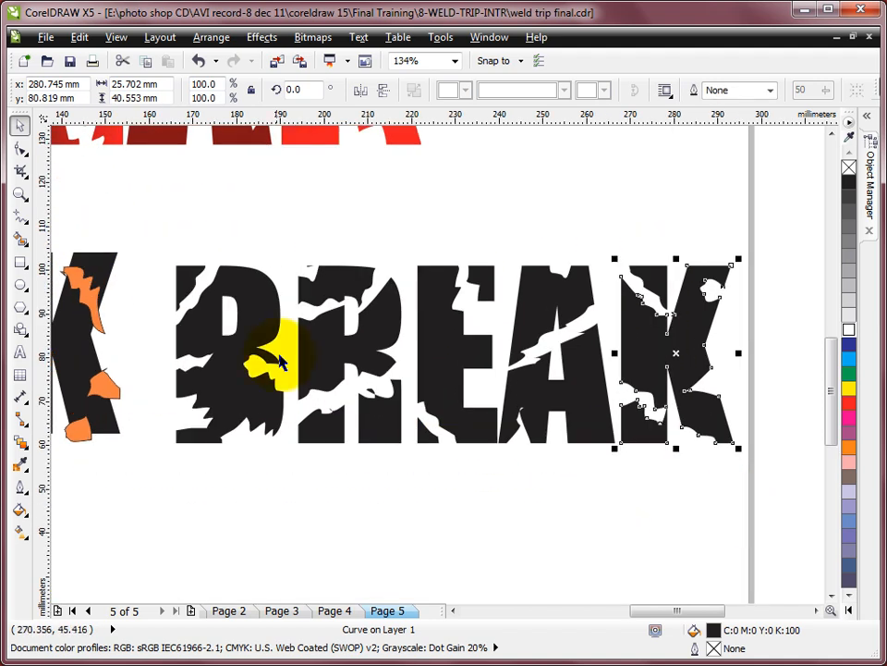
{"action": "left_click", "coordinate": [185, 279]}
{"action": "left_click", "coordinate": [188, 286]}
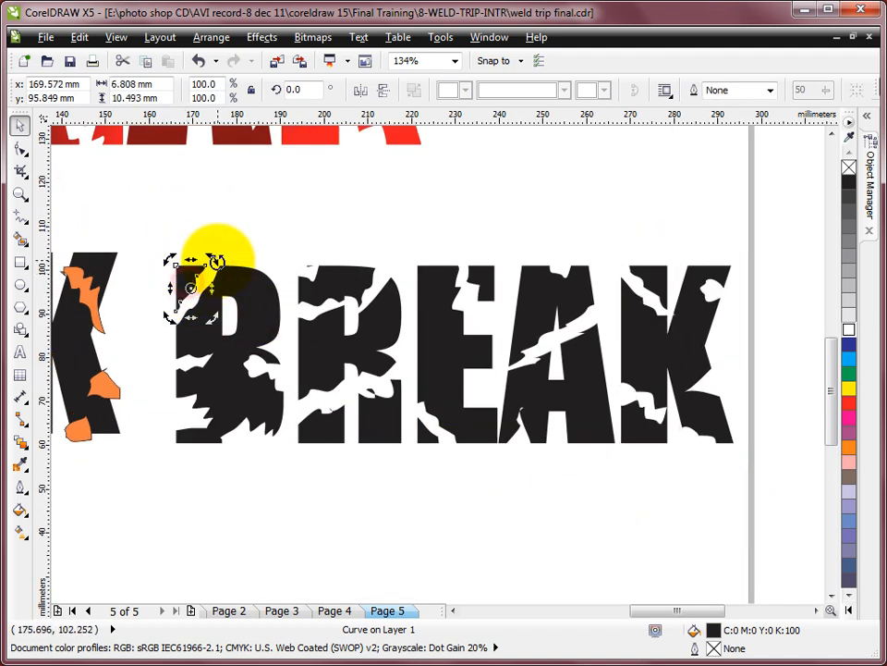
{"action": "left_click", "coordinate": [275, 242]}
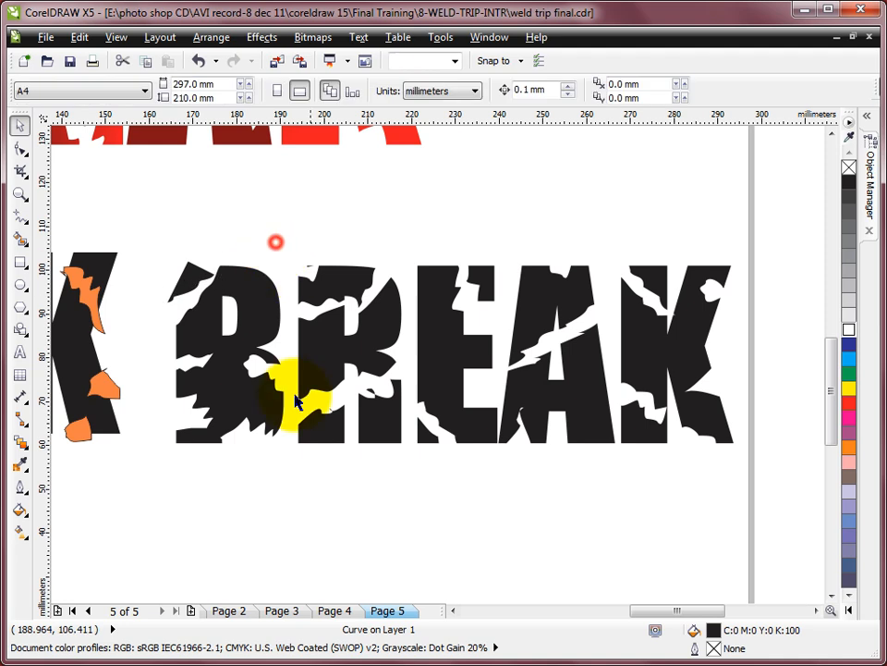
- Rotate the R's top fragment about 8° counterclockwise and shift it slightly up and outward
{"action": "left_click", "coordinate": [358, 280]}
{"action": "left_click", "coordinate": [352, 277]}
{"action": "left_click_drag", "start_coordinate": [383, 256], "coordinate": [431, 238]}
{"action": "left_click", "coordinate": [431, 231]}
{"action": "left_click_drag", "start_coordinate": [360, 279], "coordinate": [350, 271]}
- Rotate the R's right leg fragment about 11.7° counterclockwise
{"action": "left_click", "coordinate": [367, 416]}
{"action": "left_click", "coordinate": [368, 418]}
{"action": "left_click_drag", "start_coordinate": [396, 459], "coordinate": [418, 446]}
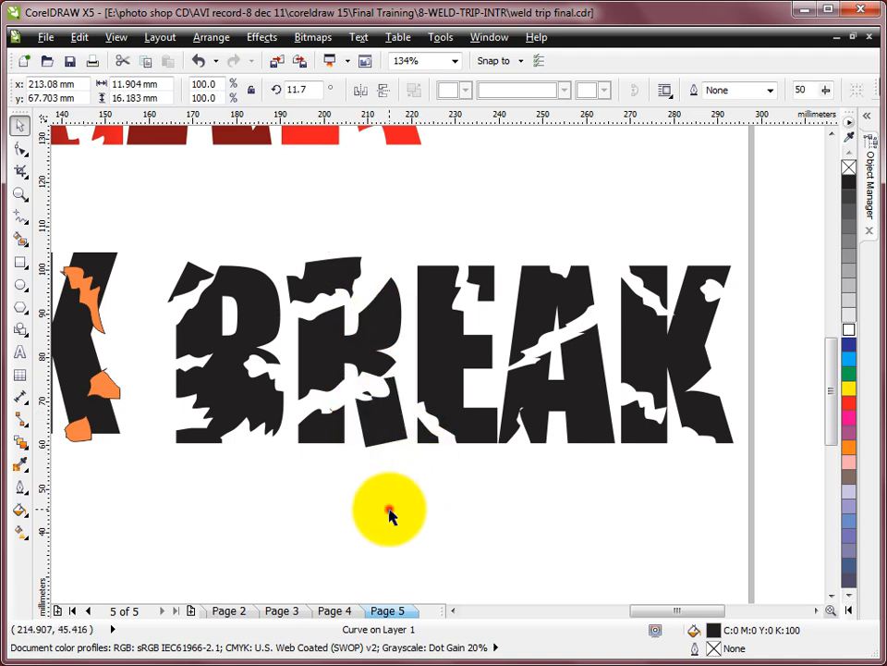
{"action": "left_click", "coordinate": [388, 510]}
- Rotate the R's left foot fragment clockwise so that it tilts away from the stem
{"action": "left_click", "coordinate": [324, 435]}
{"action": "left_click", "coordinate": [325, 433]}
{"action": "left_click_drag", "start_coordinate": [350, 441], "coordinate": [339, 471]}
{"action": "left_click", "coordinate": [333, 481]}
{"action": "left_click", "coordinate": [323, 429]}
{"action": "left_click", "coordinate": [323, 427]}
{"action": "left_click", "coordinate": [348, 491]}
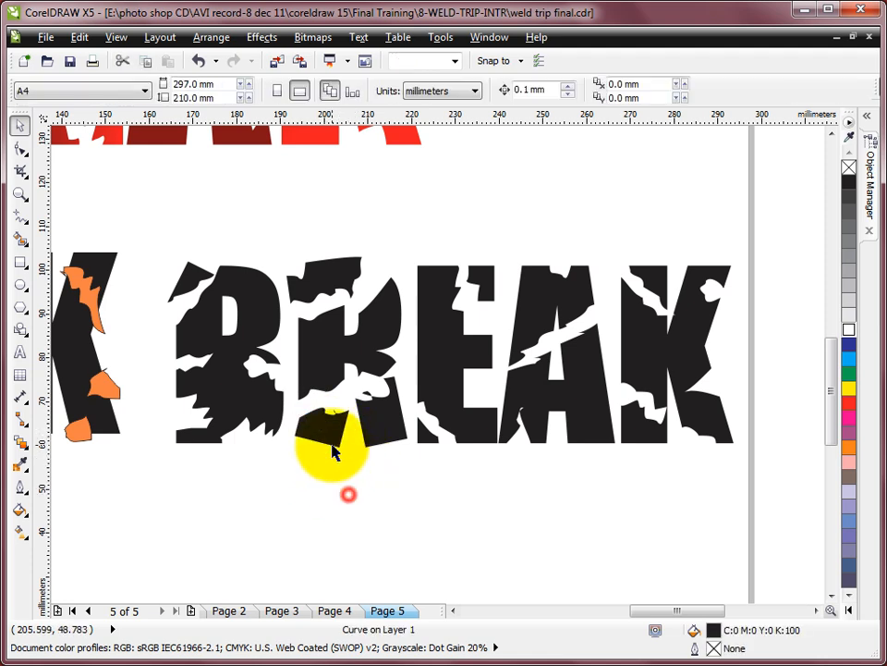
- Shift the R's left foot and top fragments slightly closer to the letter
{"action": "left_click", "coordinate": [328, 427]}
{"action": "left_click_drag", "start_coordinate": [330, 427], "coordinate": [358, 319]}
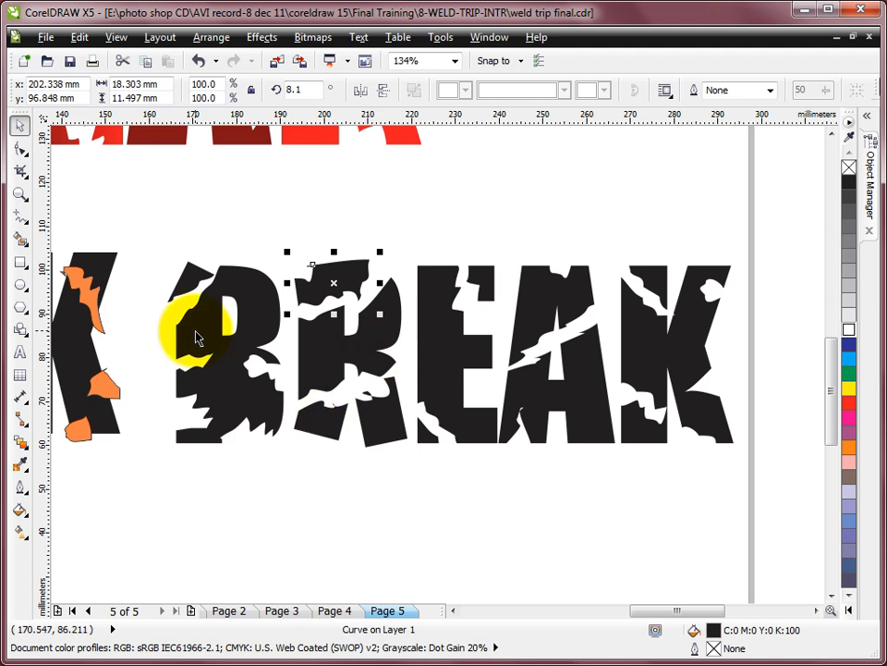
- Tilt the K's upper-left fragment counterclockwise and the A's upper fragment clockwise
{"action": "left_click", "coordinate": [659, 283]}
{"action": "left_click", "coordinate": [652, 281]}
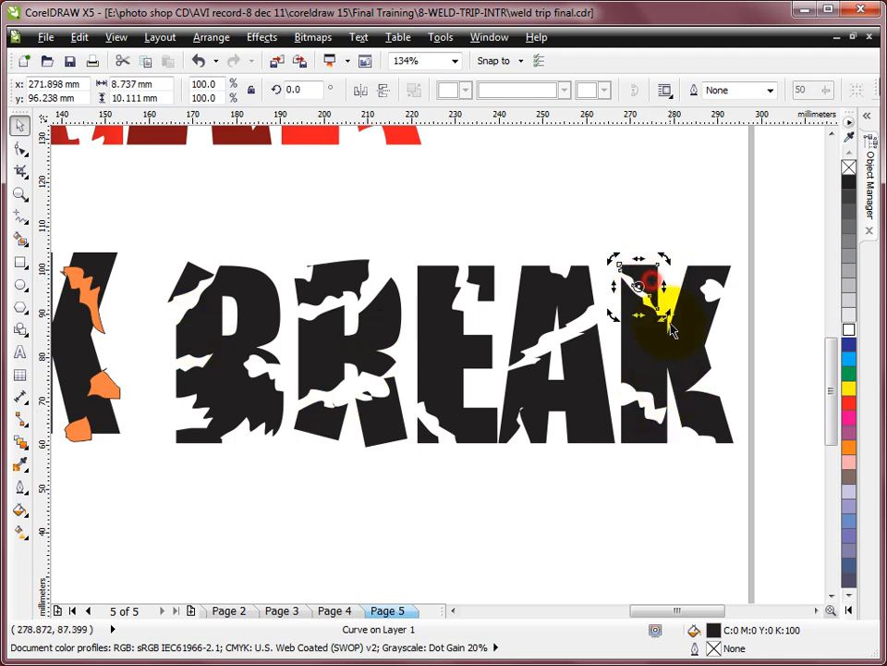
{"action": "left_click", "coordinate": [689, 232]}
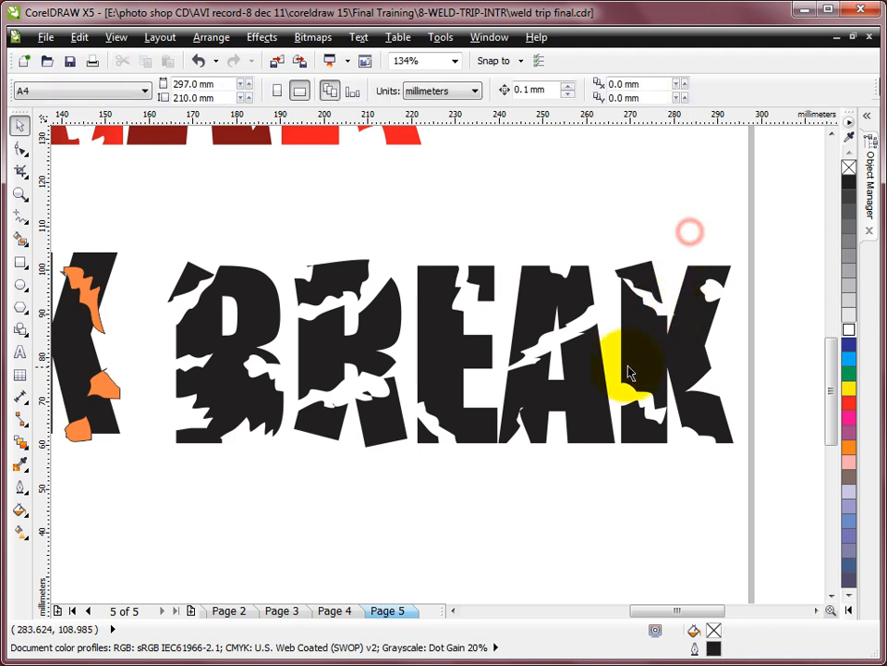
{"action": "left_click", "coordinate": [568, 313]}
{"action": "left_click_drag", "start_coordinate": [597, 258], "coordinate": [584, 294]}
{"action": "left_click", "coordinate": [609, 204]}
- Rotate the E's upper-right fragment counterclockwise so that it looks broken off
{"action": "key", "text": "F10"}
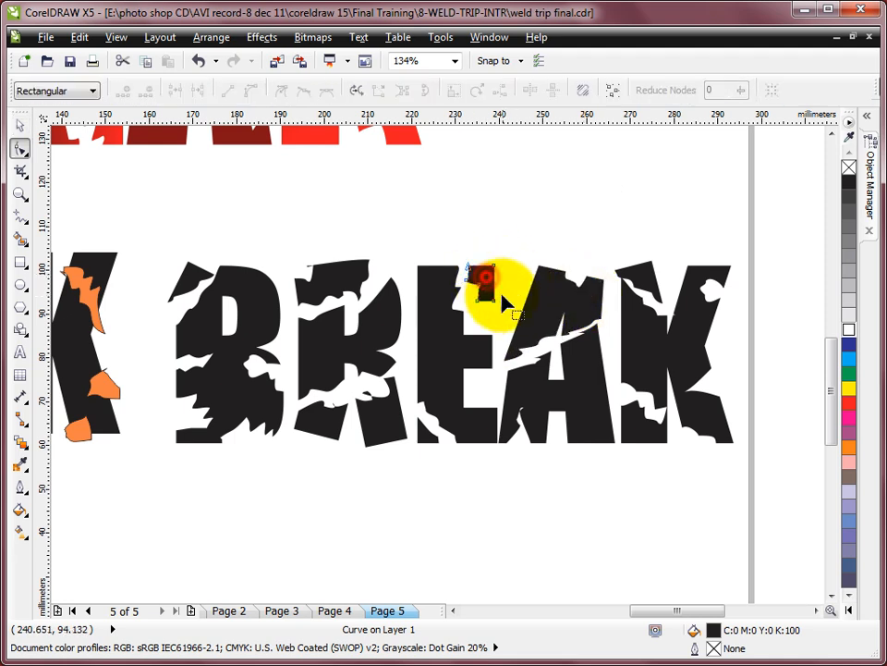
{"action": "left_click", "coordinate": [19, 125]}
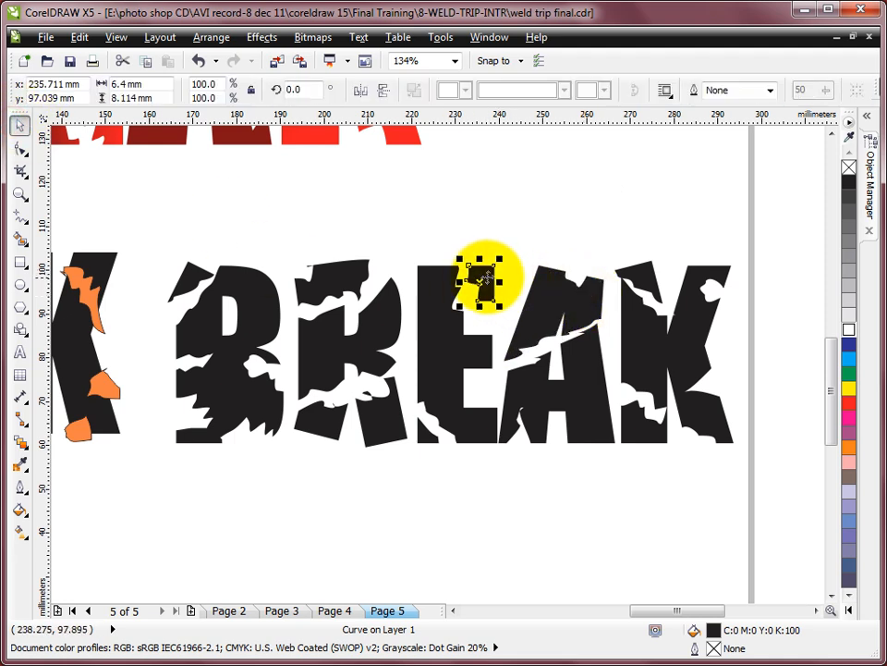
{"action": "left_click", "coordinate": [478, 282]}
{"action": "left_click_drag", "start_coordinate": [500, 257], "coordinate": [495, 237]}
{"action": "left_click", "coordinate": [535, 234]}
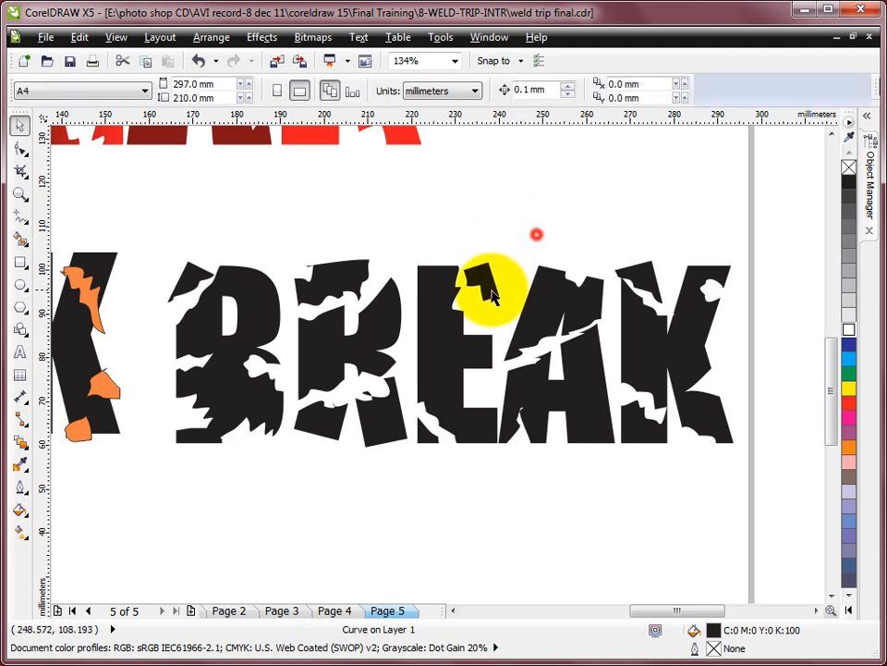
- Tilt the E's main body slightly counterclockwise and reposition its upper-right fragment close beside the stem
{"action": "left_click", "coordinate": [480, 277]}
{"action": "left_click", "coordinate": [501, 232]}
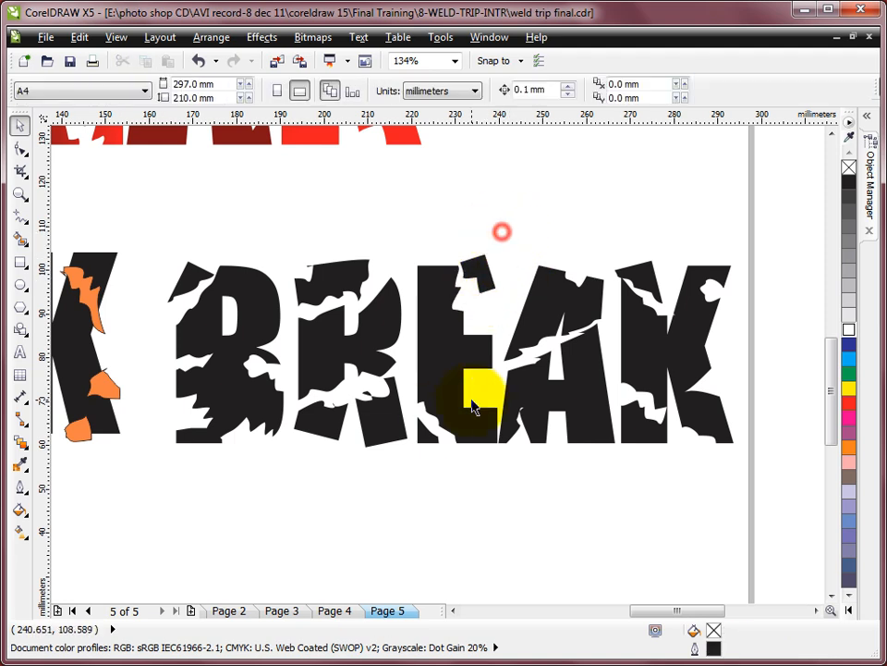
{"action": "left_click", "coordinate": [421, 427]}
{"action": "left_click", "coordinate": [422, 429]}
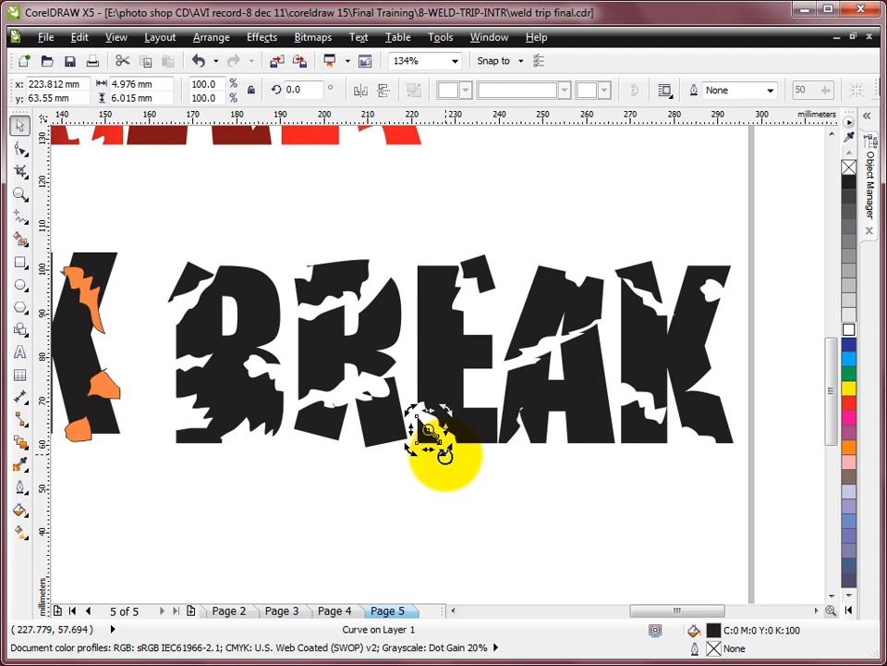
{"action": "left_click", "coordinate": [463, 432]}
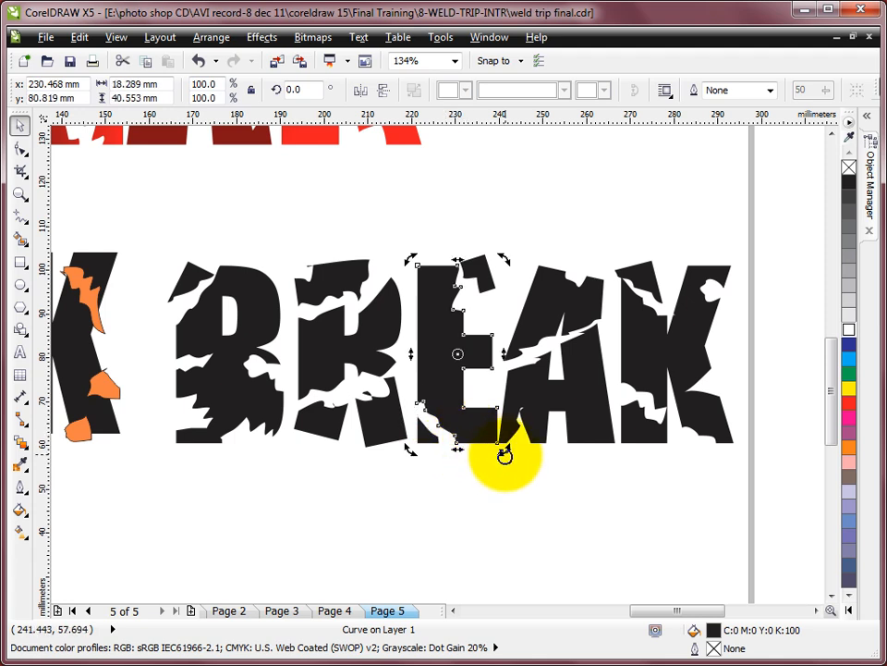
{"action": "left_click_drag", "start_coordinate": [503, 440], "coordinate": [467, 427]}
{"action": "left_click", "coordinate": [474, 466]}
{"action": "left_click", "coordinate": [519, 501]}
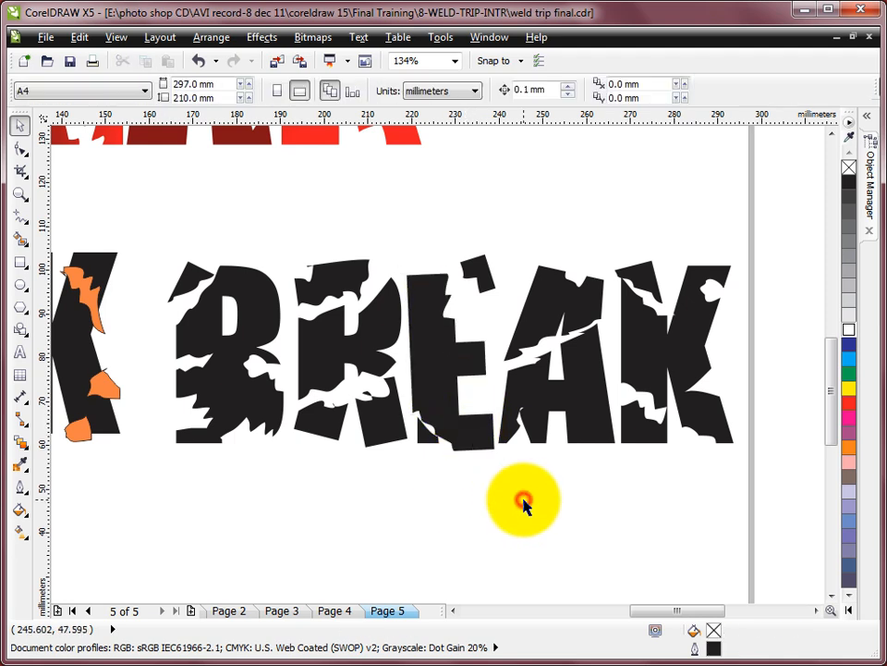
{"action": "left_click", "coordinate": [488, 274]}
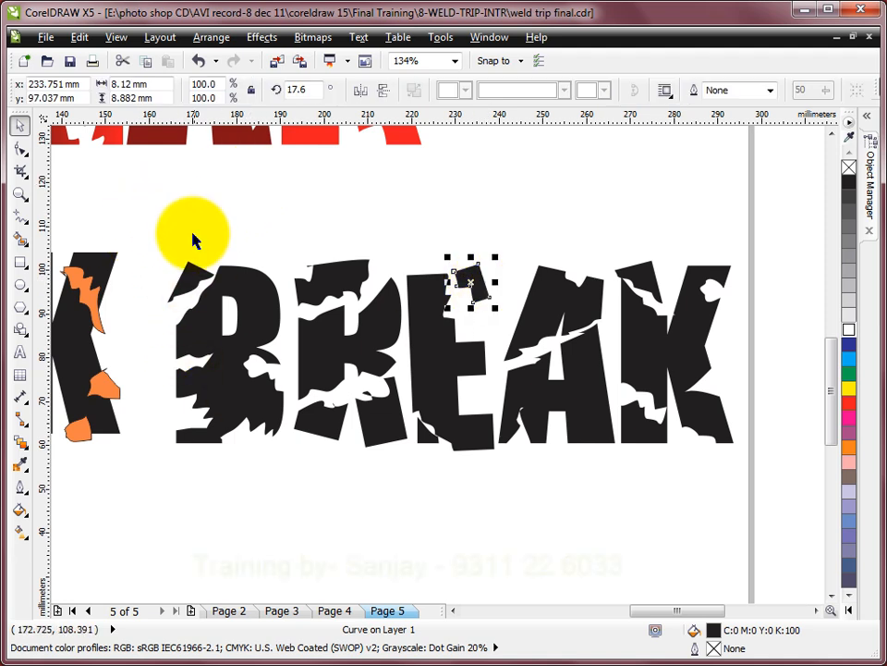
- Combine the B's main piece with its lower counter shape so that the counter is cut out as a hole
{"action": "left_click_drag", "start_coordinate": [143, 198], "coordinate": [776, 497]}
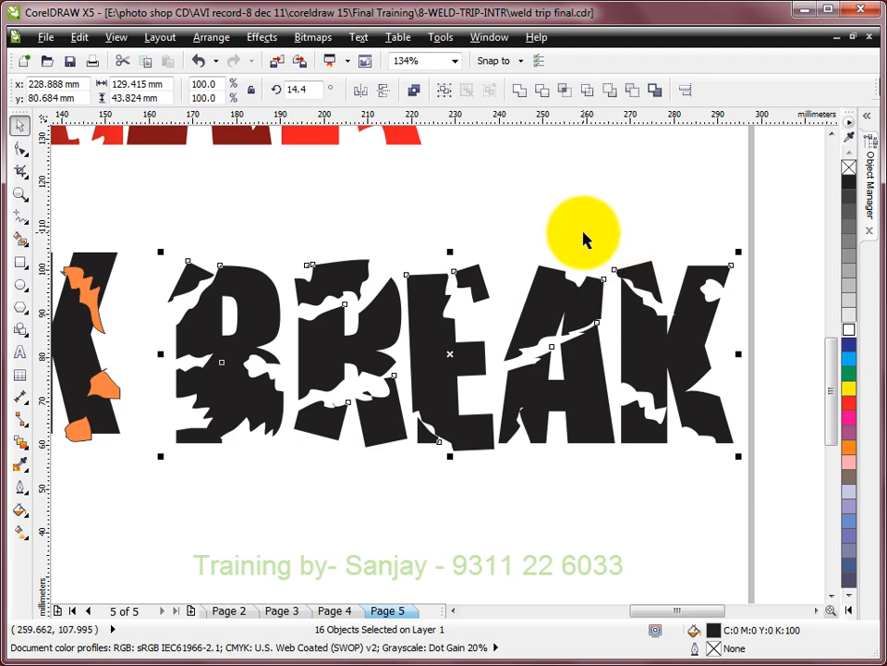
{"action": "left_click", "coordinate": [390, 223]}
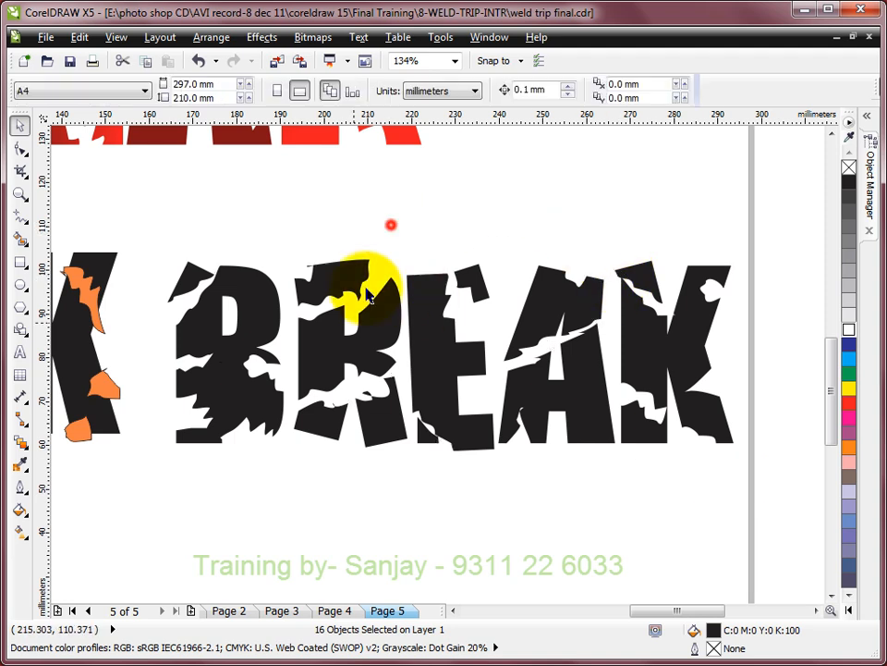
{"action": "left_click", "coordinate": [212, 393]}
{"action": "left_click", "coordinate": [153, 346]}
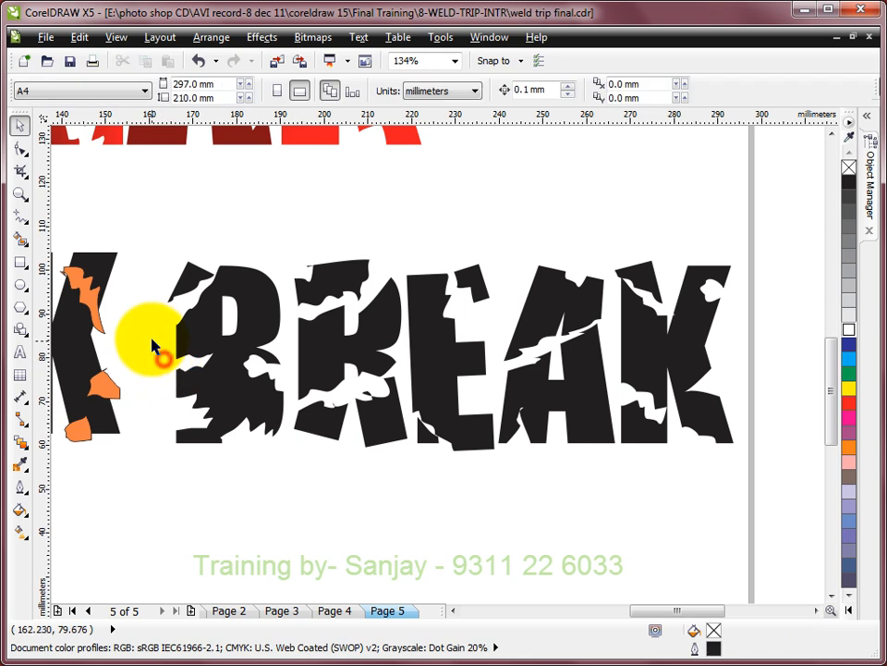
{"action": "left_click_drag", "start_coordinate": [152, 340], "coordinate": [288, 453]}
{"action": "left_click", "coordinate": [248, 277], "text": "shift"}
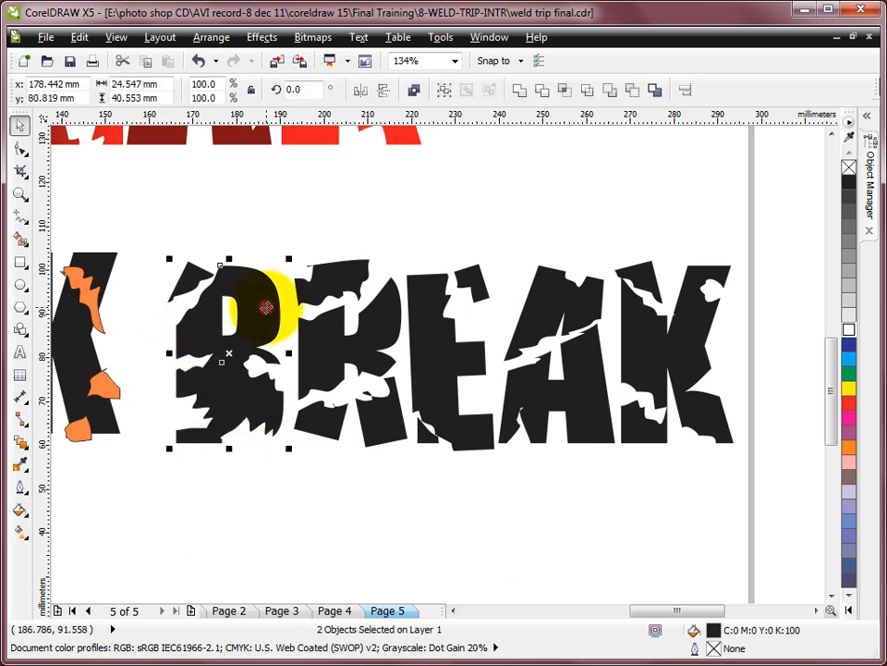
{"action": "left_click", "coordinate": [418, 91]}
{"action": "left_click", "coordinate": [523, 176]}
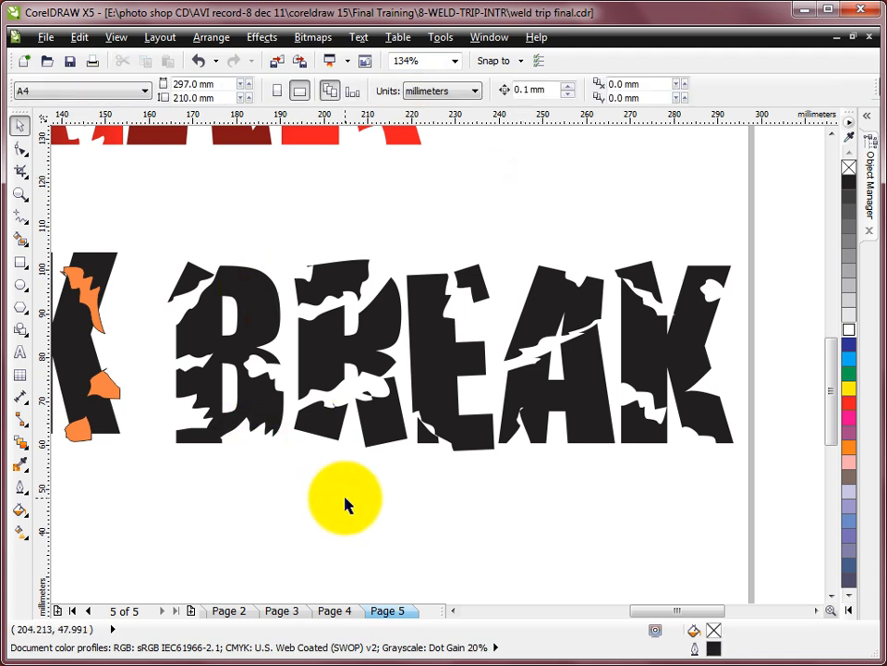
- Start a linear two-color fountain fill for all the BREAK fragments, with red as the starting color
{"action": "left_click", "coordinate": [690, 200]}
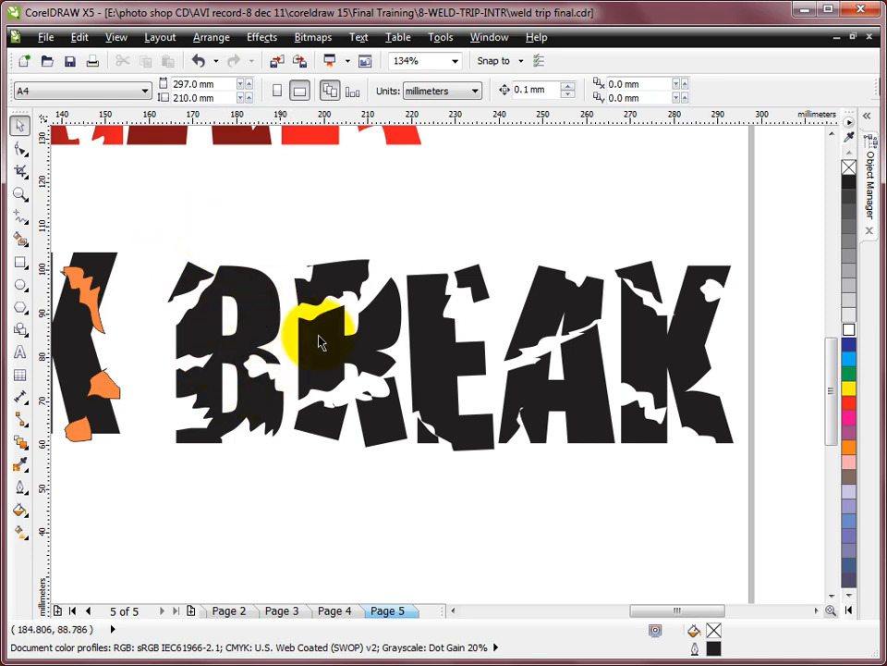
{"action": "left_click", "coordinate": [431, 341]}
{"action": "left_click", "coordinate": [546, 248]}
{"action": "left_click_drag", "start_coordinate": [155, 205], "coordinate": [788, 519]}
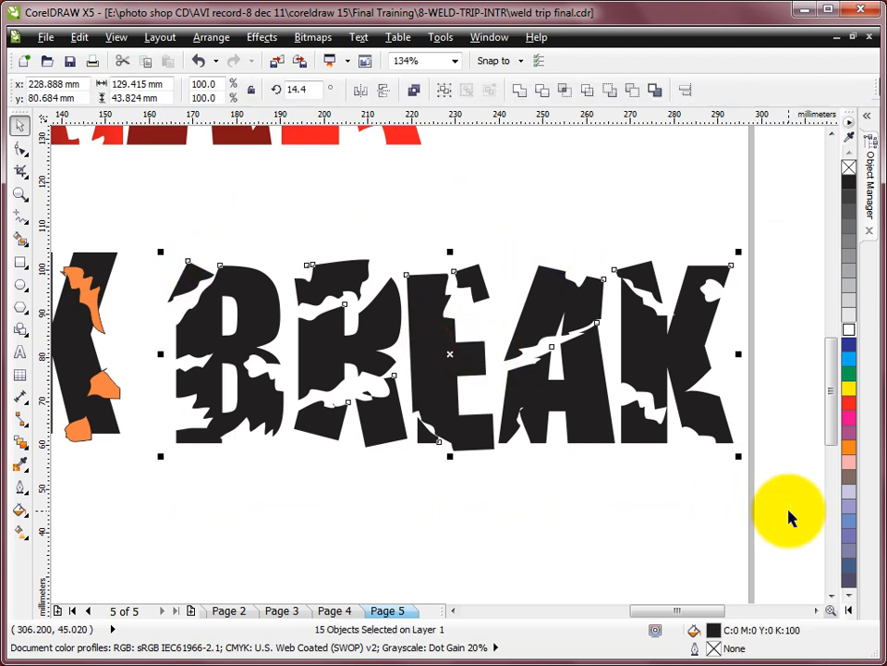
{"action": "key", "text": "F11"}
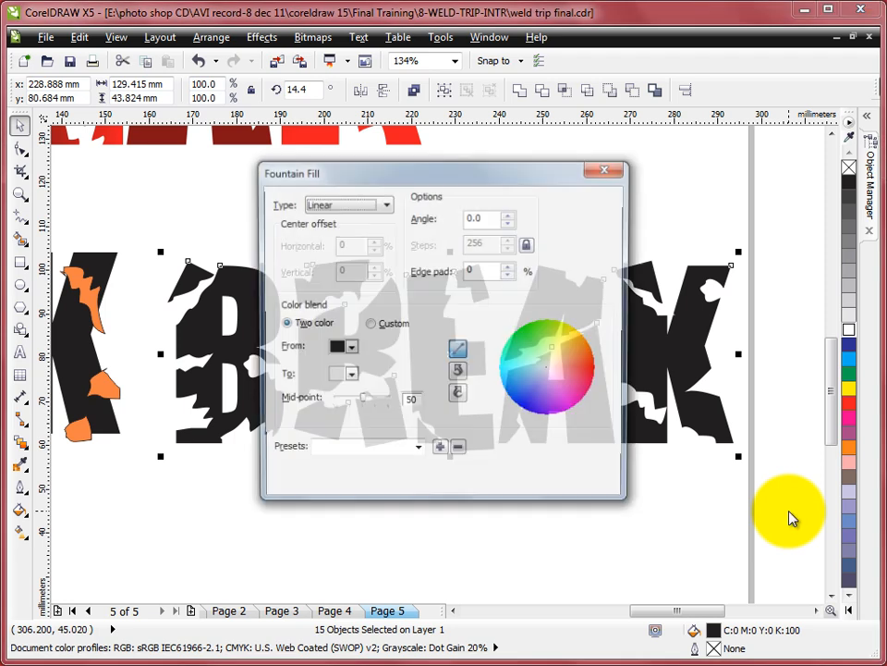
{"action": "left_click", "coordinate": [348, 347]}
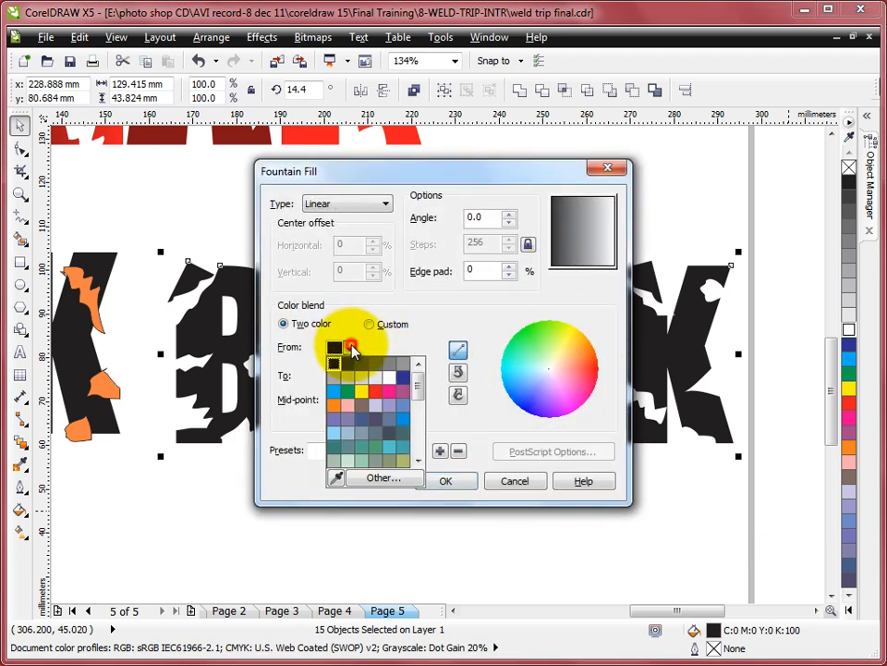
{"action": "left_click", "coordinate": [373, 402]}
- Set the fountain fill's end color to a custom dark red and apply the gradient to the BREAK fragments
{"action": "left_click", "coordinate": [349, 376]}
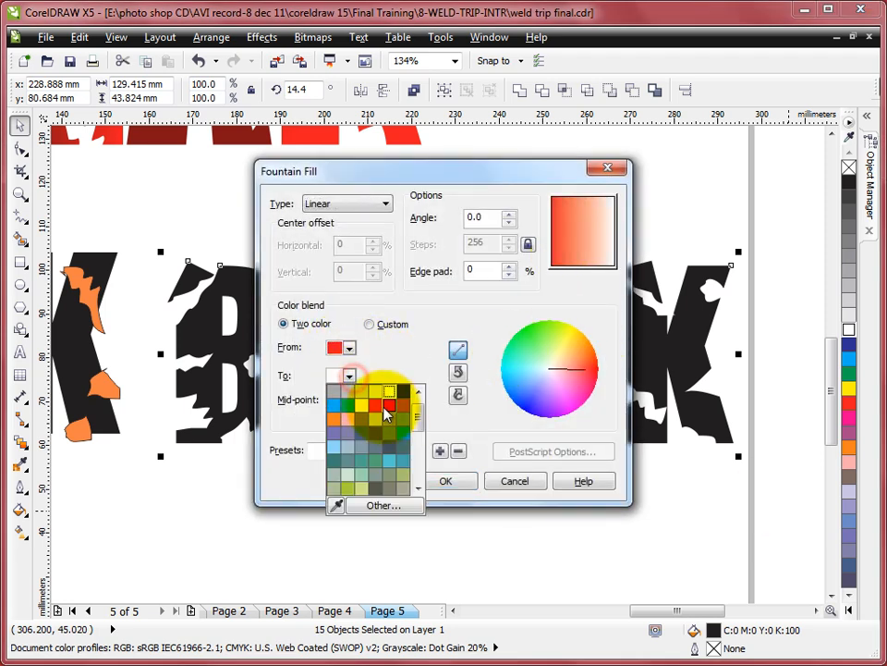
{"action": "left_click", "coordinate": [375, 404]}
{"action": "left_click", "coordinate": [349, 376]}
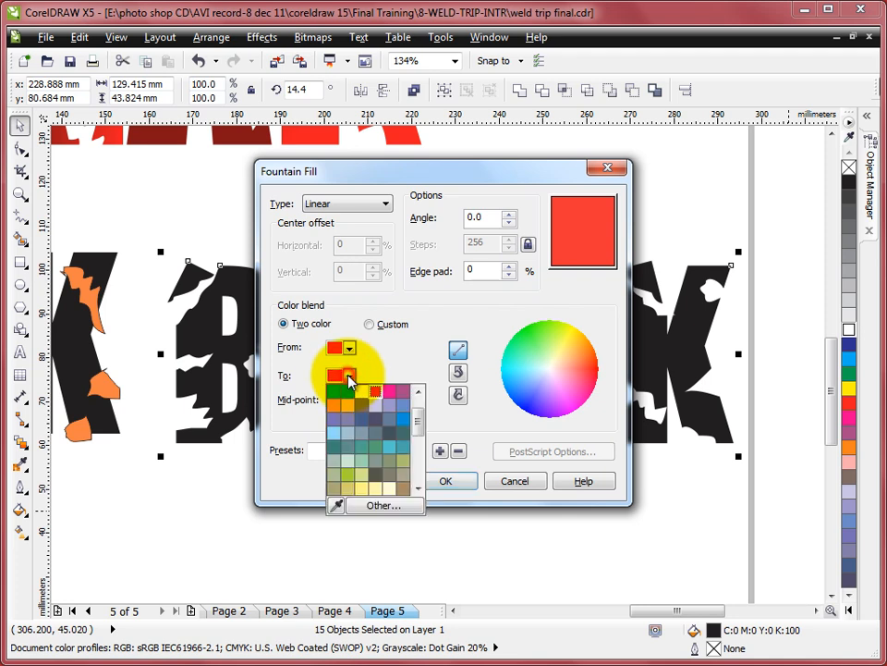
{"action": "left_click", "coordinate": [371, 502]}
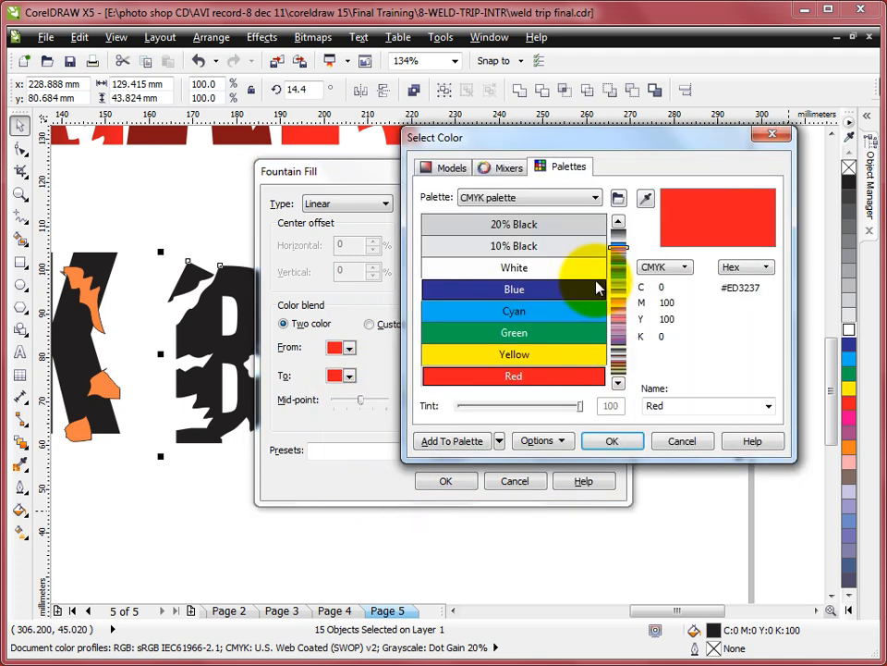
{"action": "left_click", "coordinate": [453, 170]}
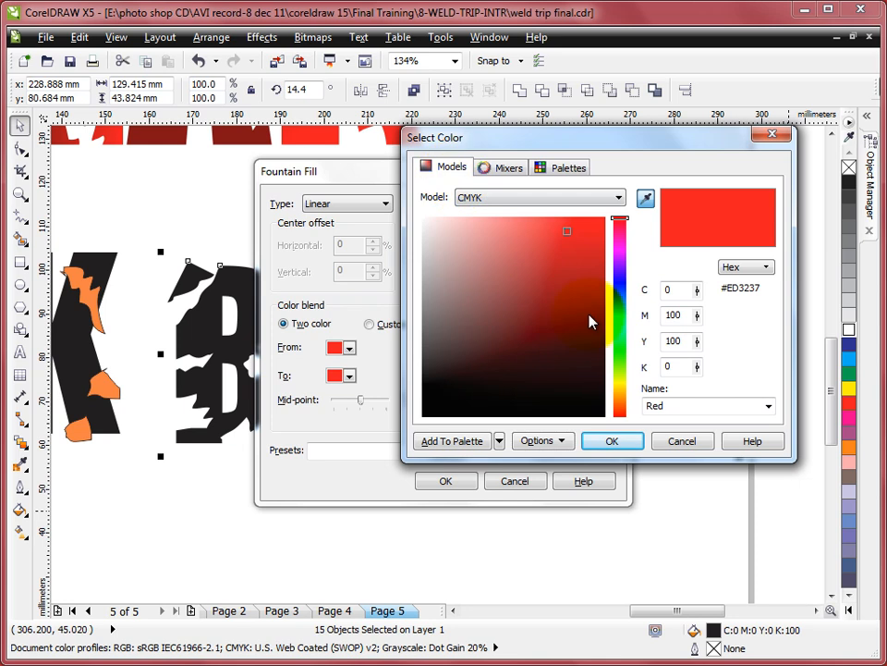
{"action": "left_click", "coordinate": [593, 338]}
{"action": "left_click", "coordinate": [617, 443]}
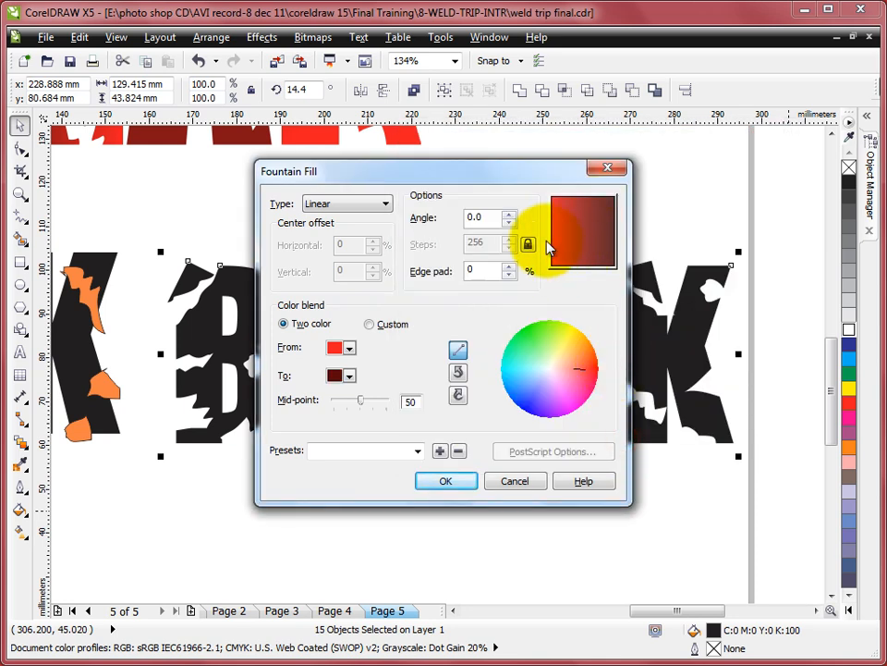
{"action": "left_click", "coordinate": [446, 481]}
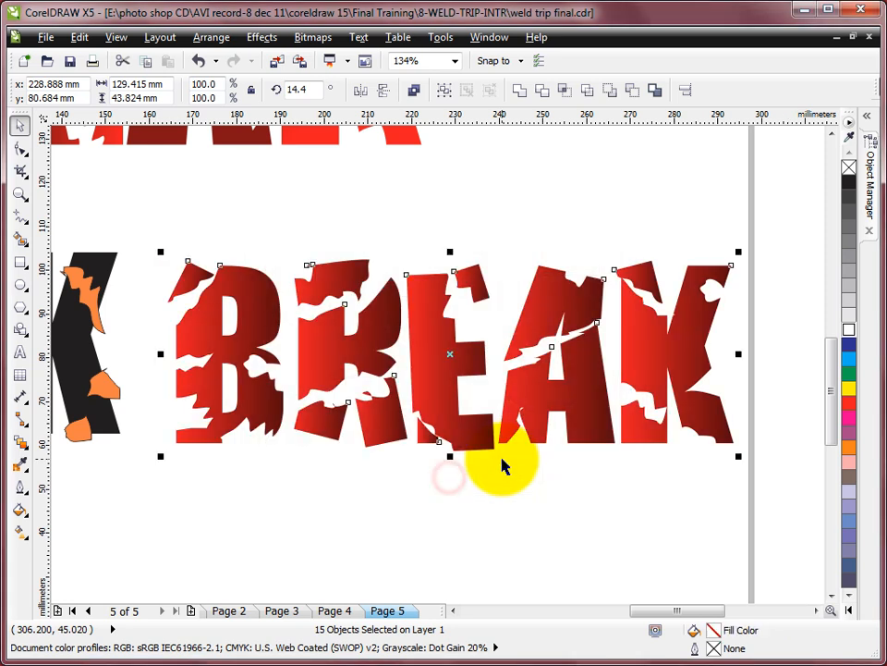
{"action": "left_click", "coordinate": [598, 206]}
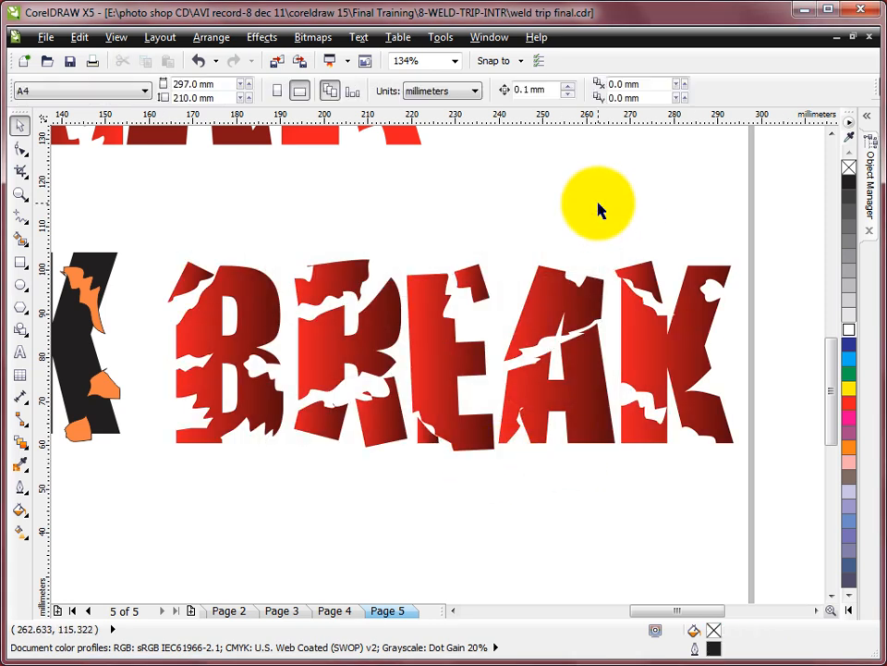
{"action": "scroll", "coordinate": [495, 293], "scroll_direction": "down", "scroll_amount": 2}
{"action": "left_click_drag", "start_coordinate": [307, 257], "coordinate": [672, 415]}
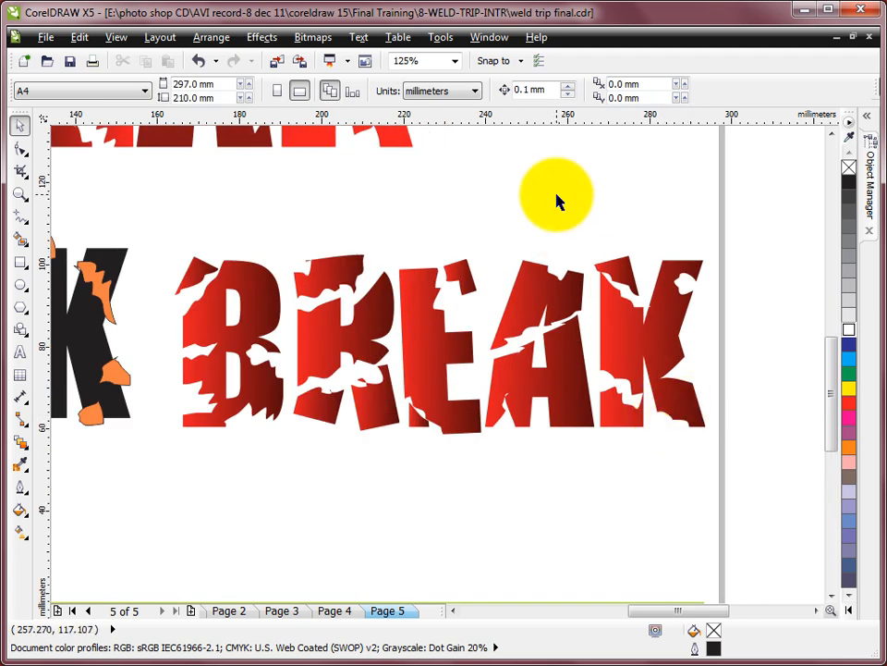